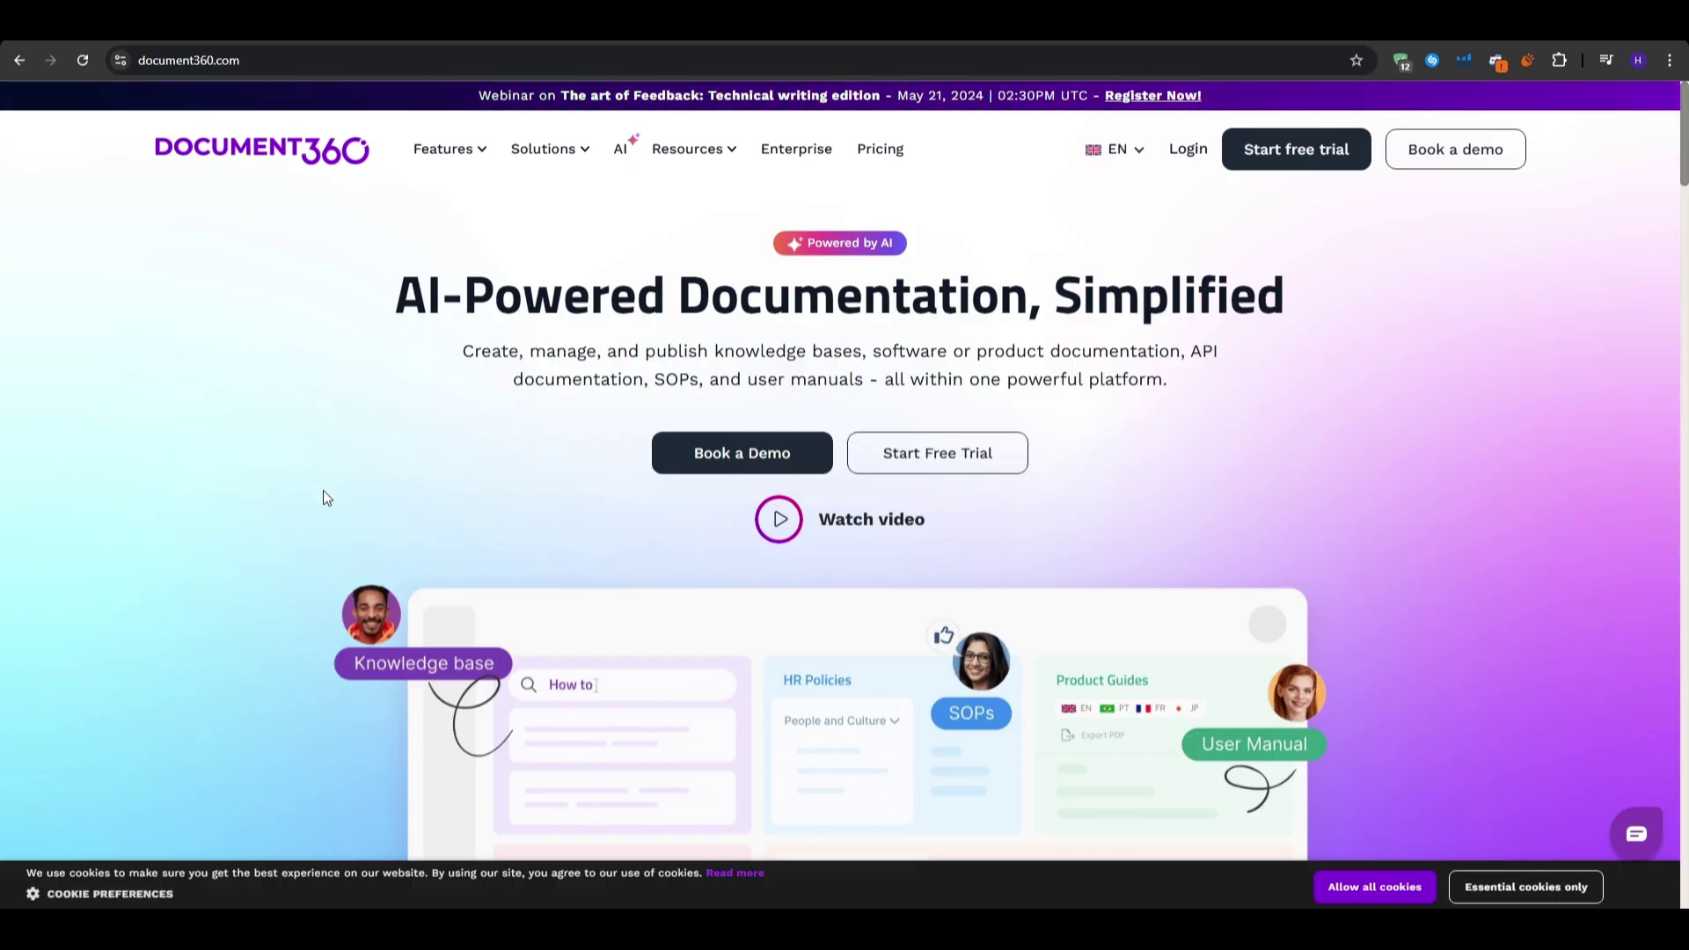
# Step: Open the Knowledge Base solutions page and scroll down to the Public/Private/Mixed section
pyautogui.moveTo(543, 151)
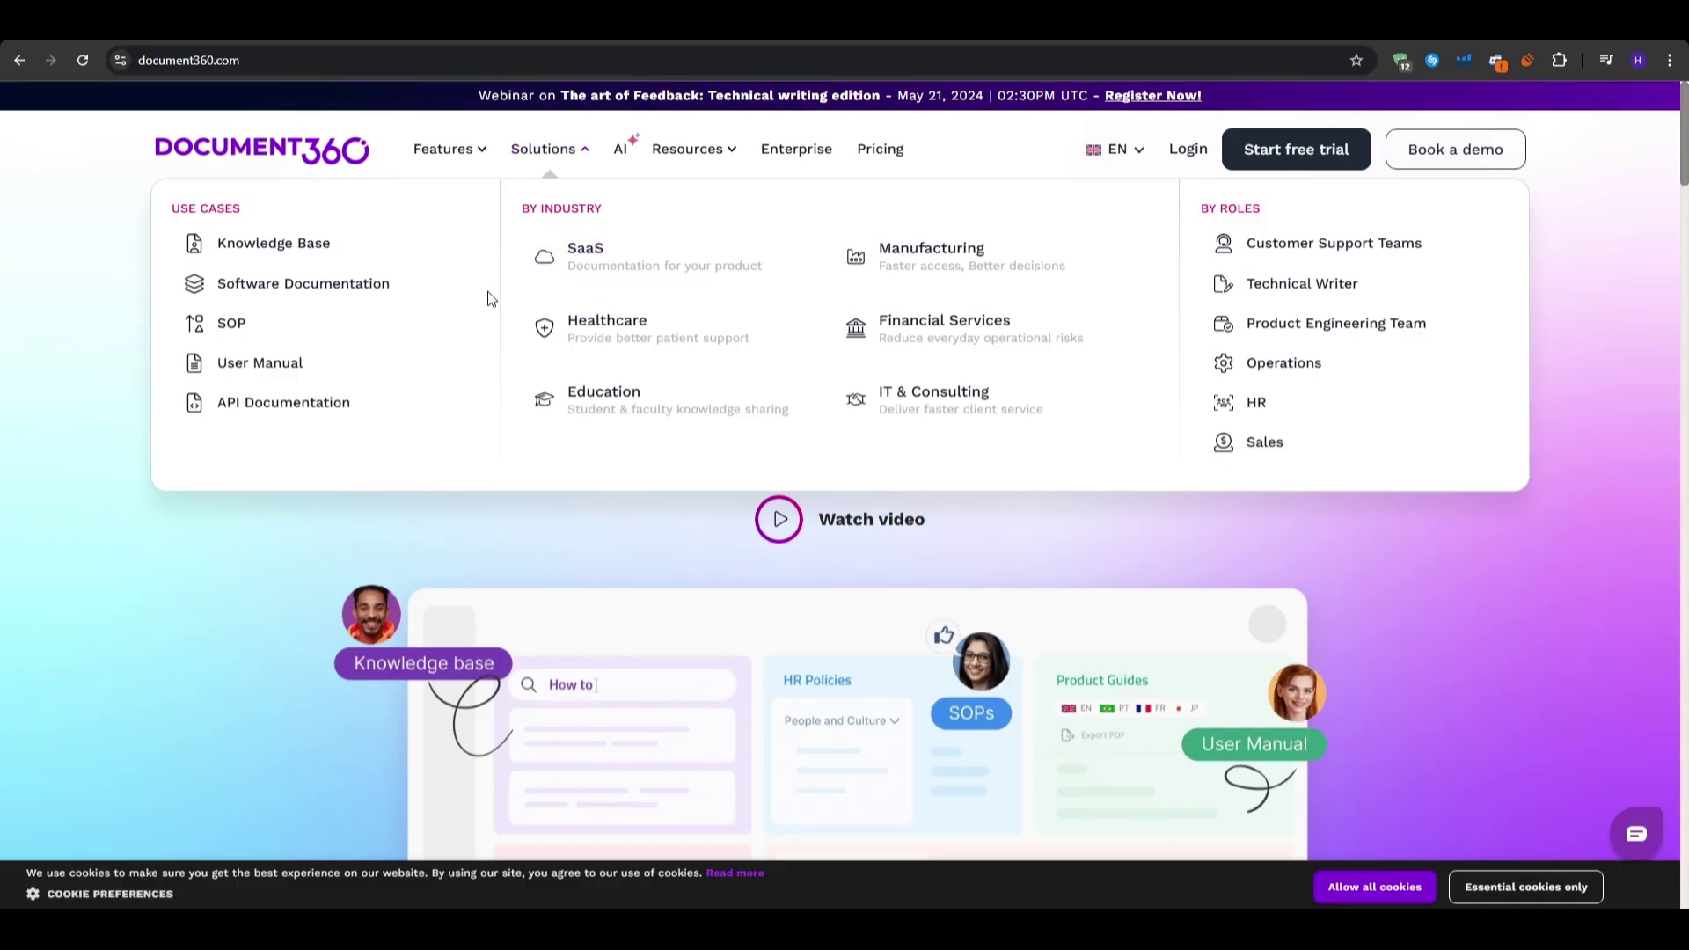
pyautogui.click(312, 256)
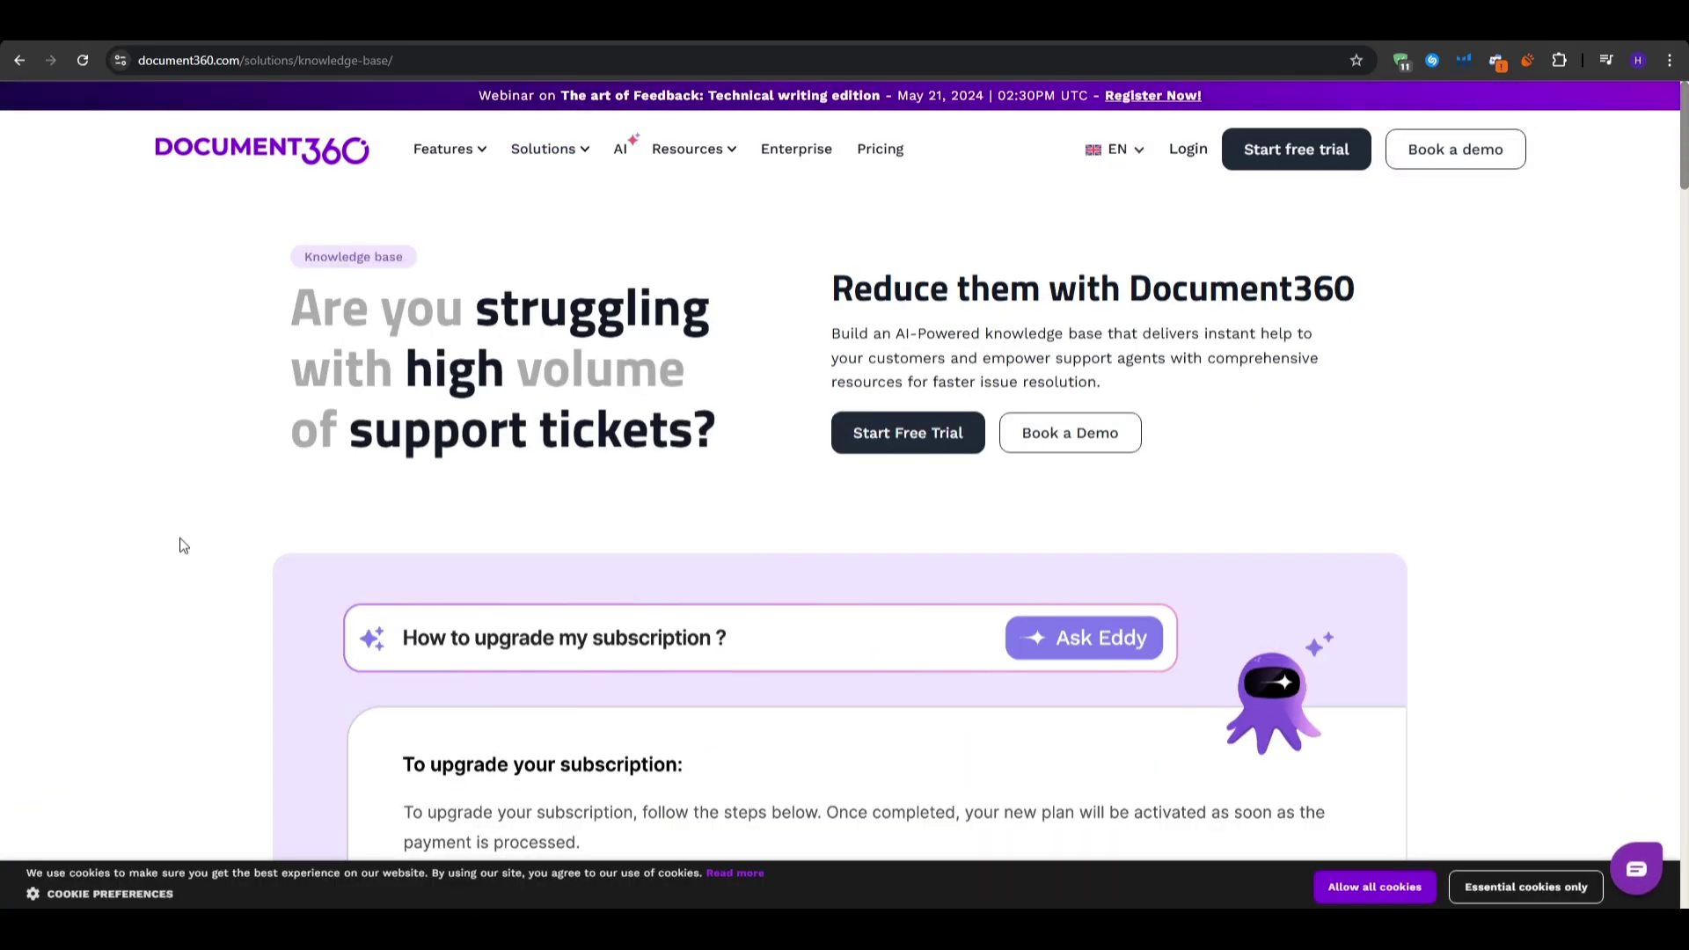
pyautogui.scroll(-6, 183, 545)
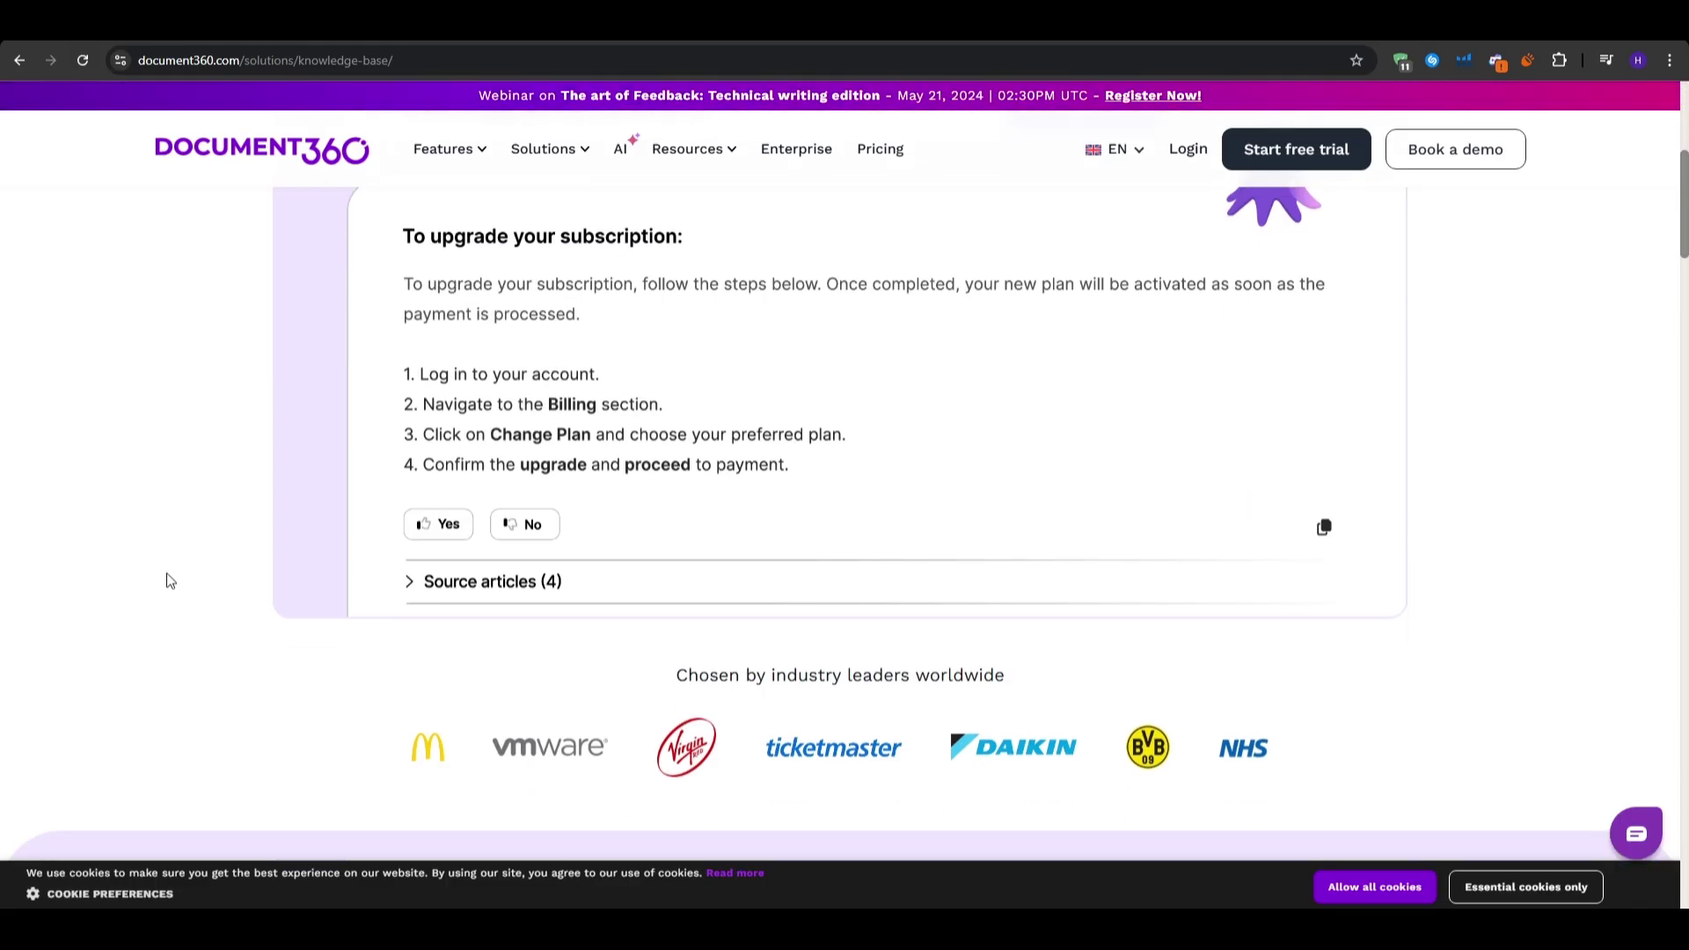
pyautogui.scroll(-5, 175, 570)
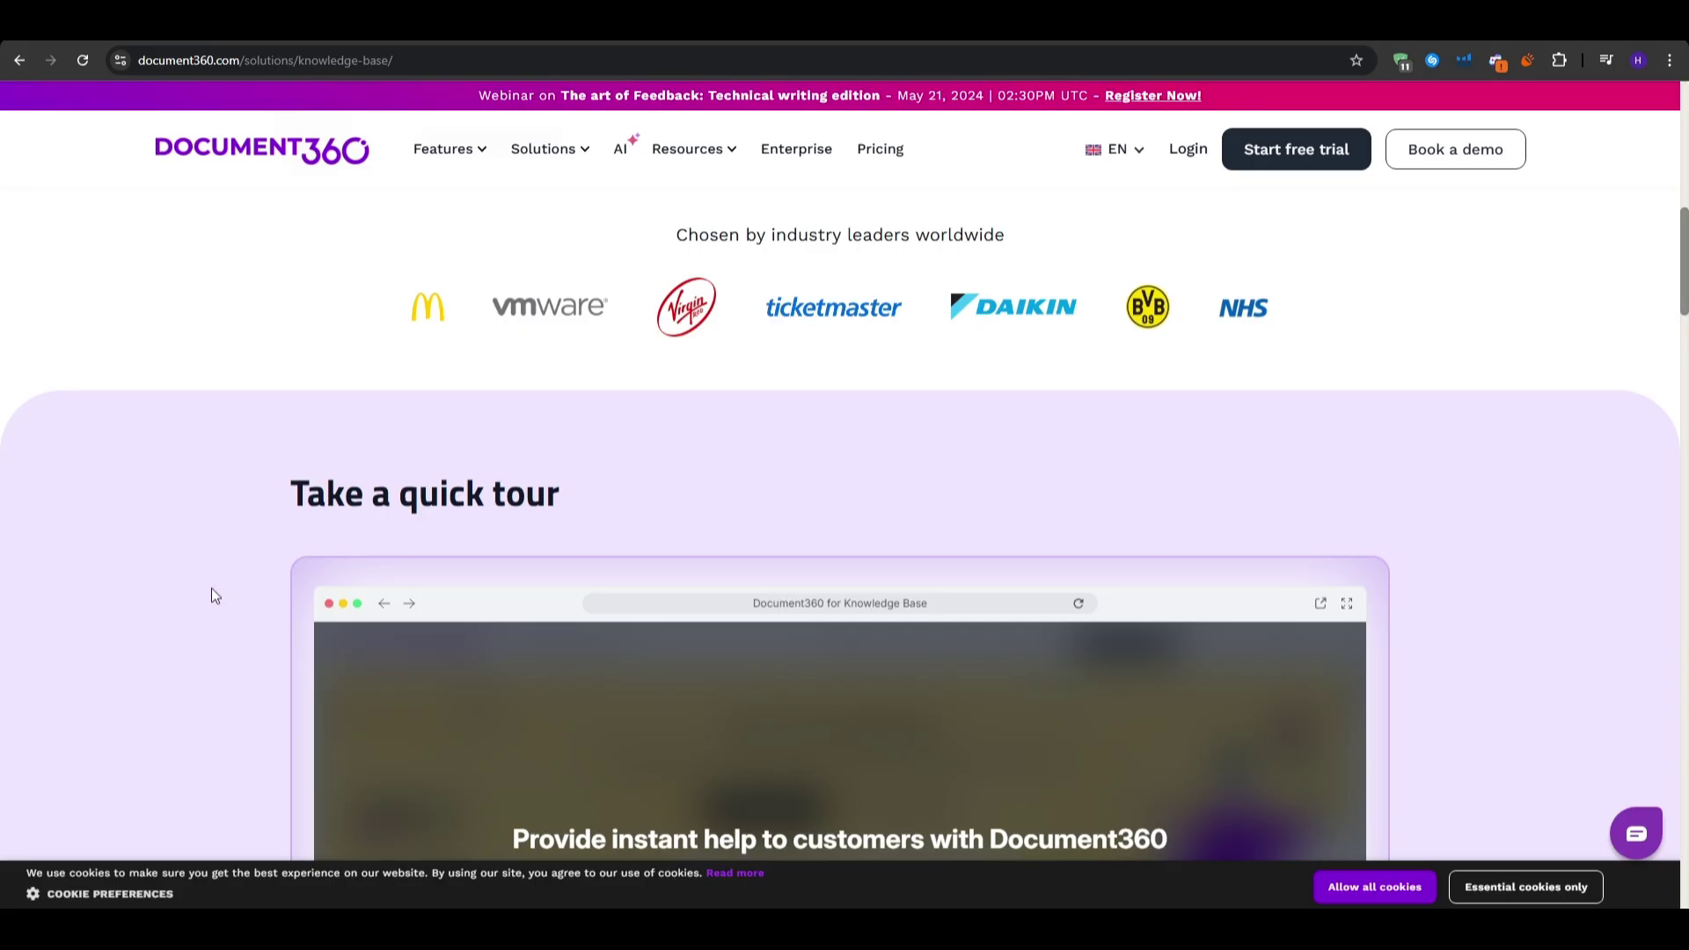
pyautogui.scroll(-5, 181, 594)
pyautogui.scroll(-6, 180, 595)
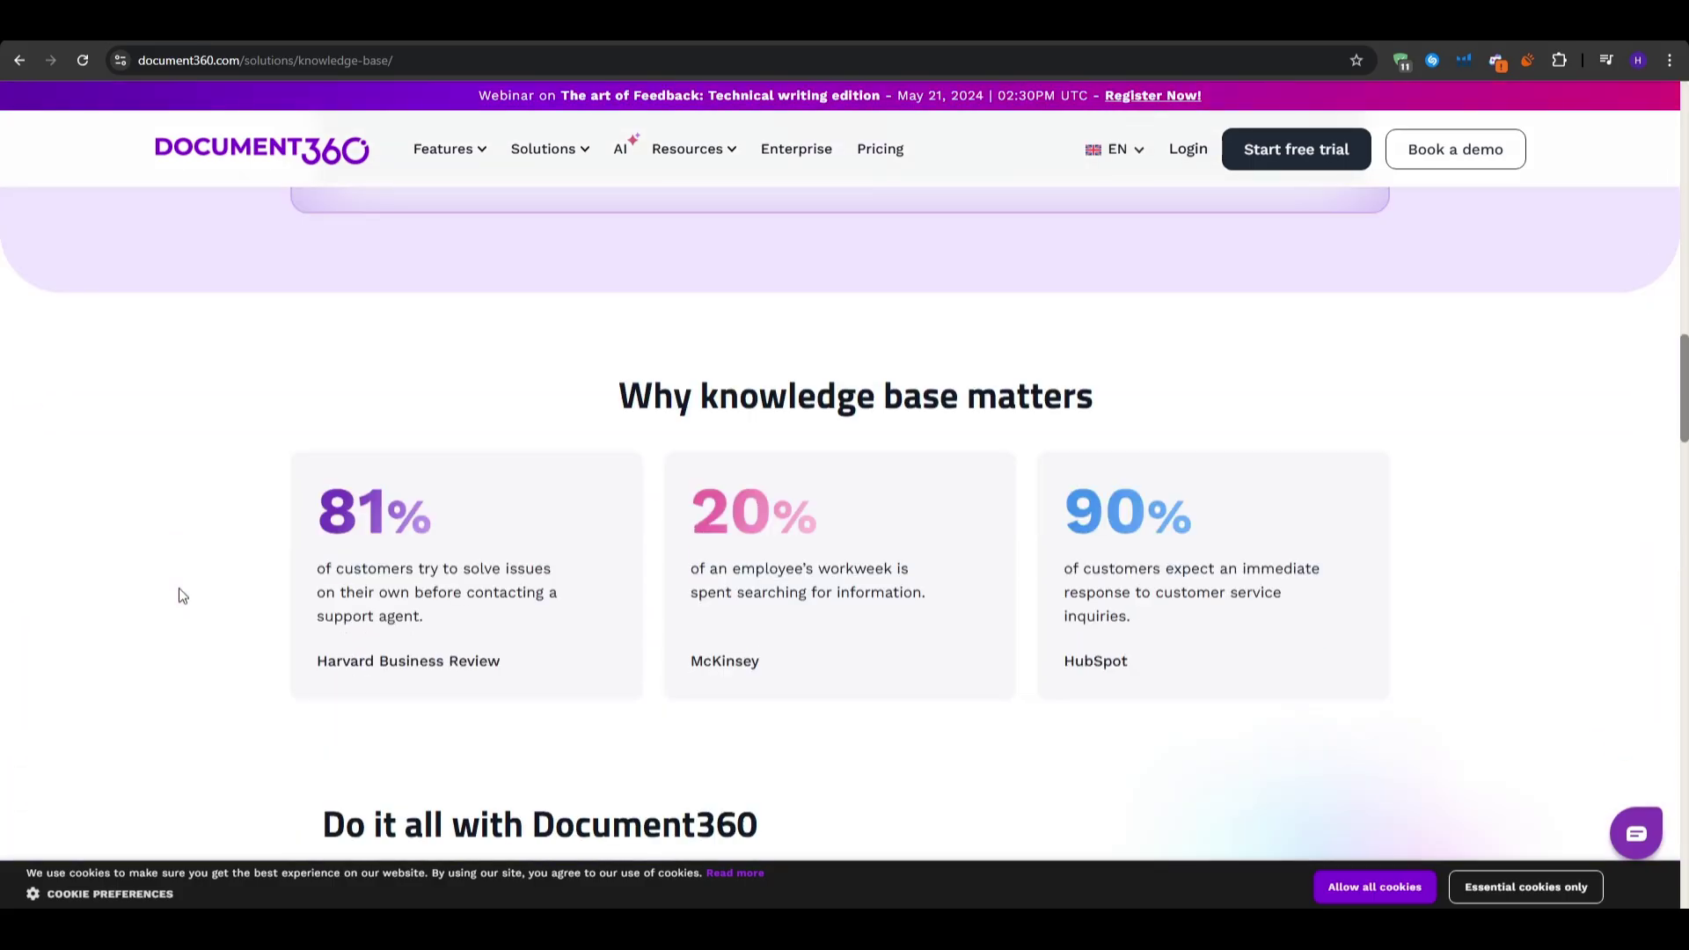
pyautogui.scroll(-7, 179, 595)
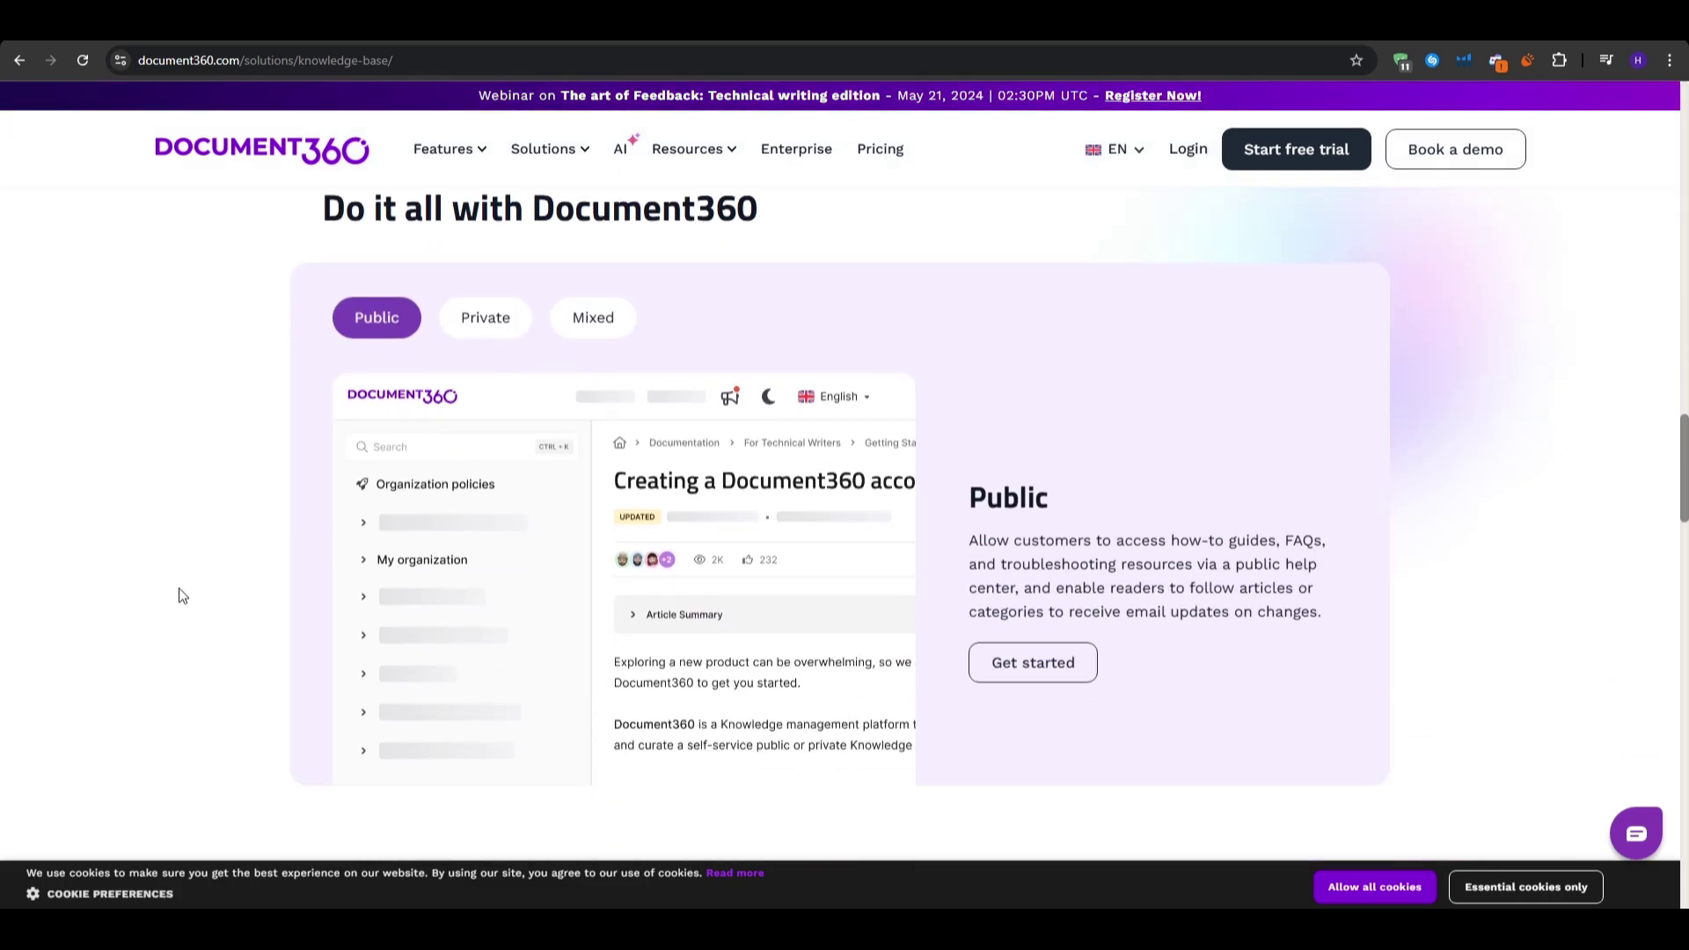
pyautogui.moveTo(440, 162)
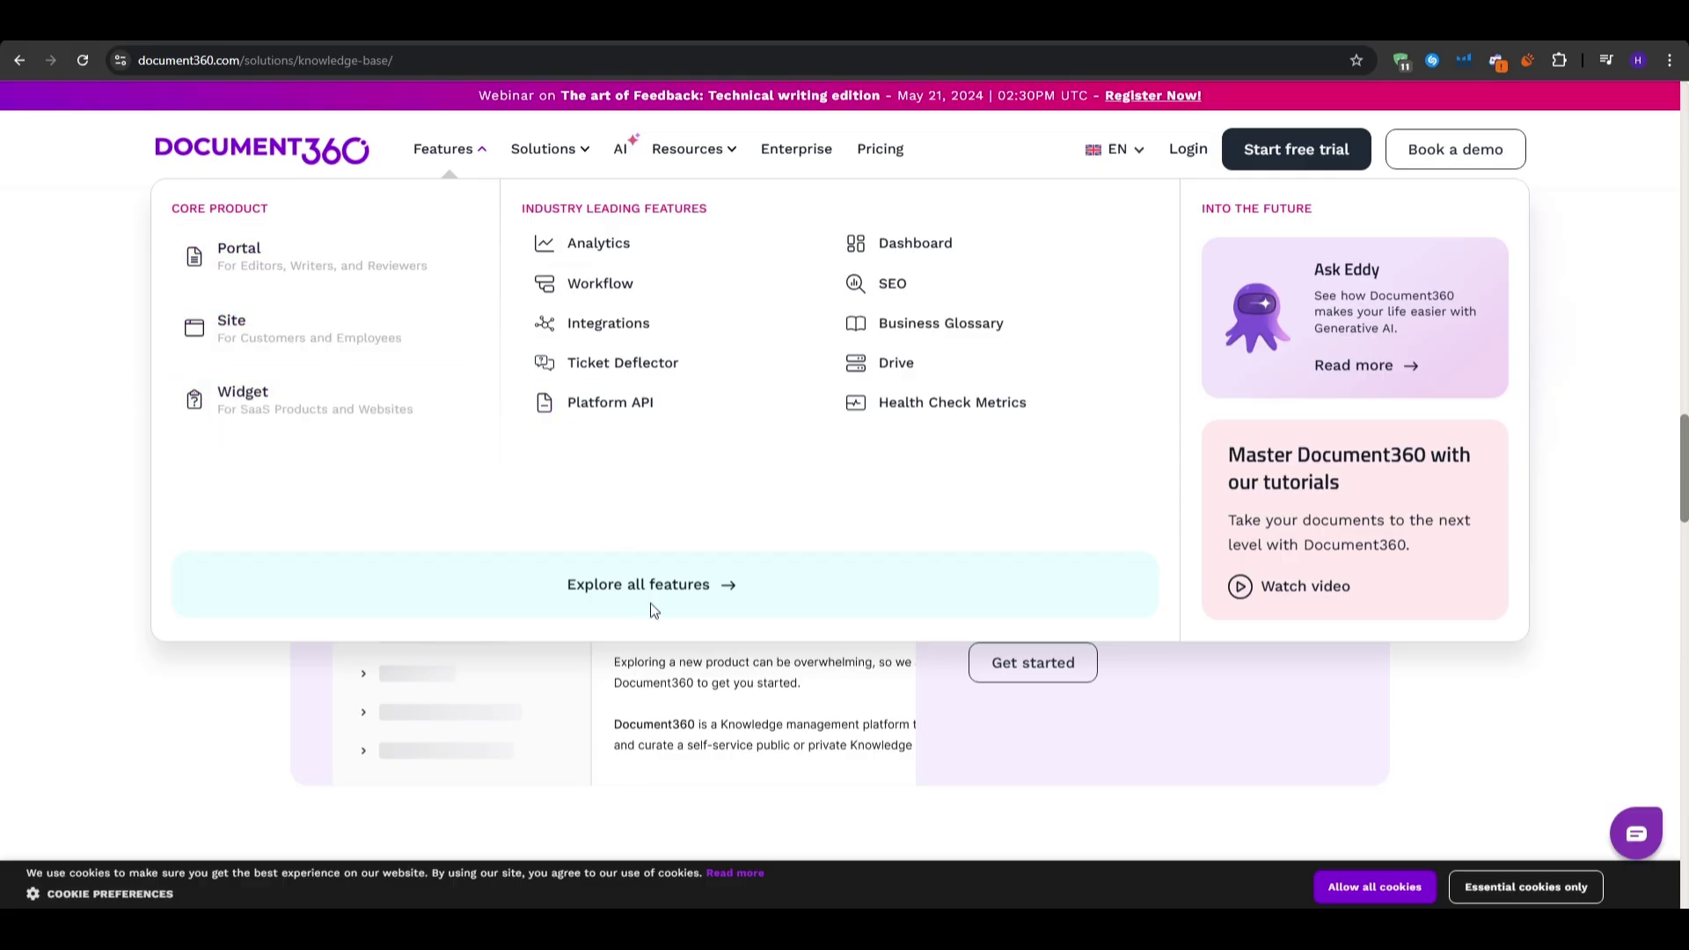
# Step: Visit the all-features overview, highlight its Documentation heading, then return to the Document360 home page
pyautogui.click(676, 585)
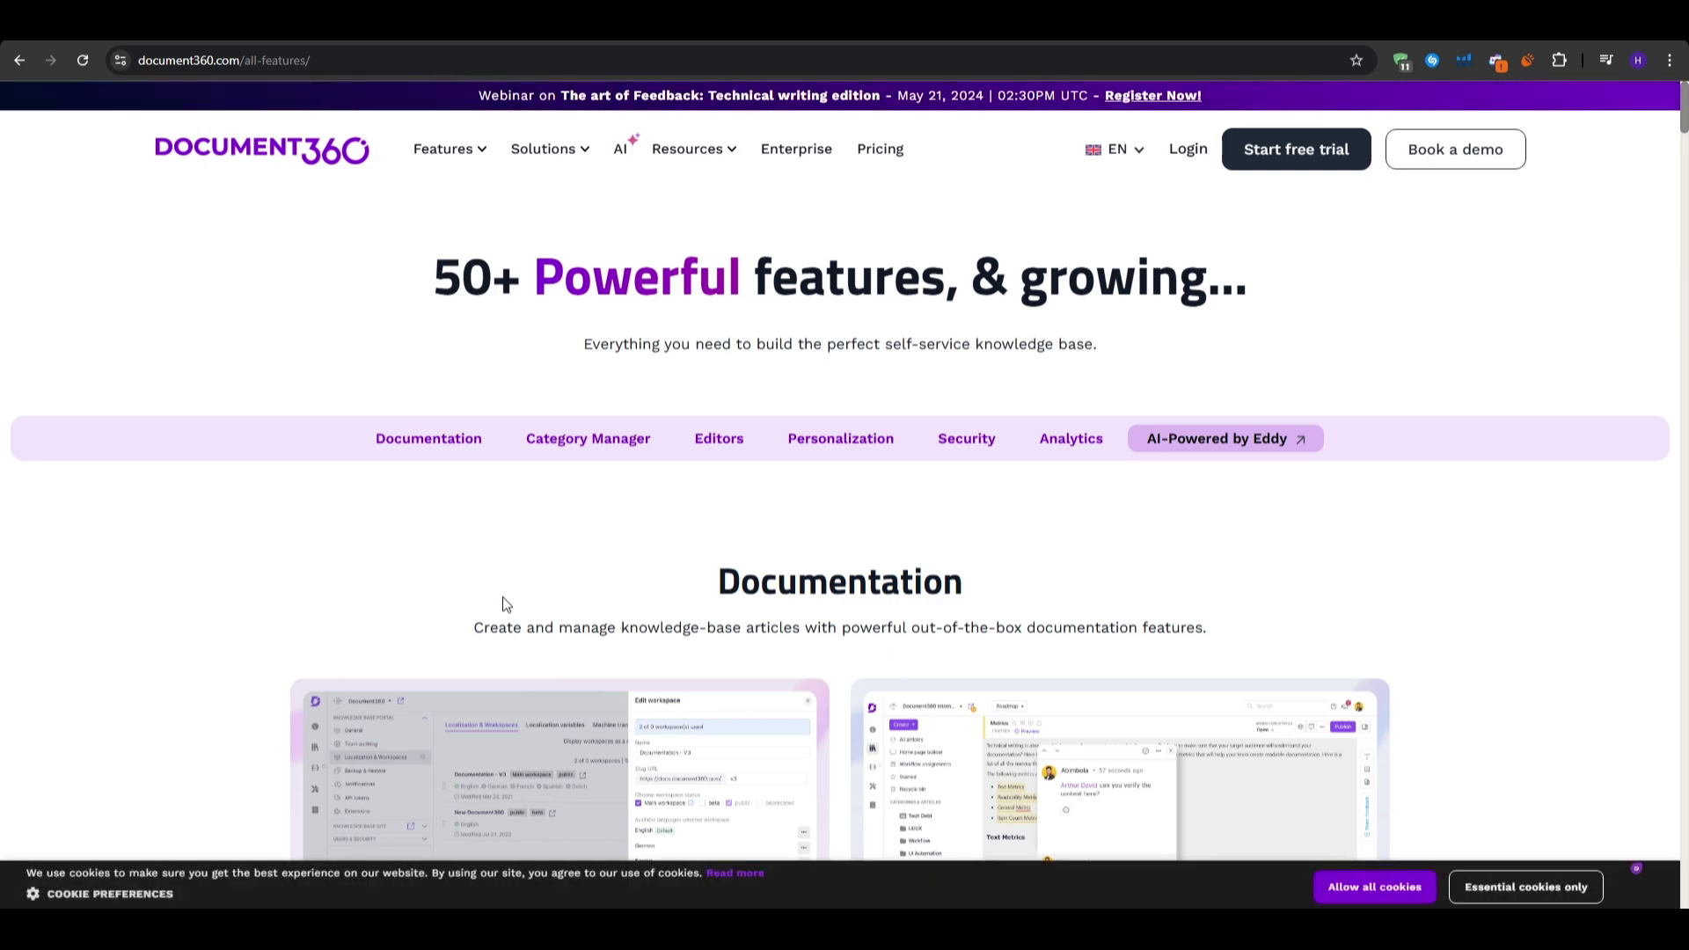
pyautogui.moveTo(717, 582); pyautogui.dragTo(968, 577)
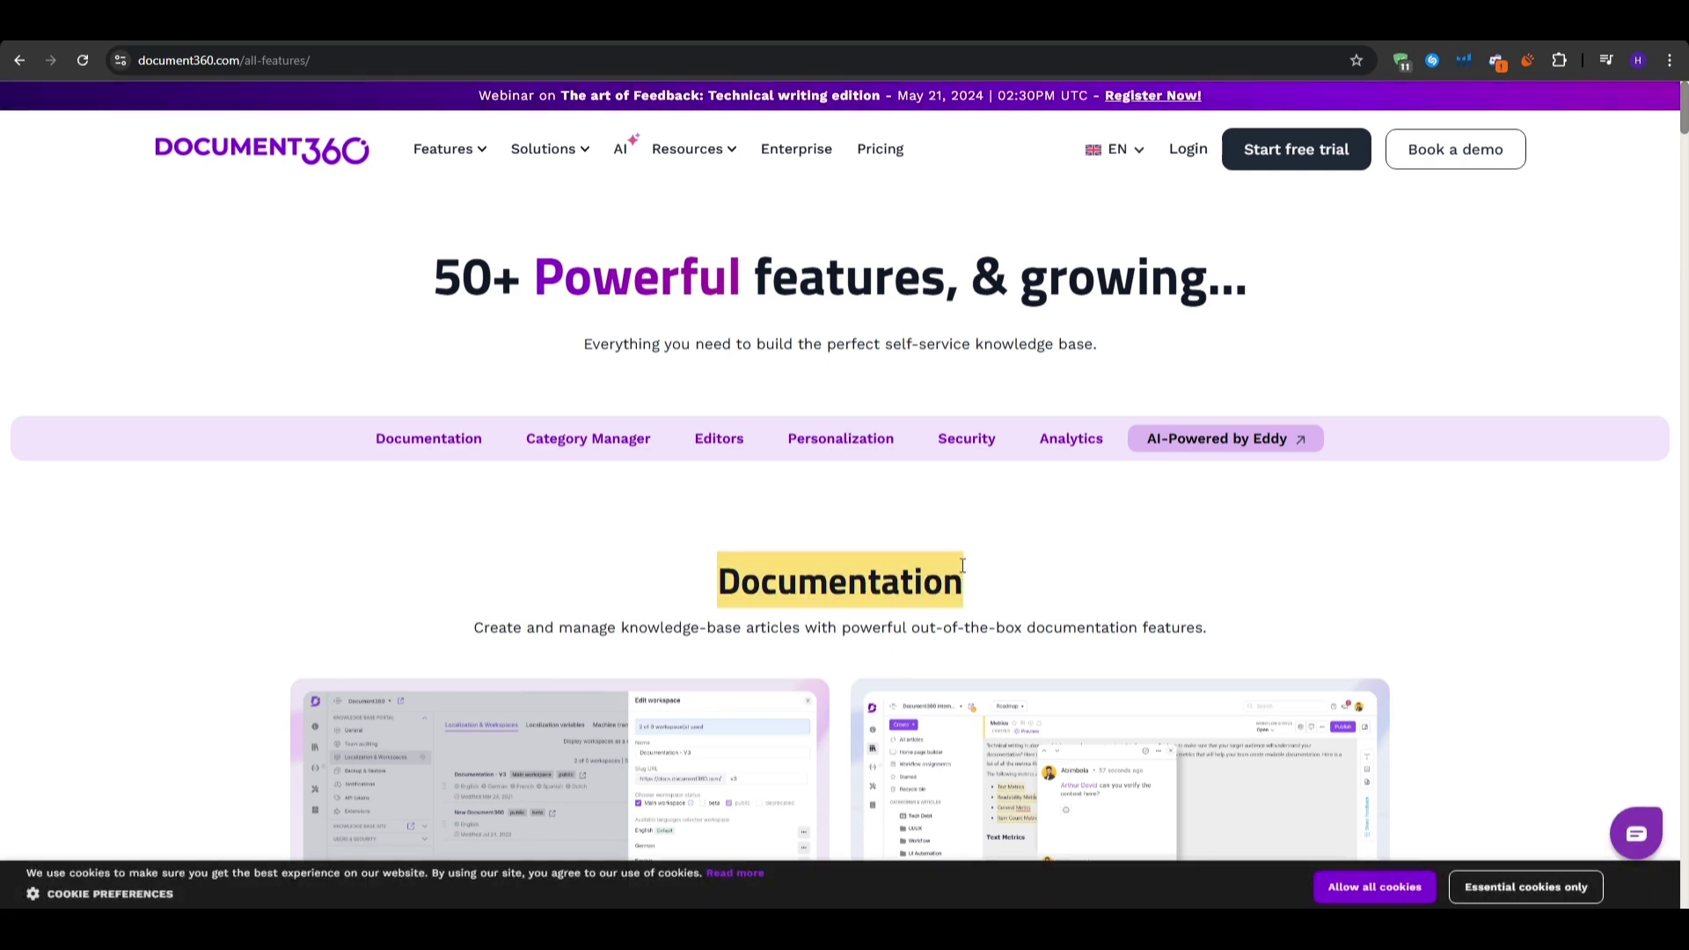
pyautogui.click(837, 553)
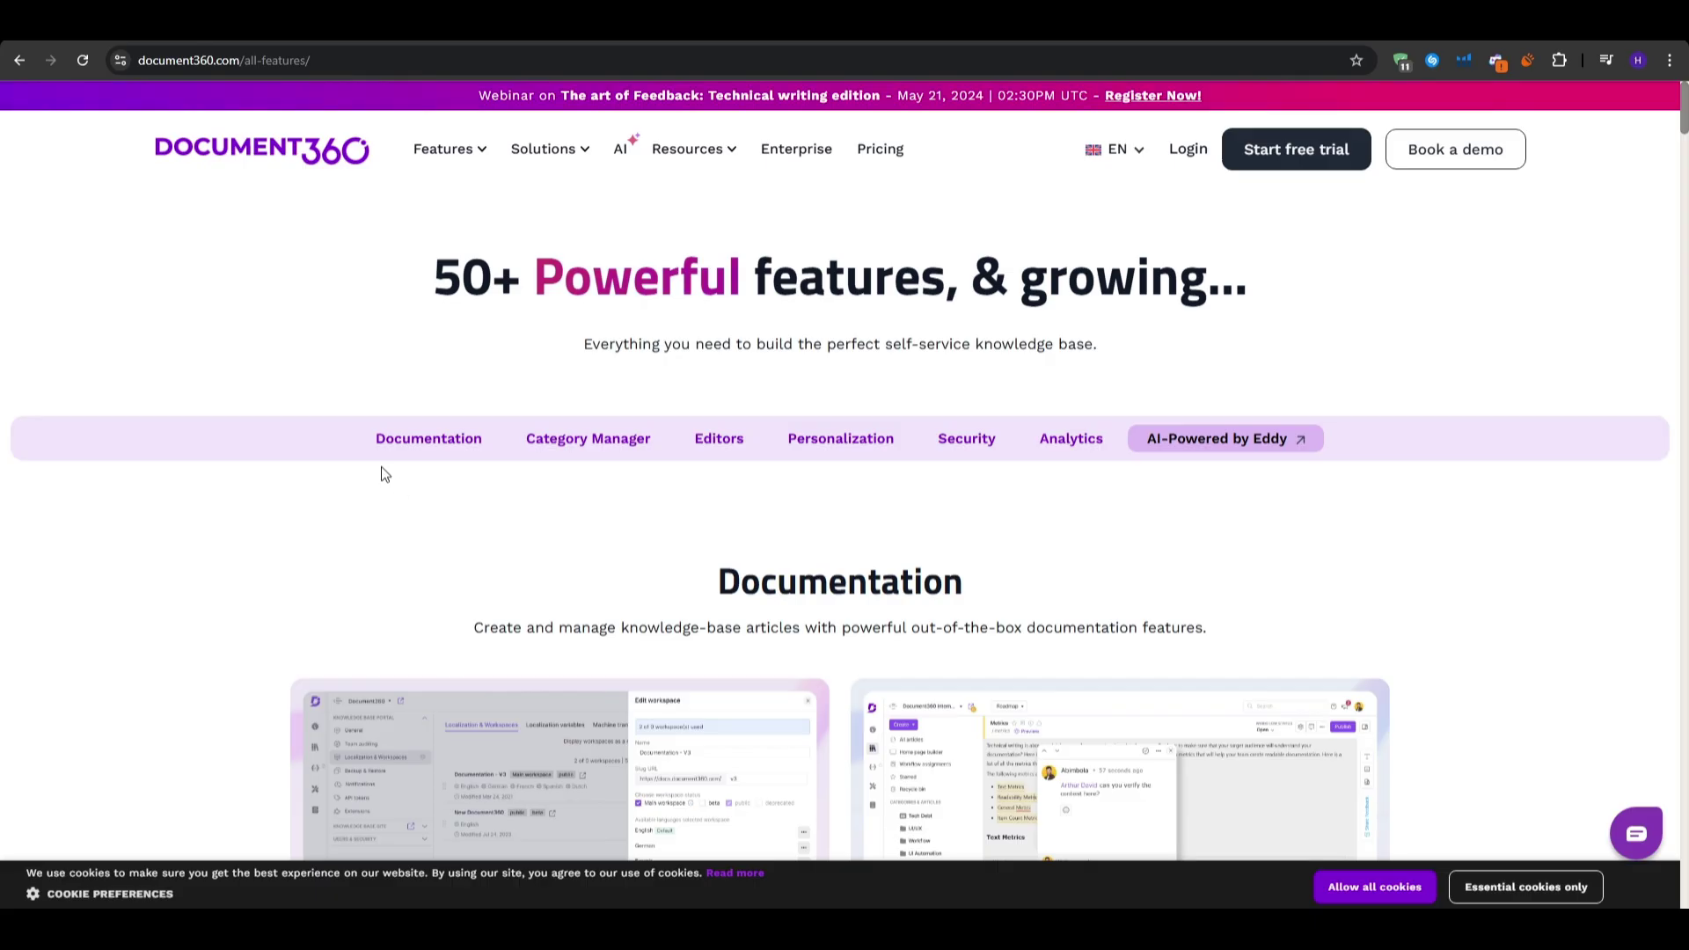
pyautogui.click(252, 160)
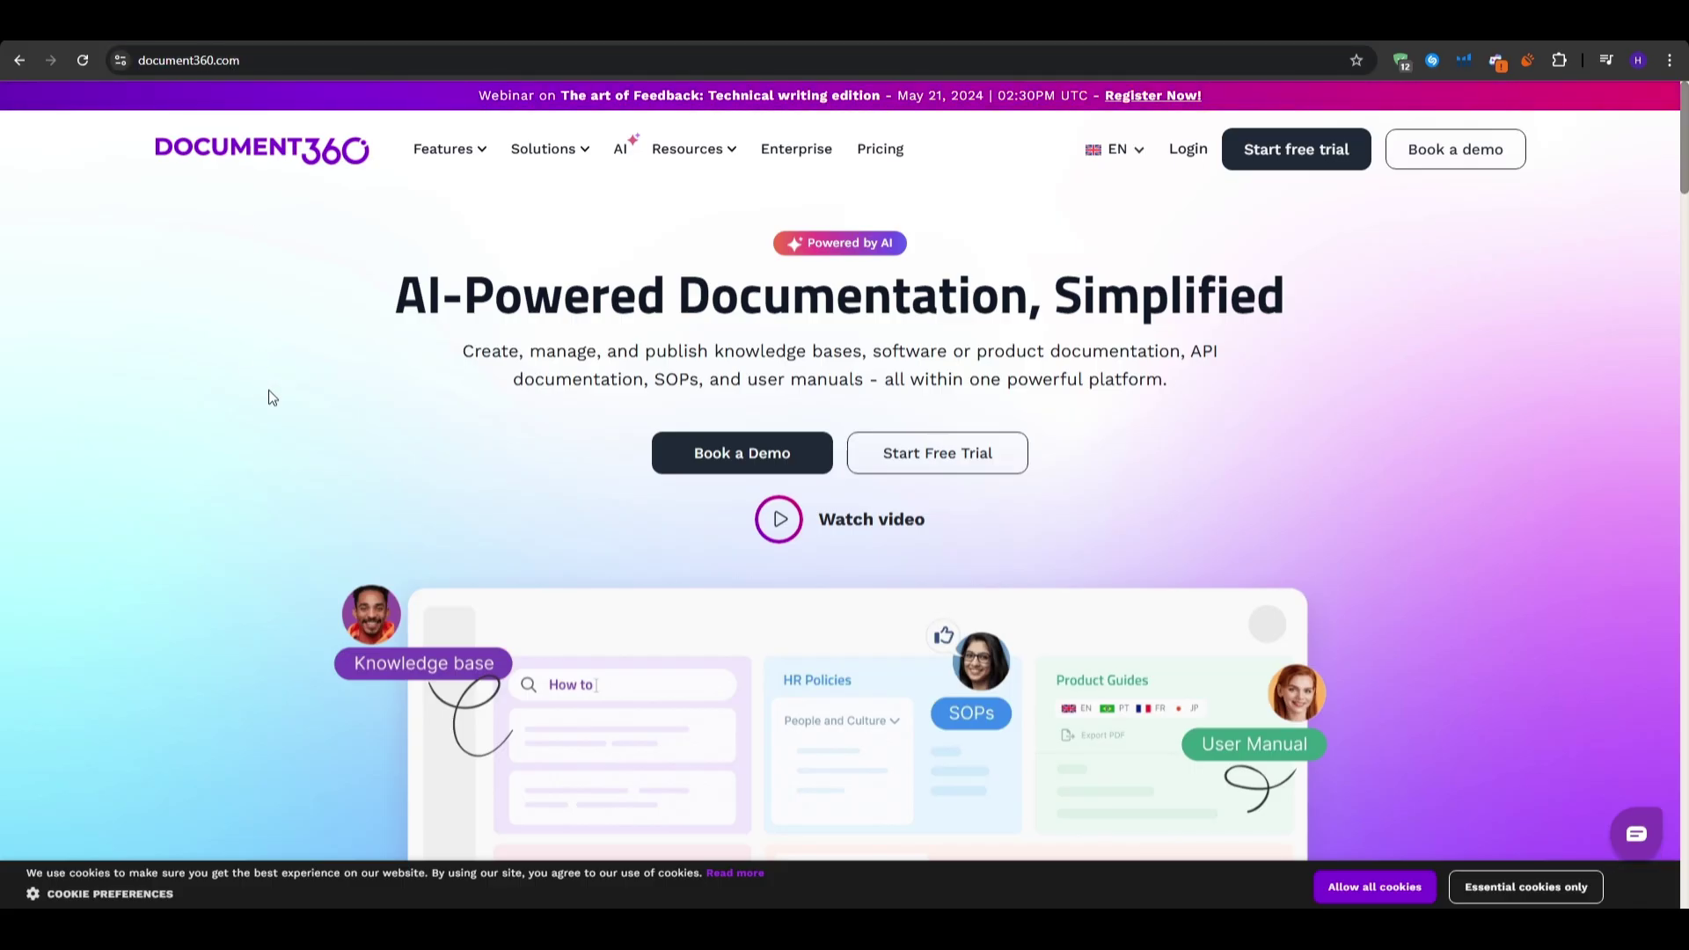
# Step: Look at the Book a Demo form, go back, then view the free-trial sign-up form
pyautogui.scroll(-3, 266, 389)
pyautogui.scroll(3, 266, 390)
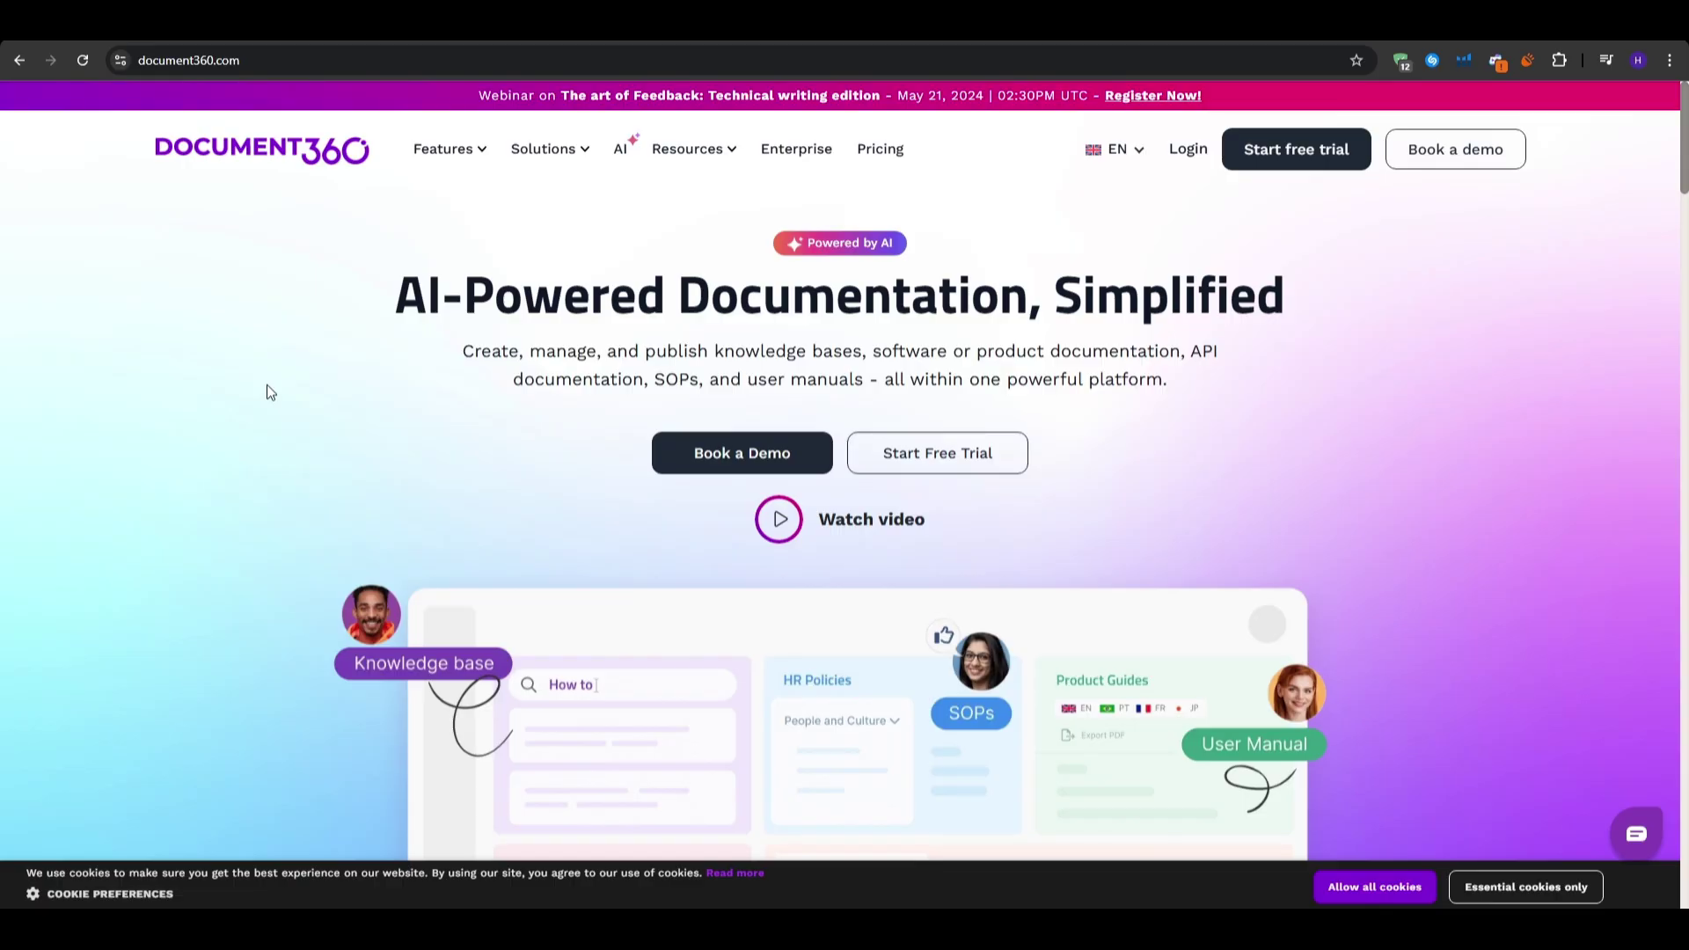
pyautogui.click(727, 451)
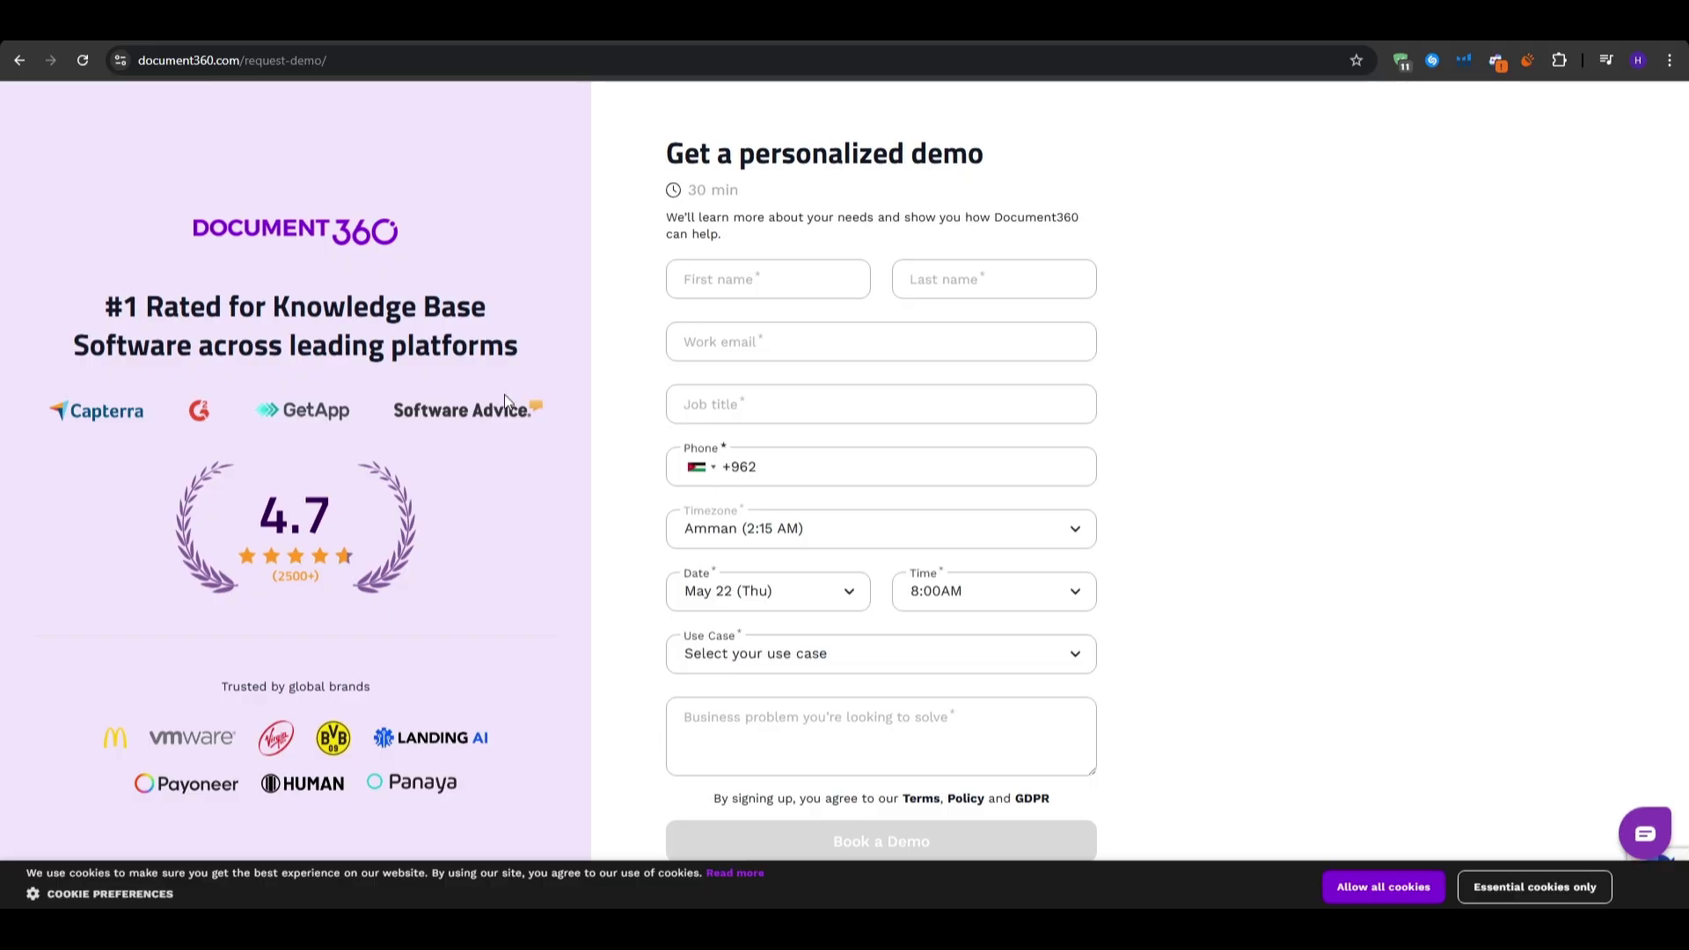
pyautogui.click(19, 60)
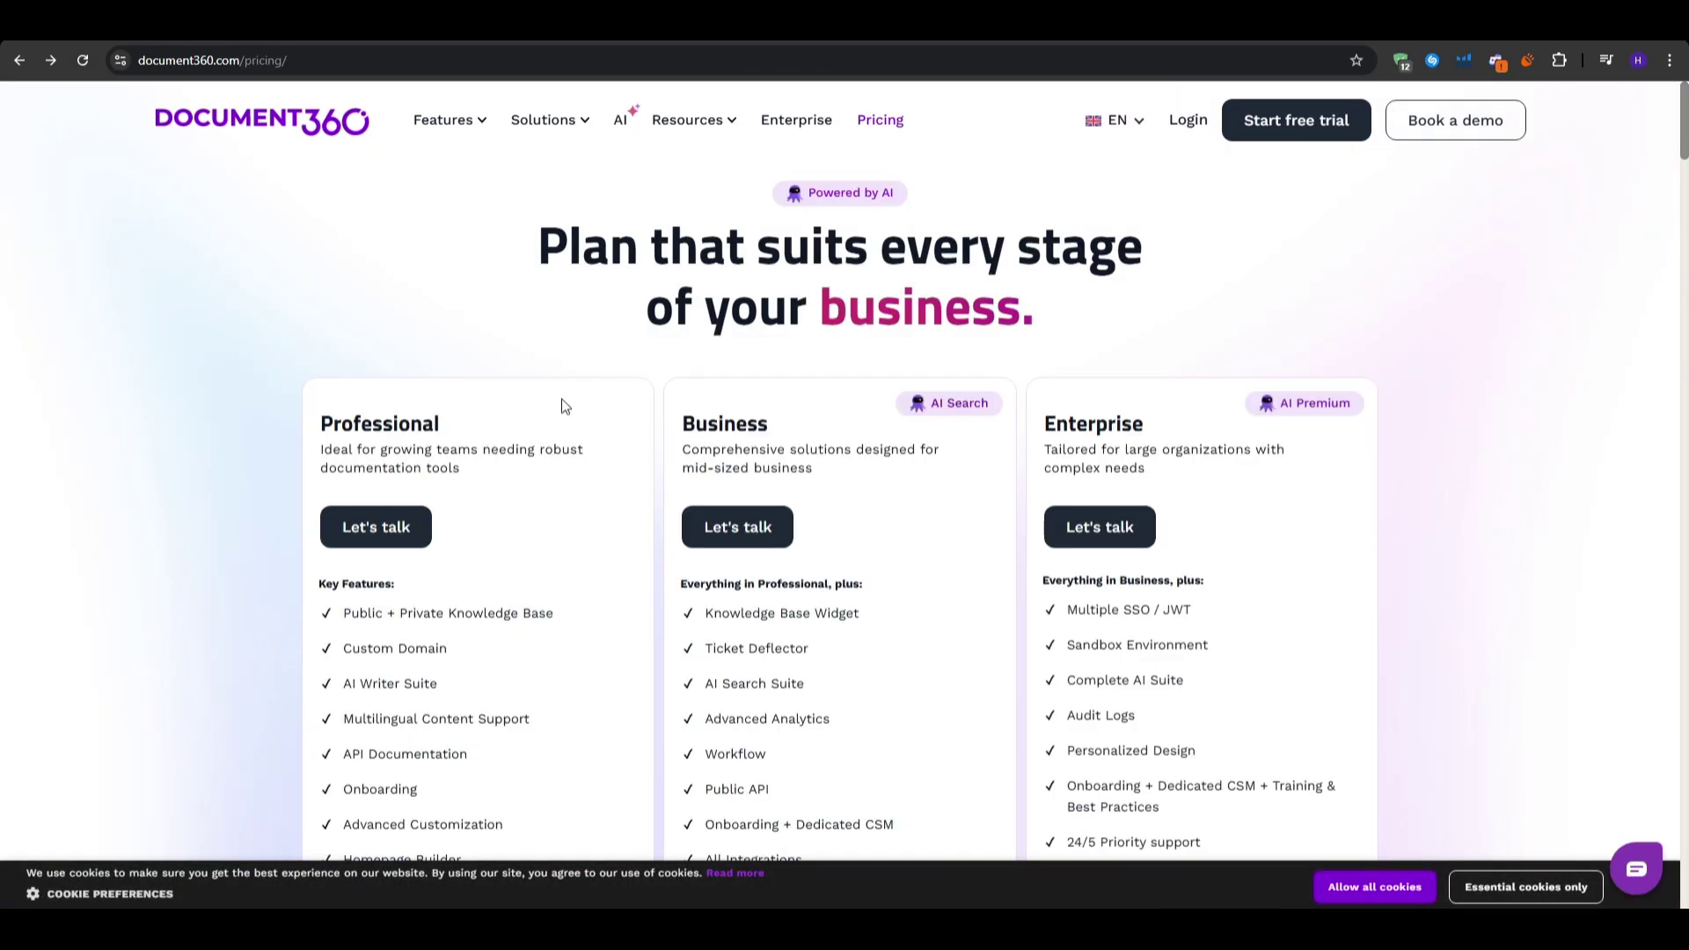
pyautogui.click(1276, 139)
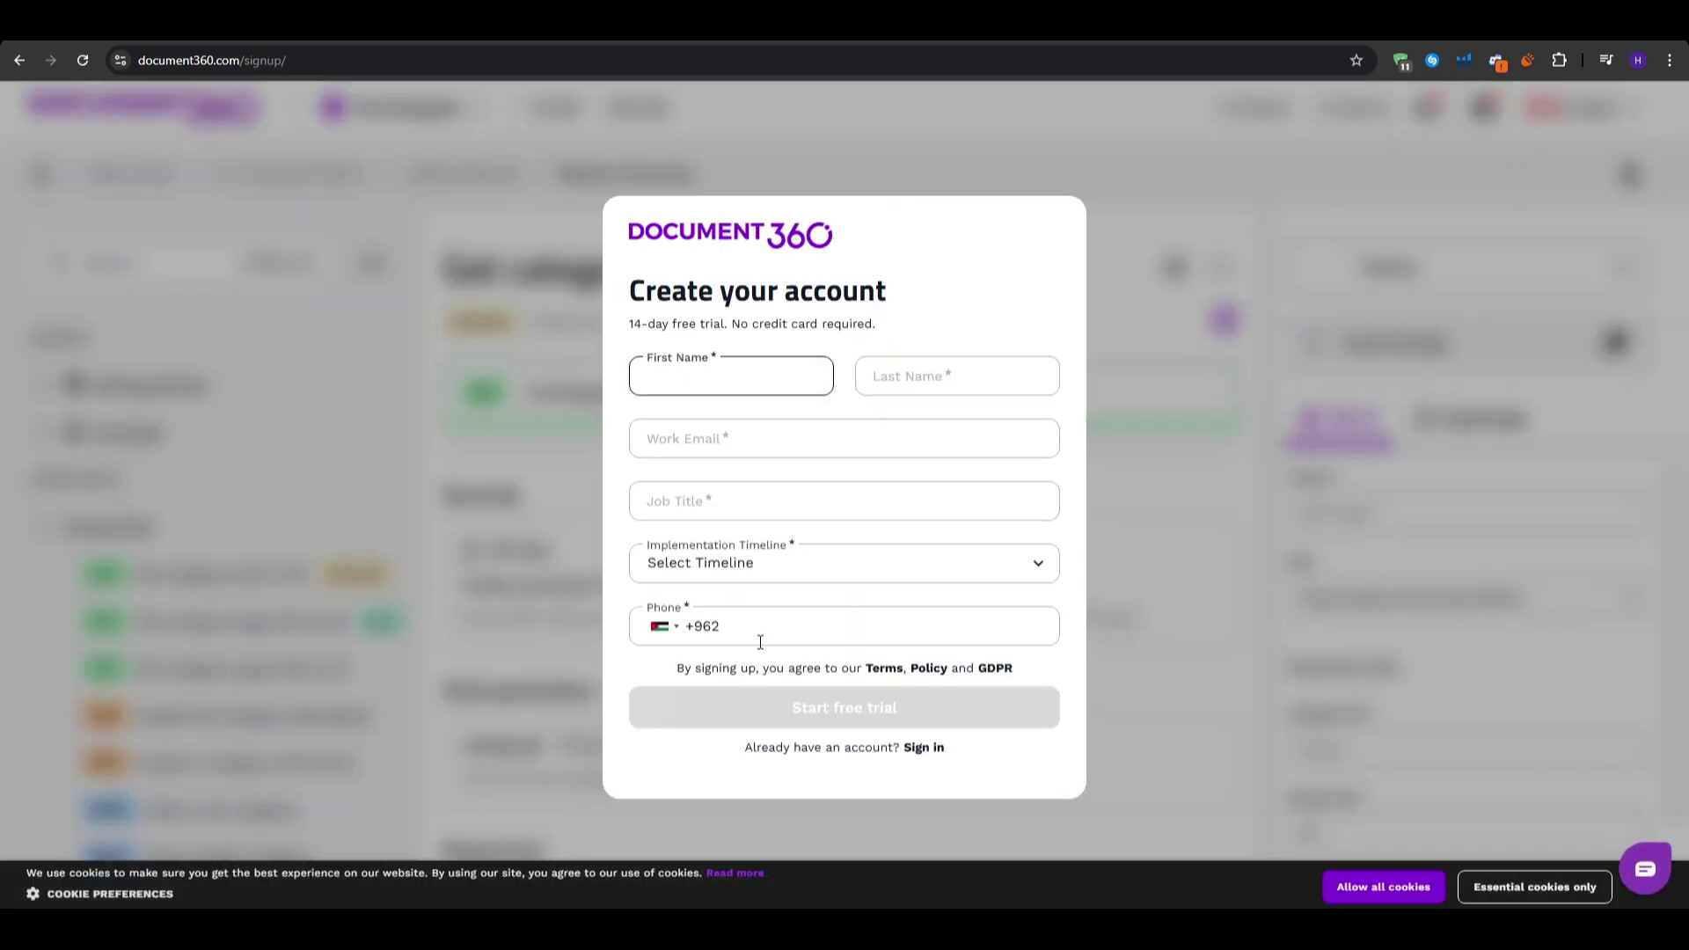
pyautogui.moveTo(629, 324); pyautogui.dragTo(880, 330)
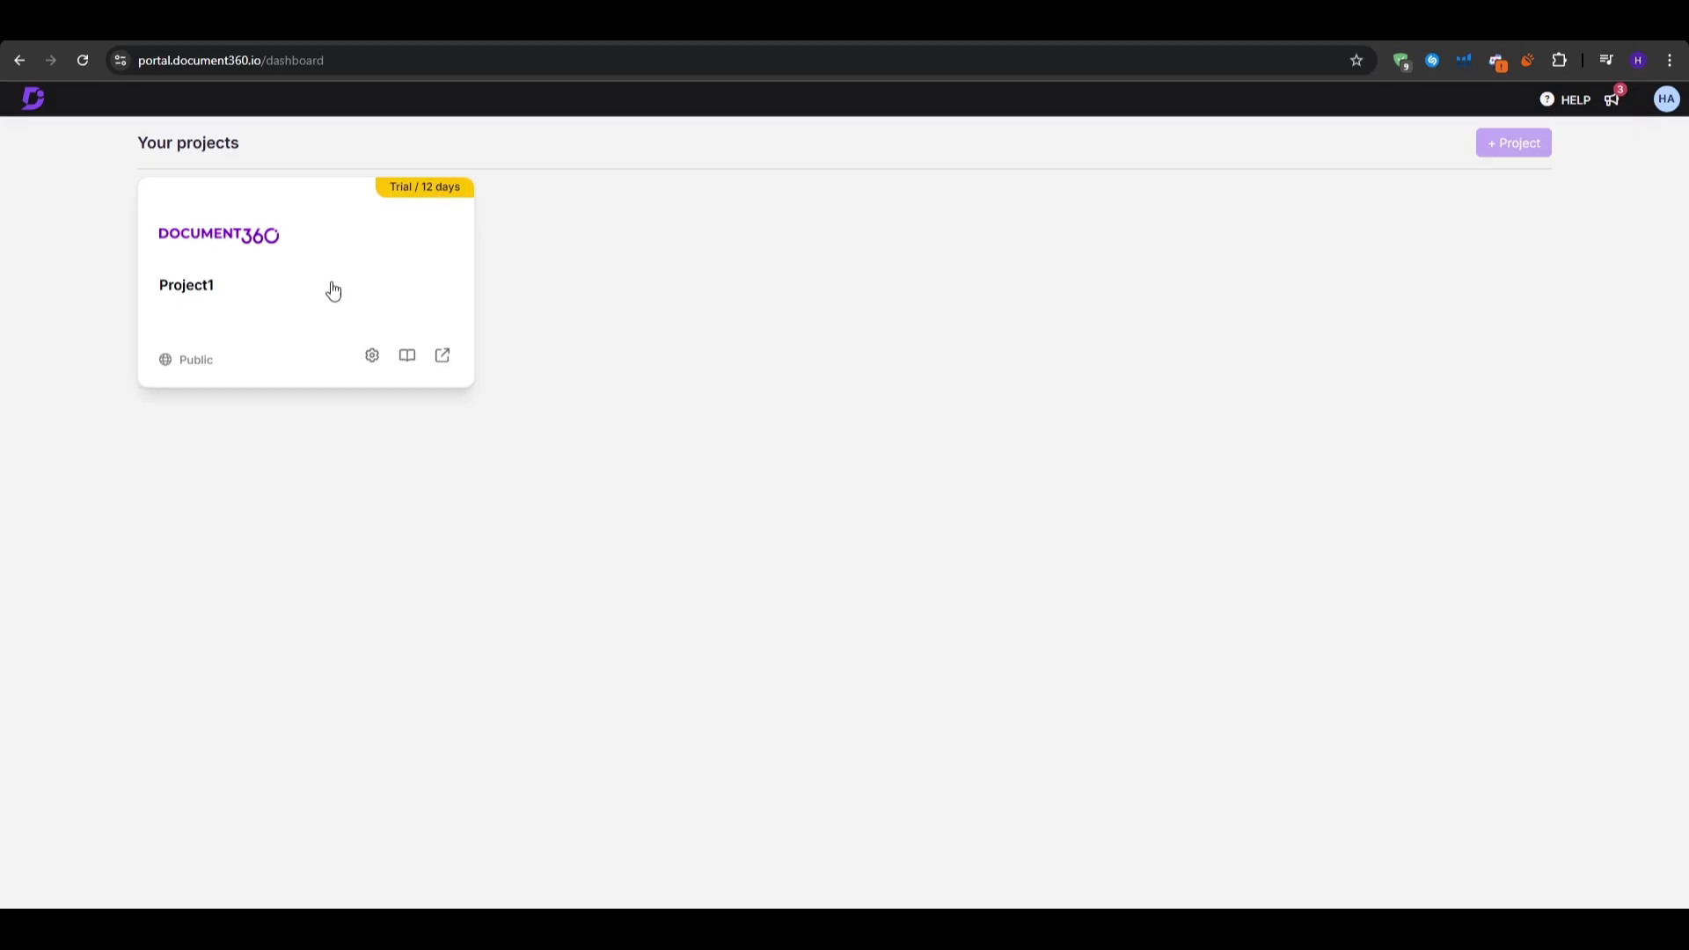
# Step: Open Project1 from the dashboard to show its Getting Started Guides draft article
pyautogui.click(405, 373)
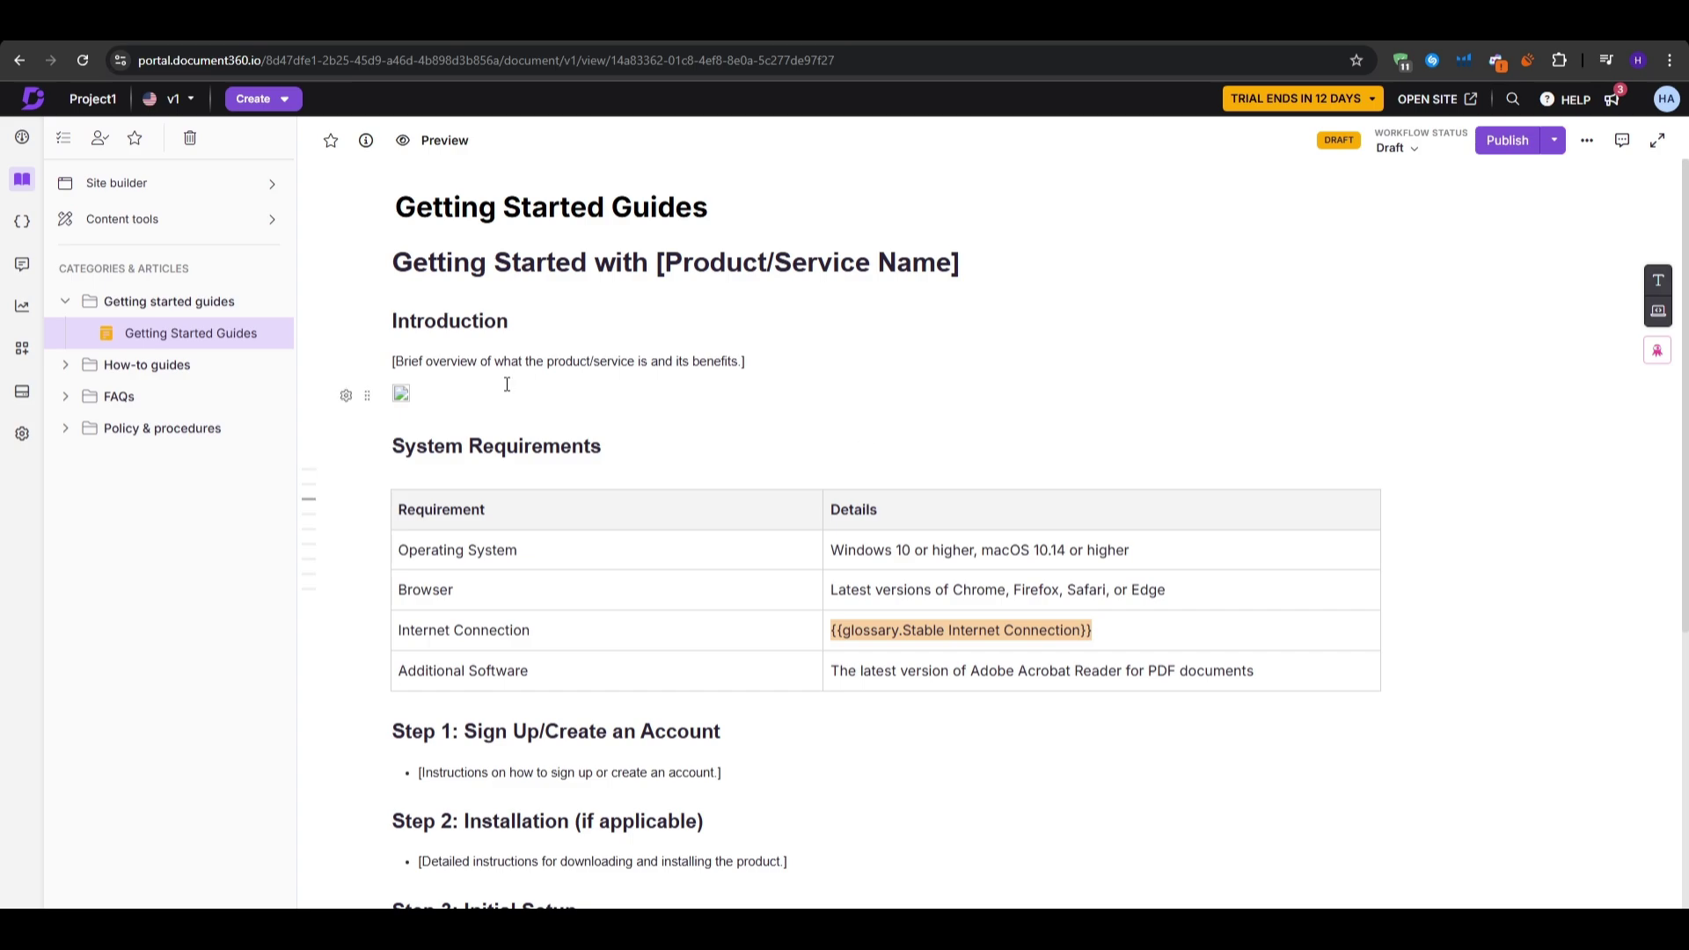
# Step: Type a slash after the System Requirements heading, browse the block menu, then dismiss it
pyautogui.click(620, 449)
pyautogui.write('/')
pyautogui.scroll(-3, 731, 607)
pyautogui.scroll(-2, 712, 622)
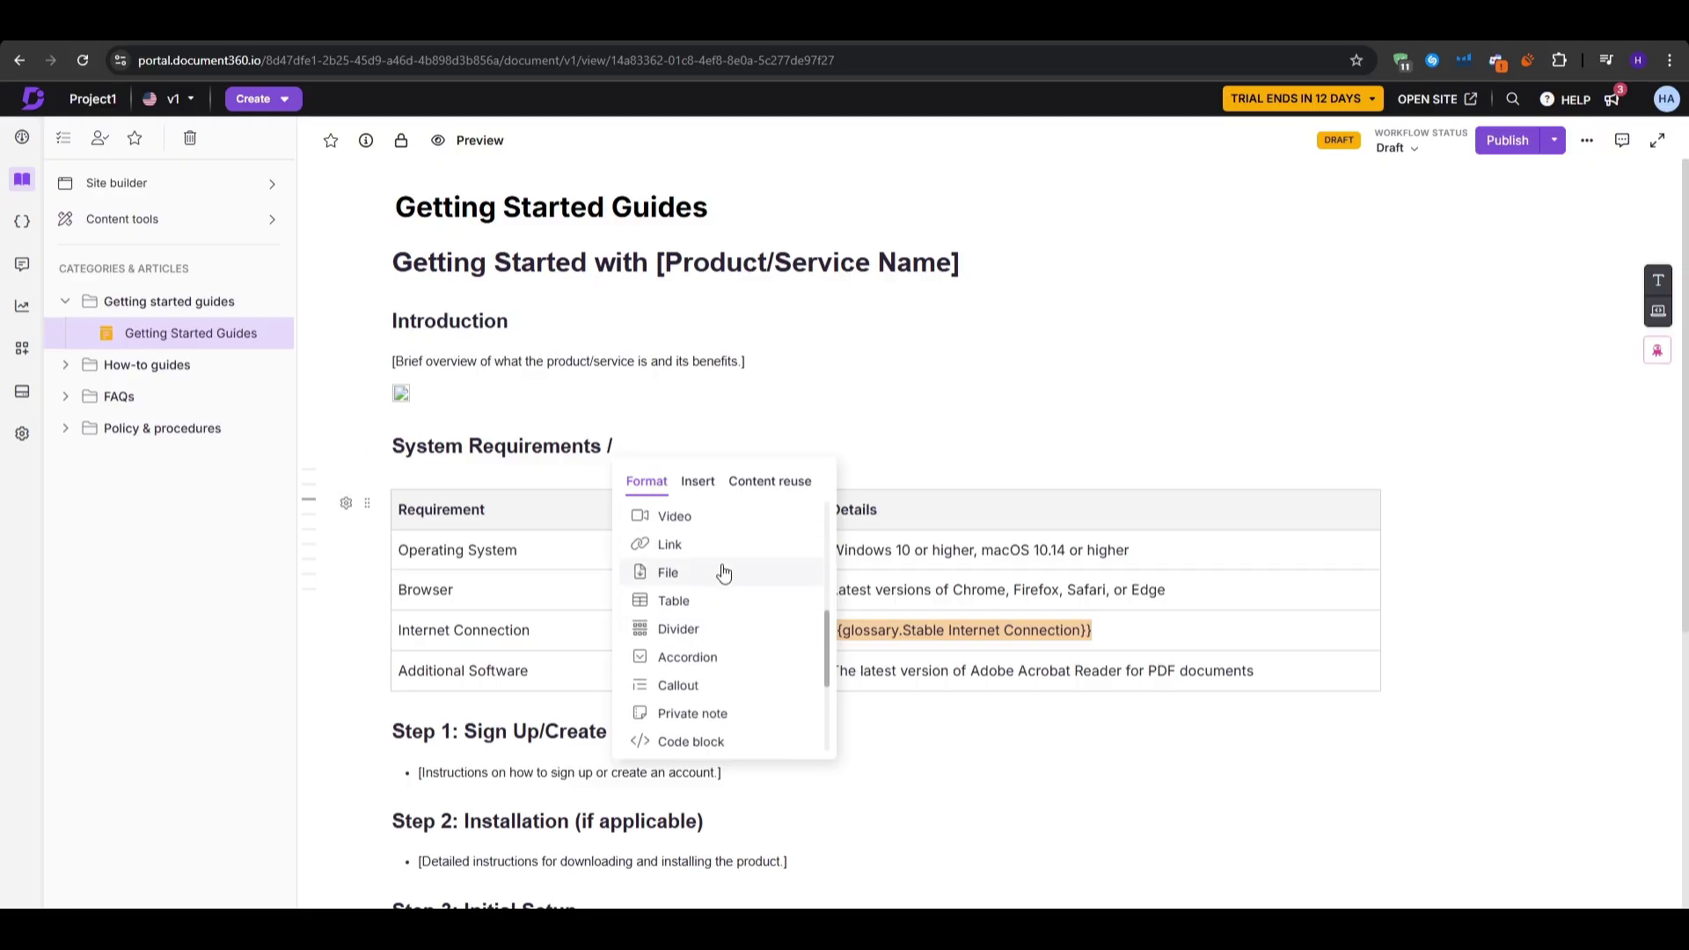
pyautogui.scroll(-2, 730, 607)
pyautogui.scroll(1, 704, 607)
pyautogui.scroll(-3, 779, 689)
pyautogui.scroll(3, 736, 633)
pyautogui.scroll(4, 731, 607)
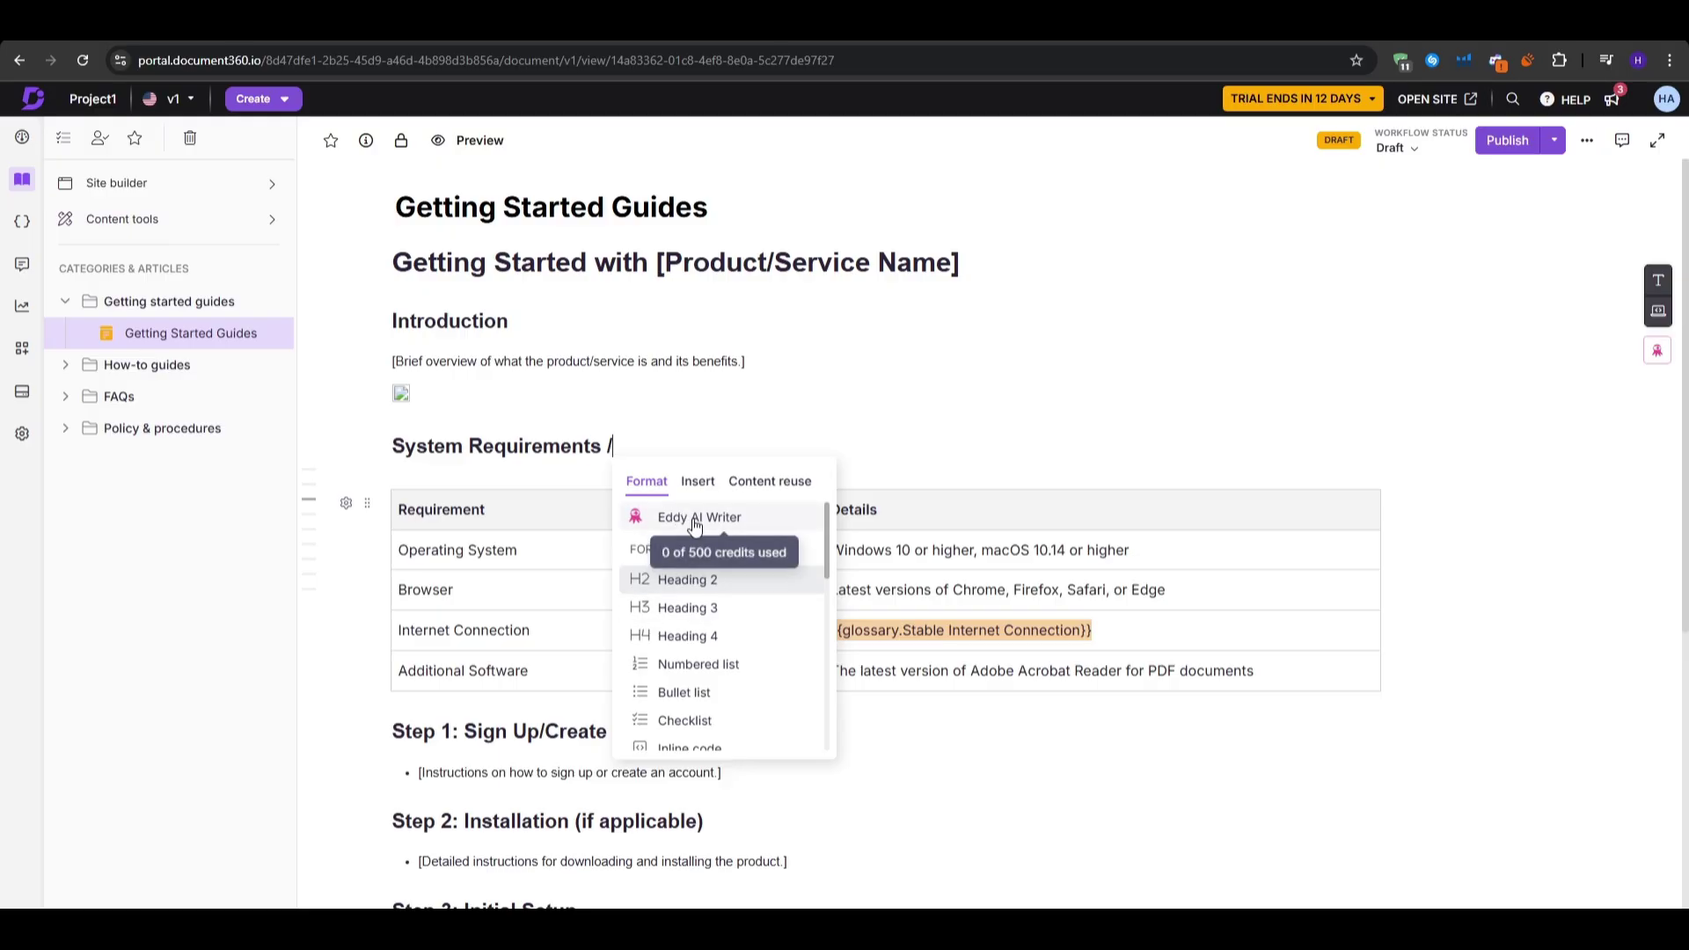
pyautogui.press('Escape')
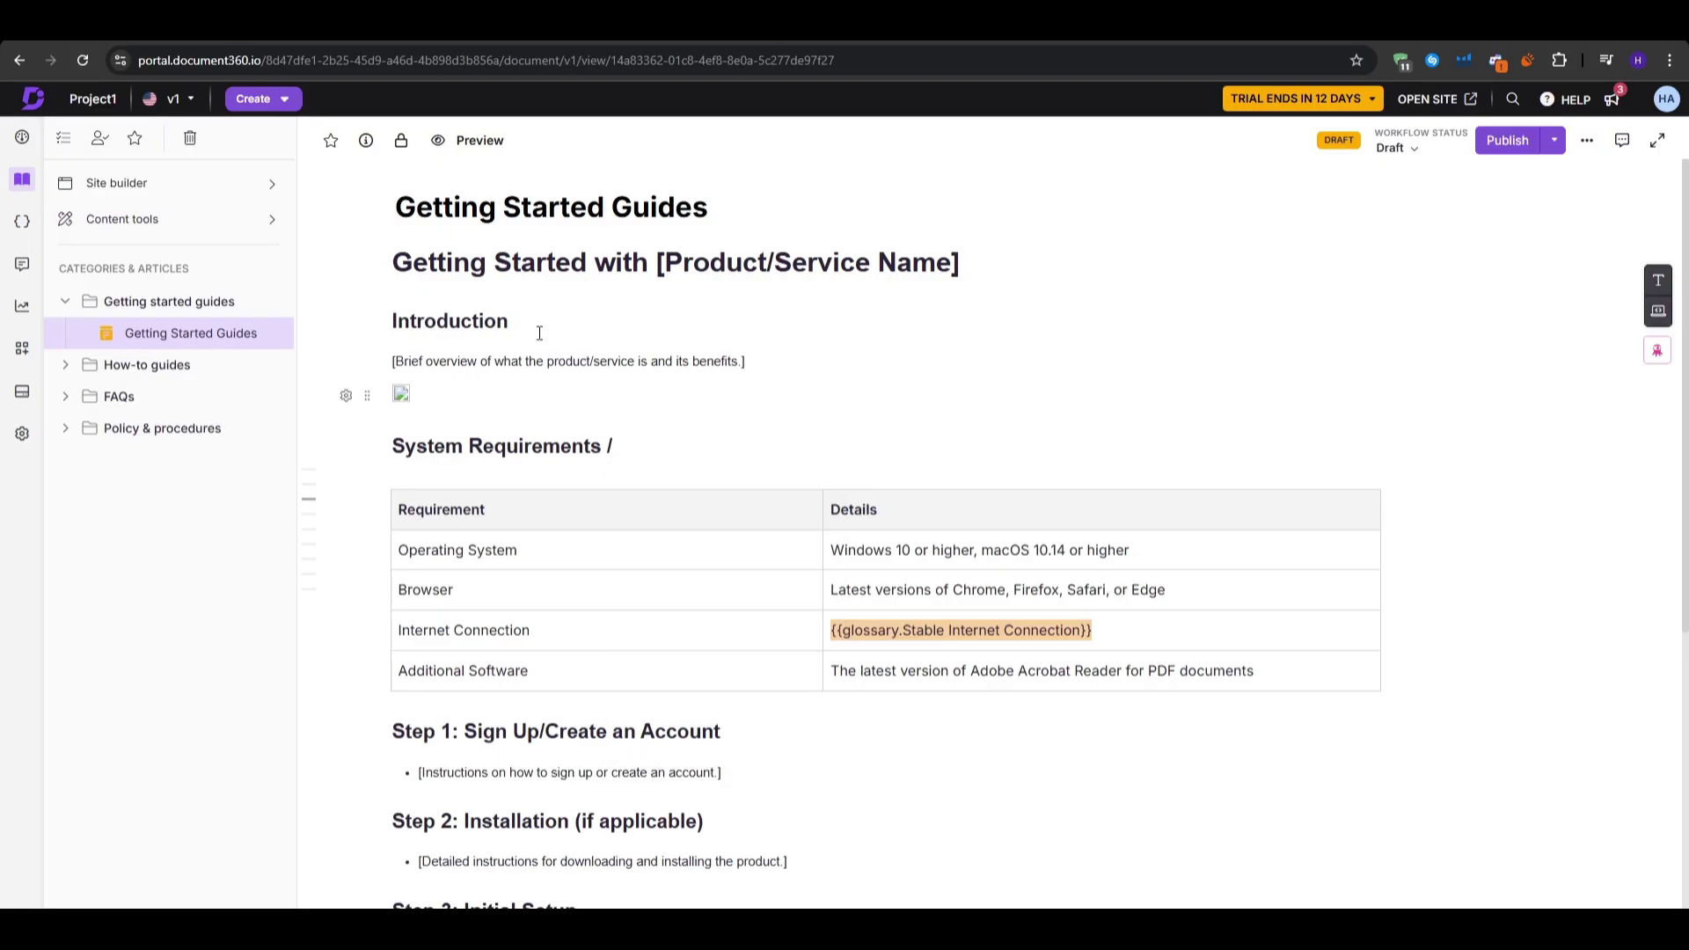
# Step: Go back to the All articles list of four drafts
pyautogui.scroll(-5, 731, 400)
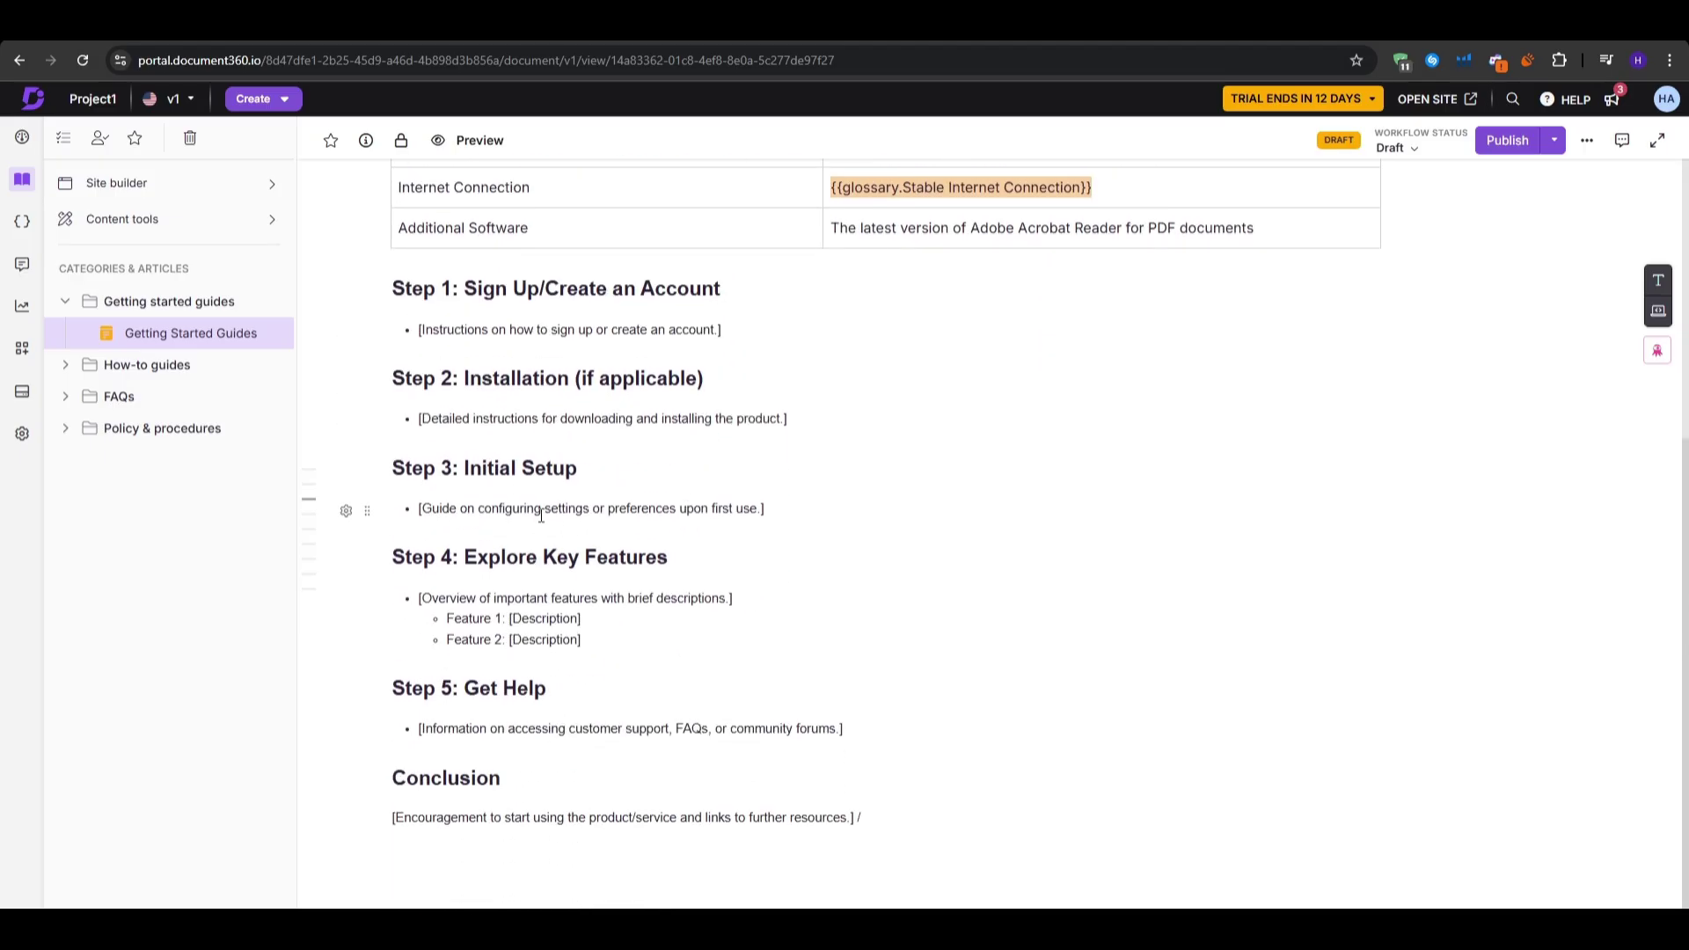
pyautogui.scroll(5, 552, 523)
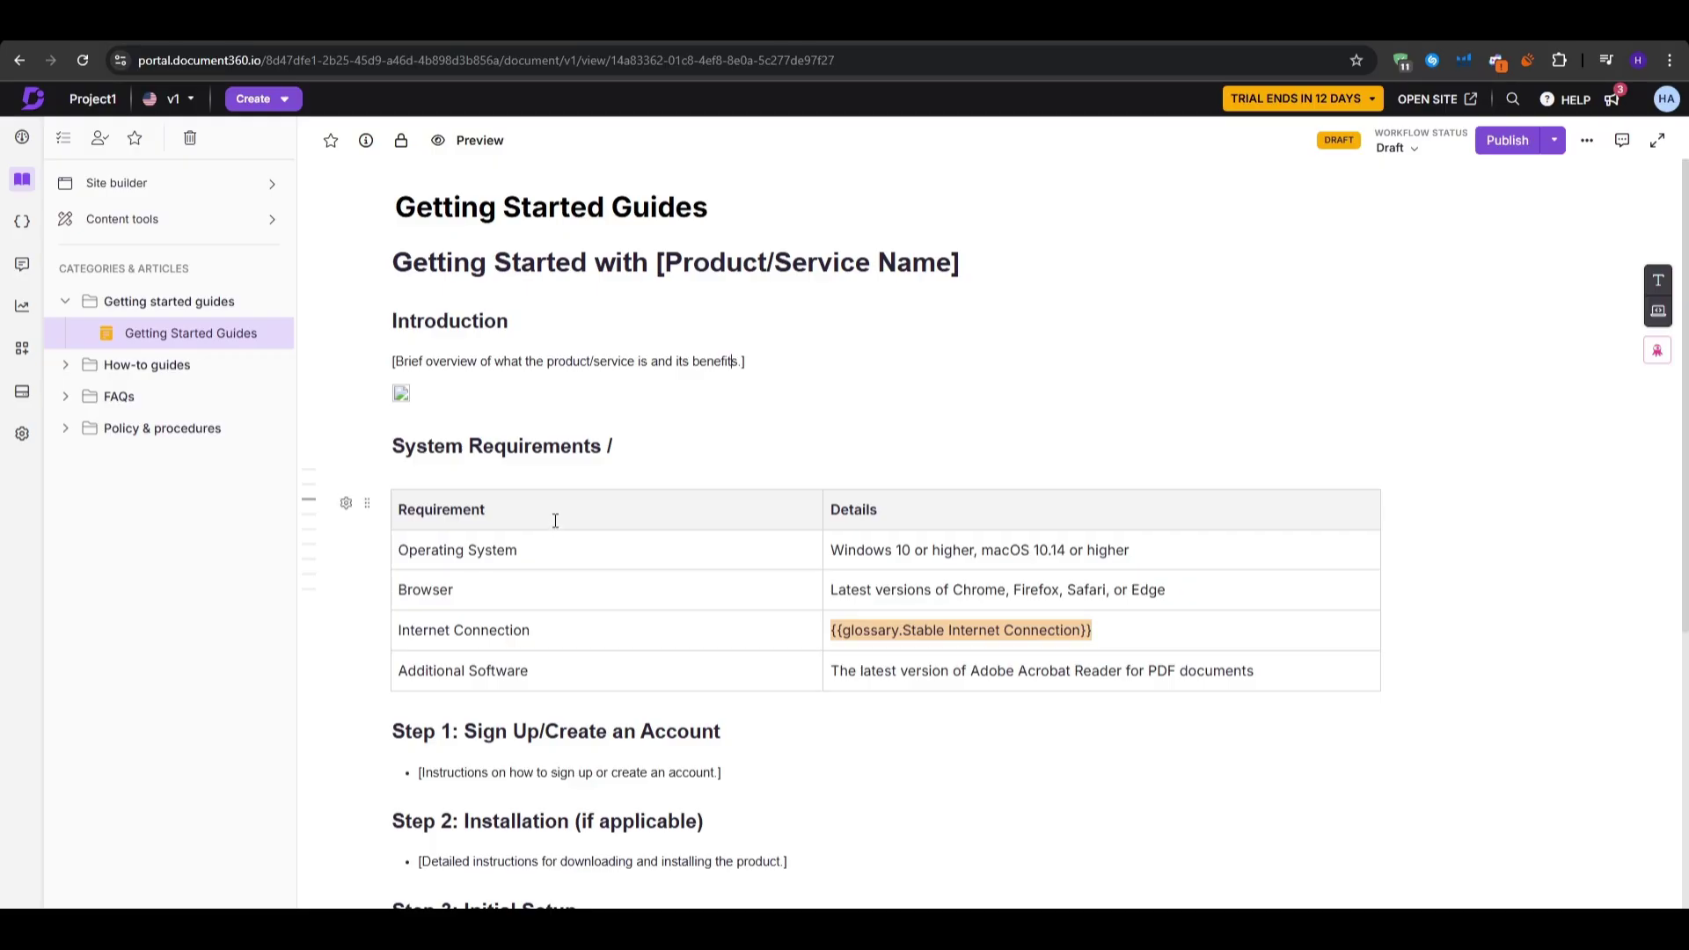
pyautogui.hotkey('alt', 'Left')
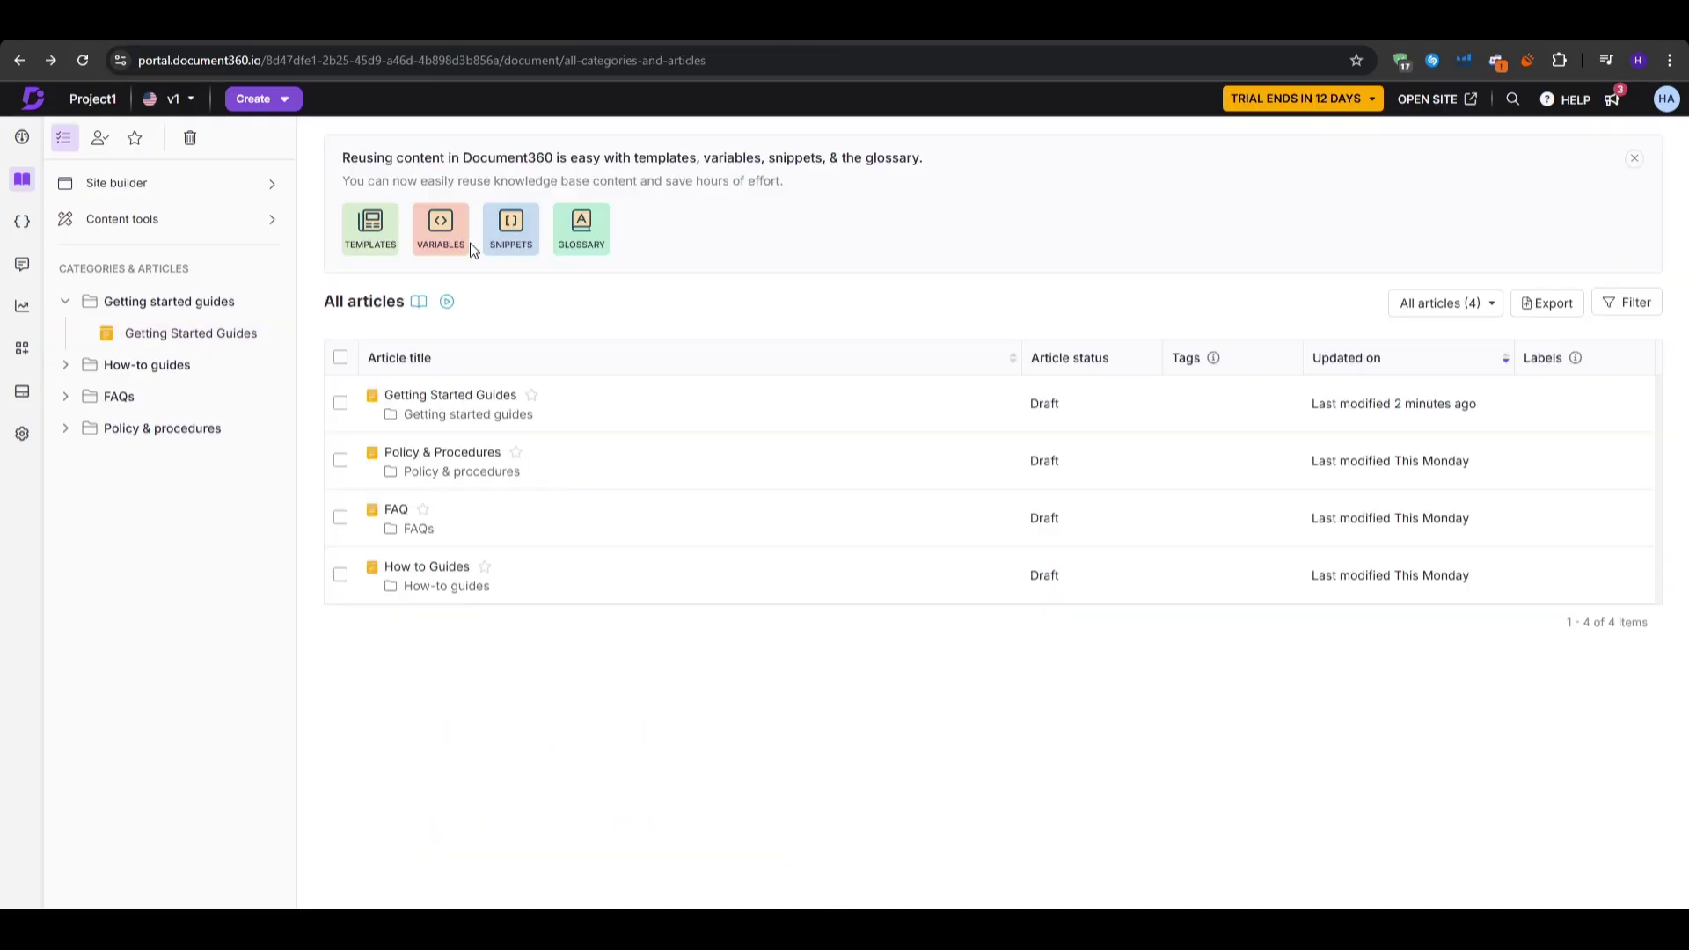
# Step: Check the Snippets page with the Global language filter, then open the Variables page
pyautogui.click(504, 244)
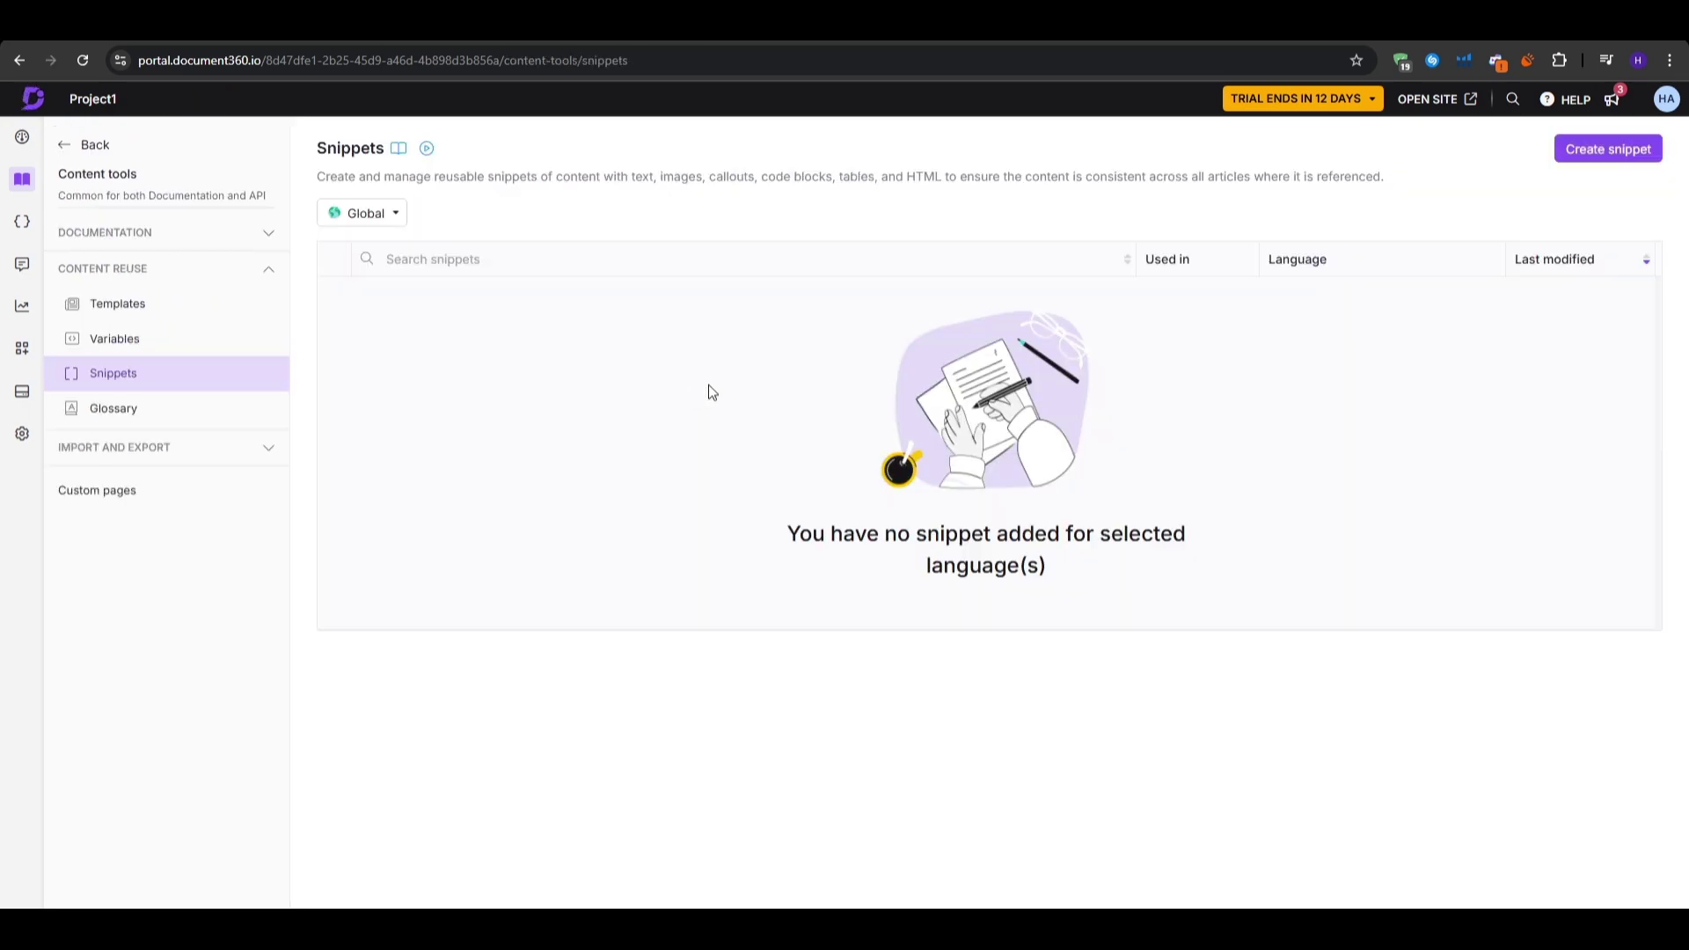
pyautogui.click(372, 214)
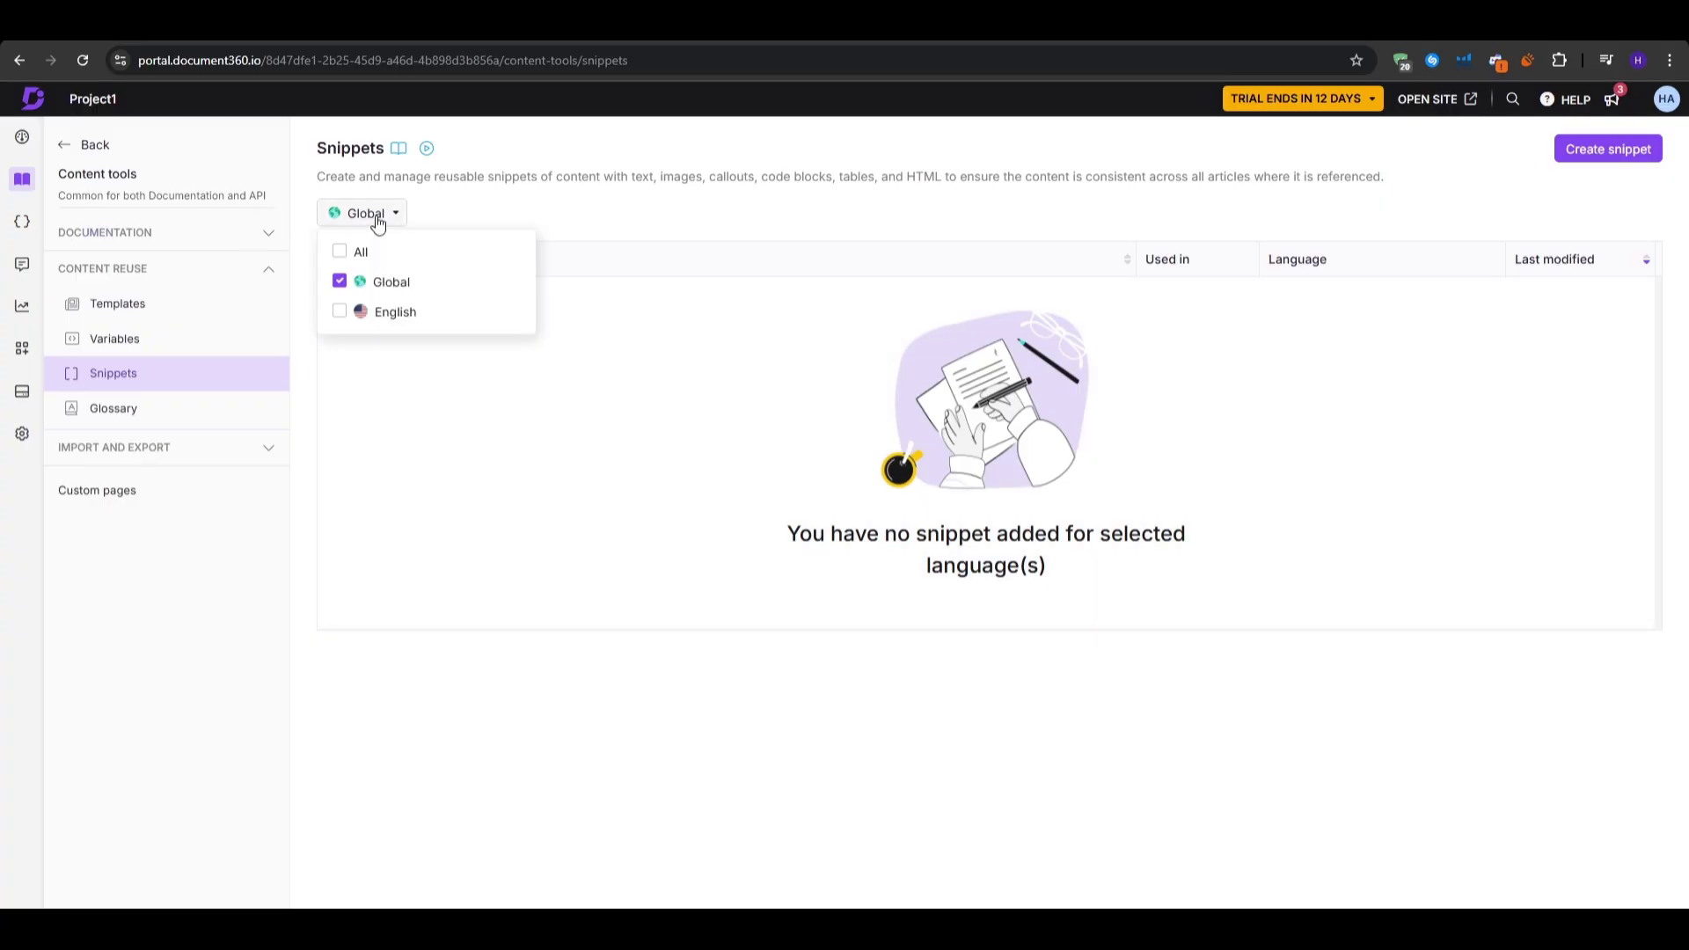
pyautogui.click(522, 195)
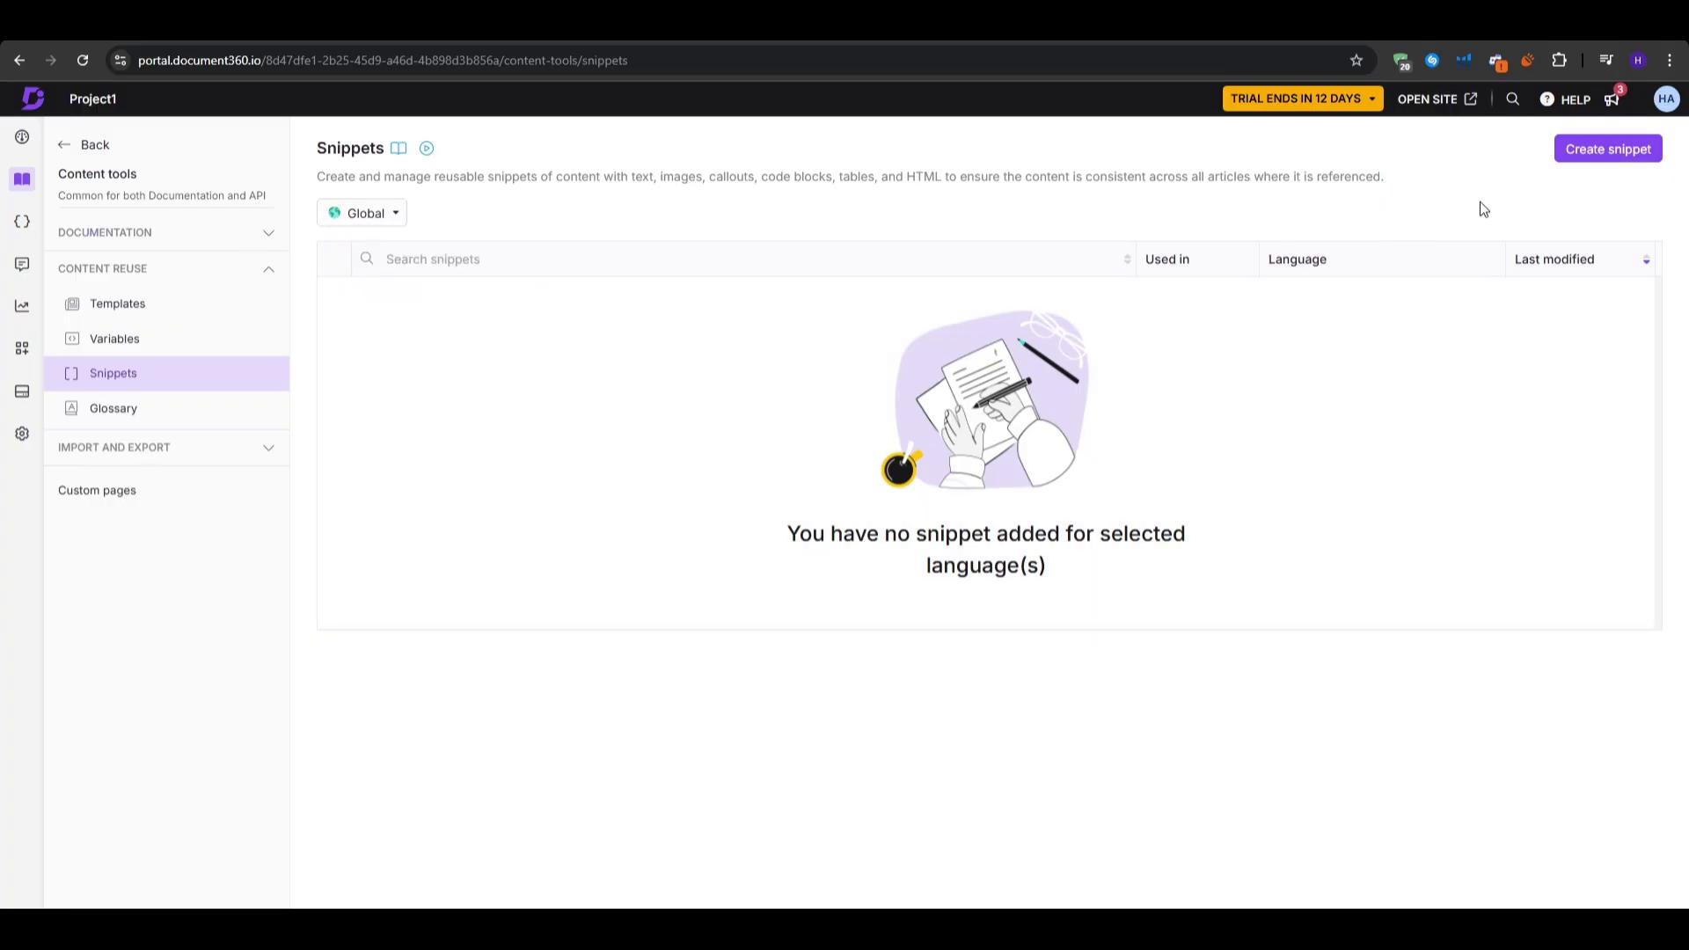
pyautogui.click(92, 144)
pyautogui.click(440, 227)
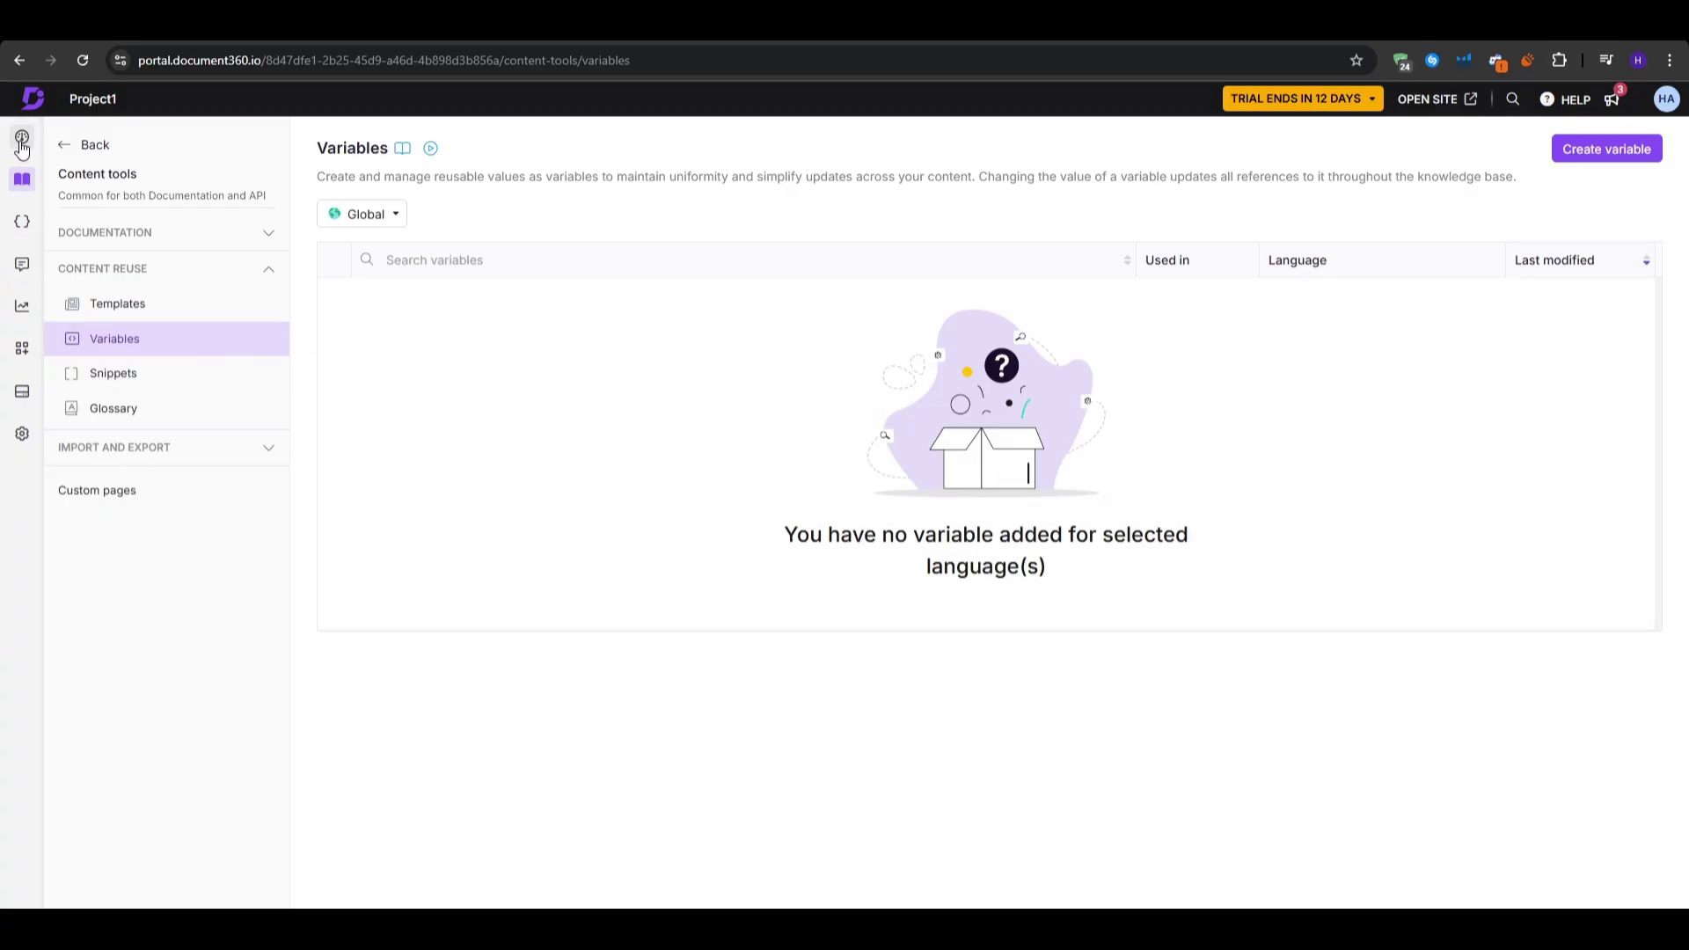
# Step: Open Getting Started Guides and try the Eddy AI Writer outline from the slash menu, then dismiss it
pyautogui.click(66, 146)
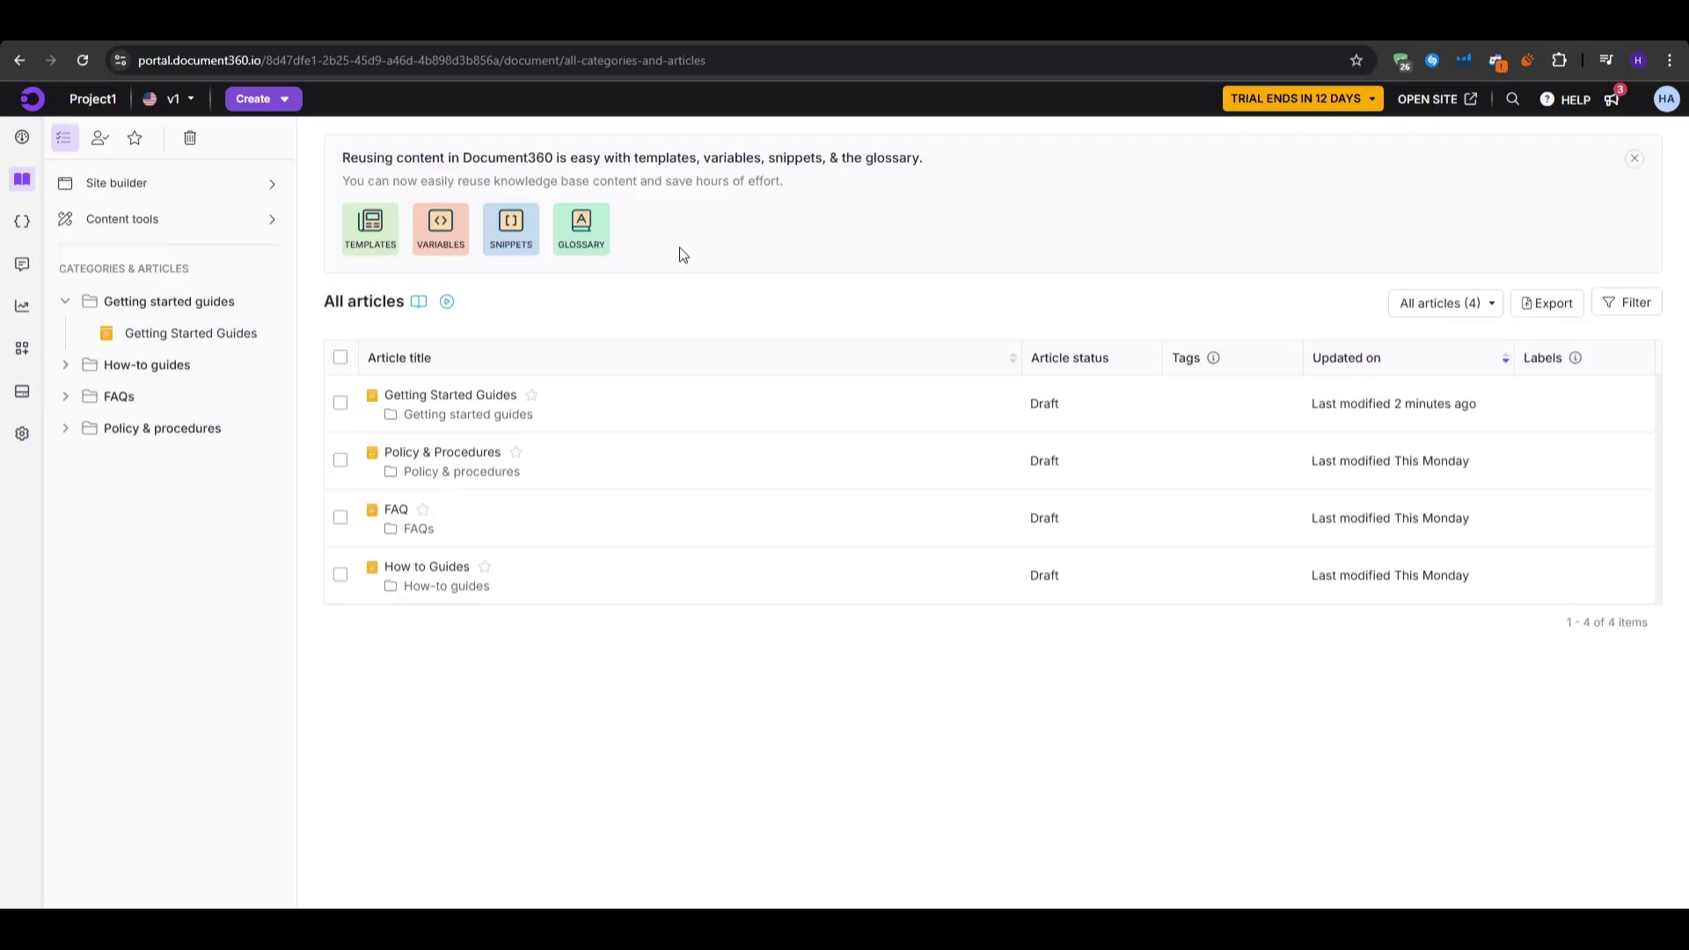
pyautogui.click(479, 395)
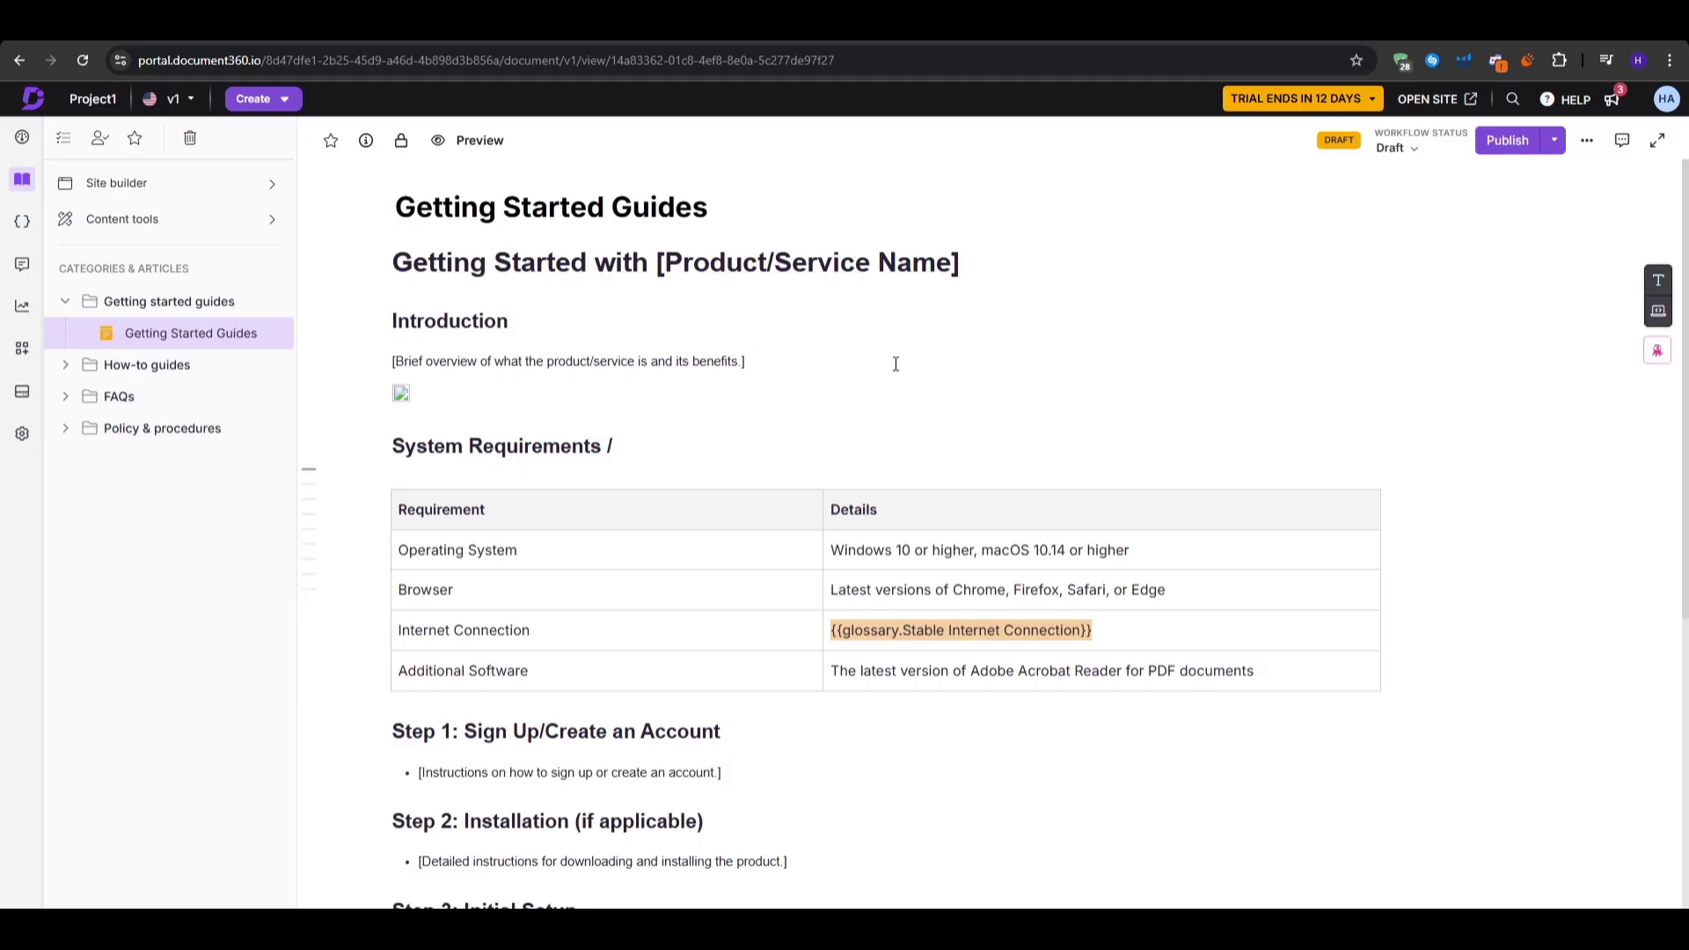
pyautogui.write('/')
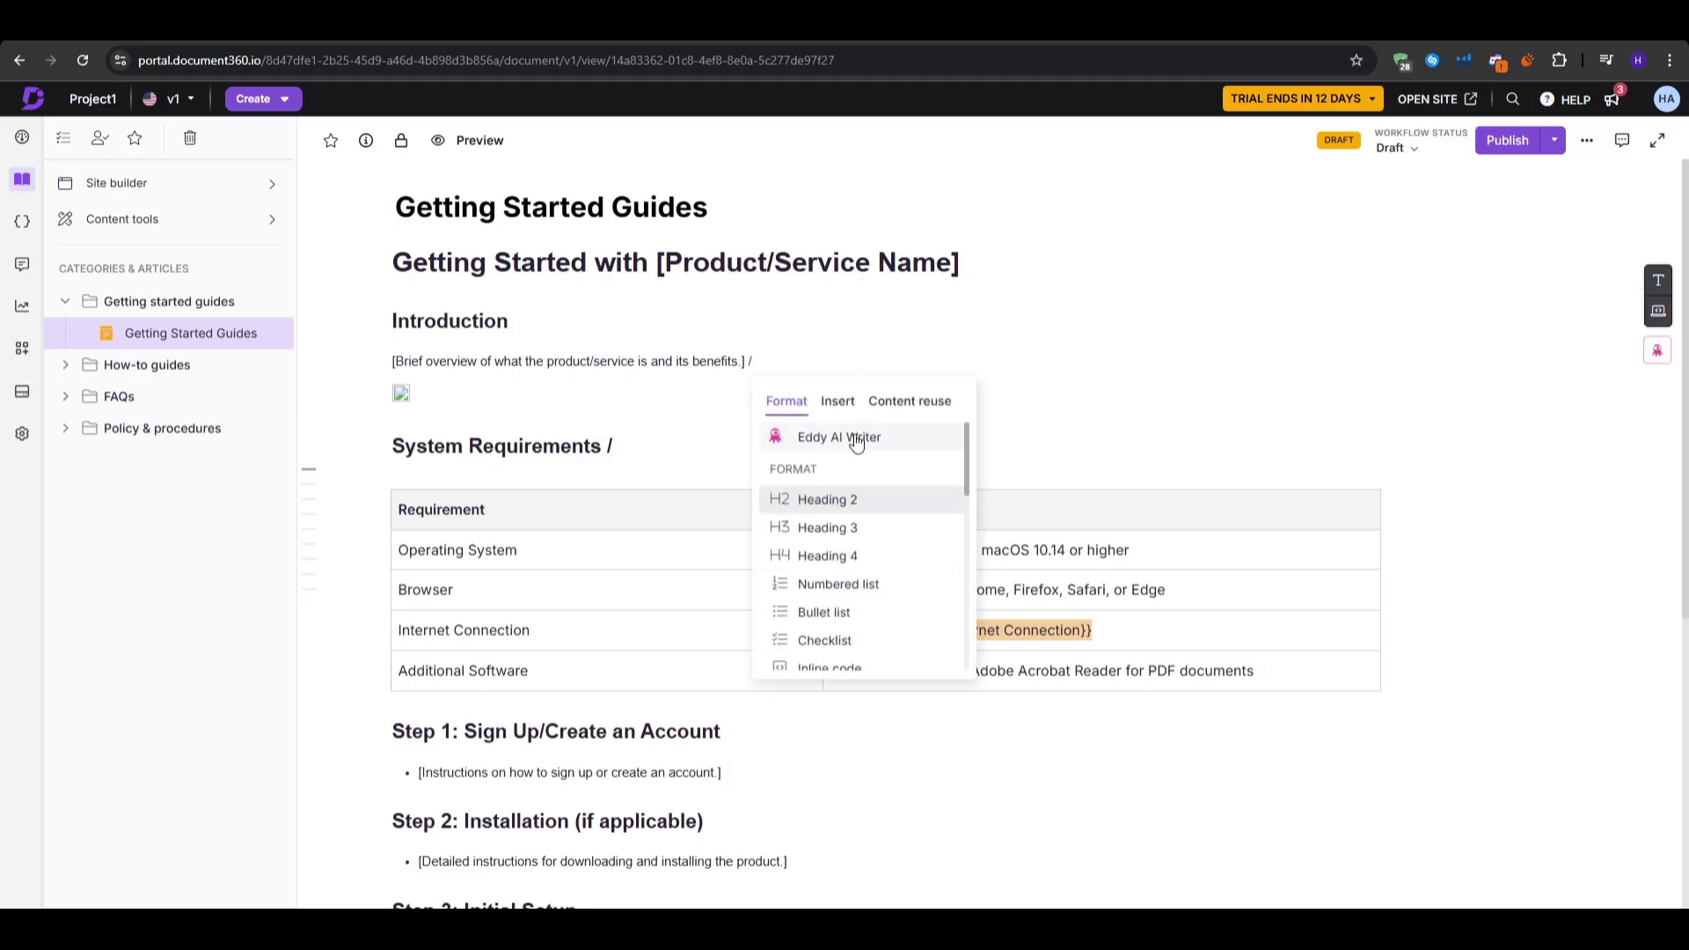
pyautogui.click(823, 440)
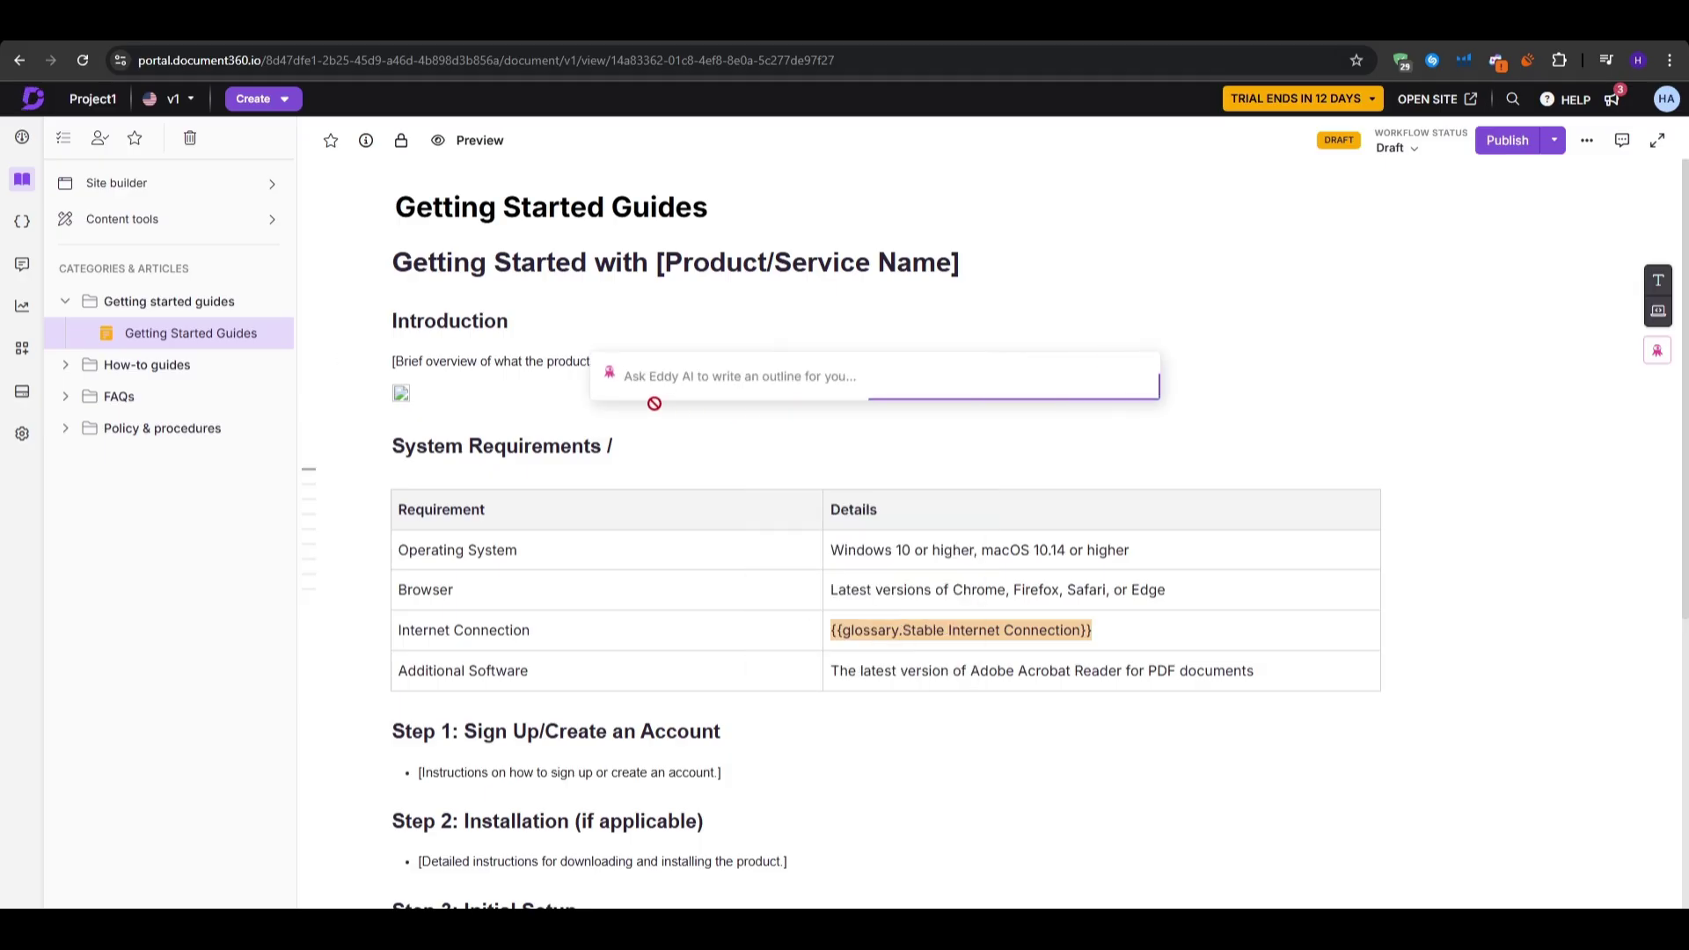
pyautogui.click(936, 332)
# Step: Check the Publish options, then select the main heading on the document360.com homepage
pyautogui.click(1555, 140)
pyautogui.click(1517, 183)
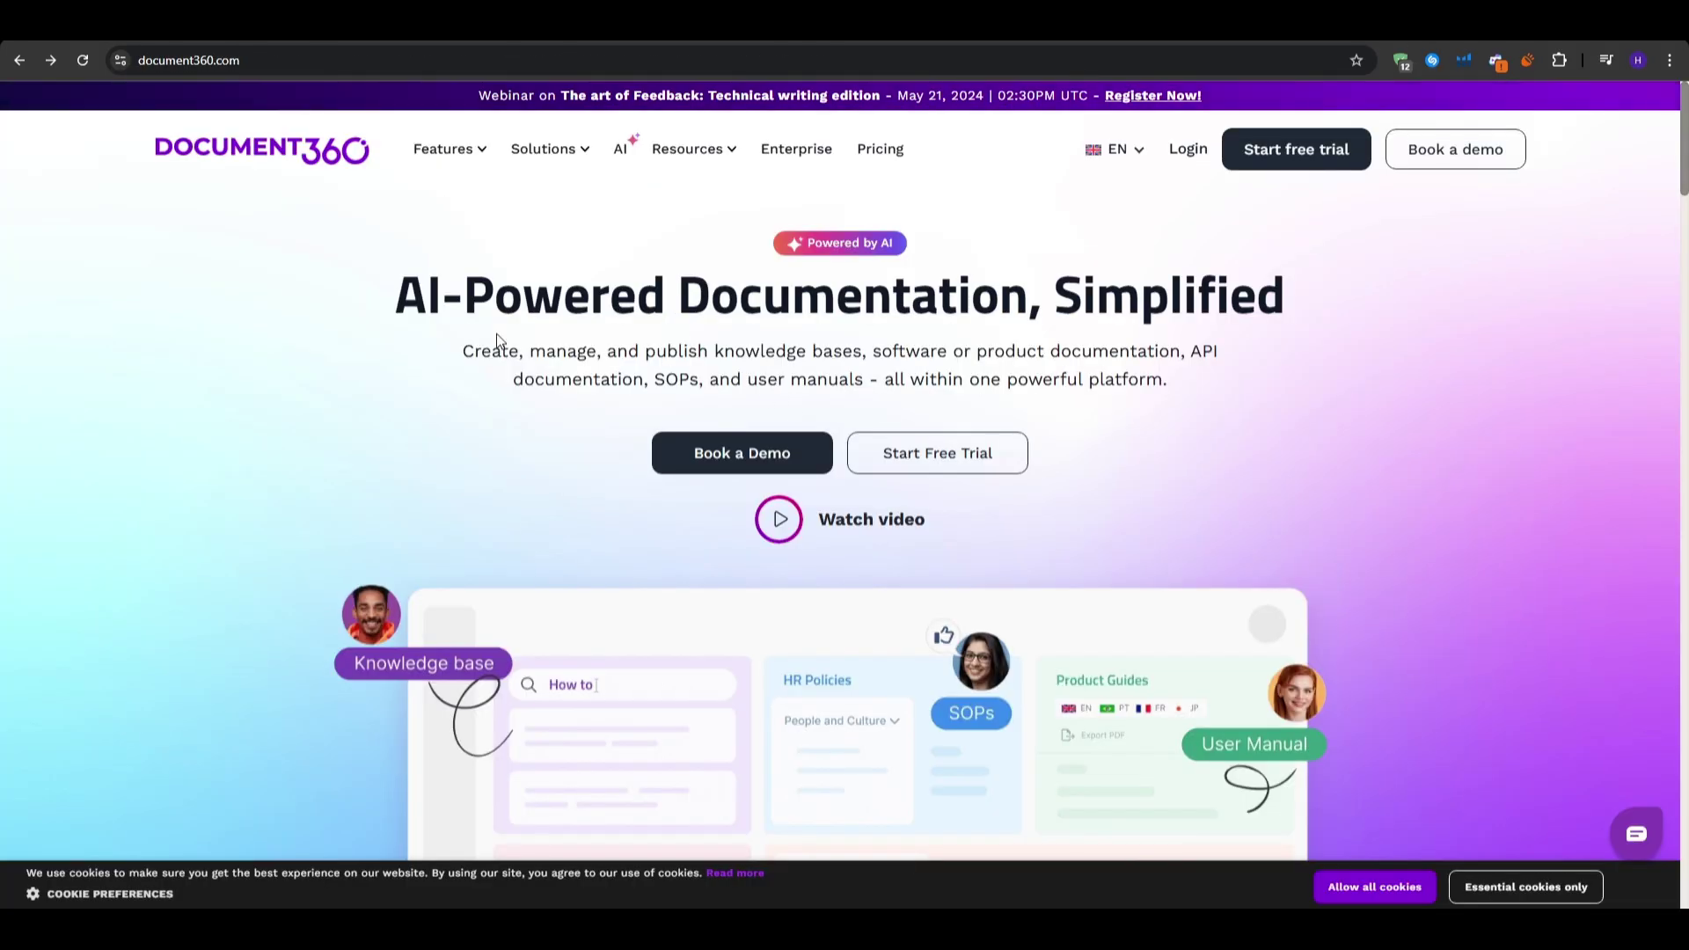
pyautogui.moveTo(322, 290); pyautogui.dragTo(1369, 274)
# Step: Scroll through the document360.com homepage sections, then return to the Getting Started Guides article
pyautogui.click(1369, 271)
pyautogui.scroll(-5, 1342, 330)
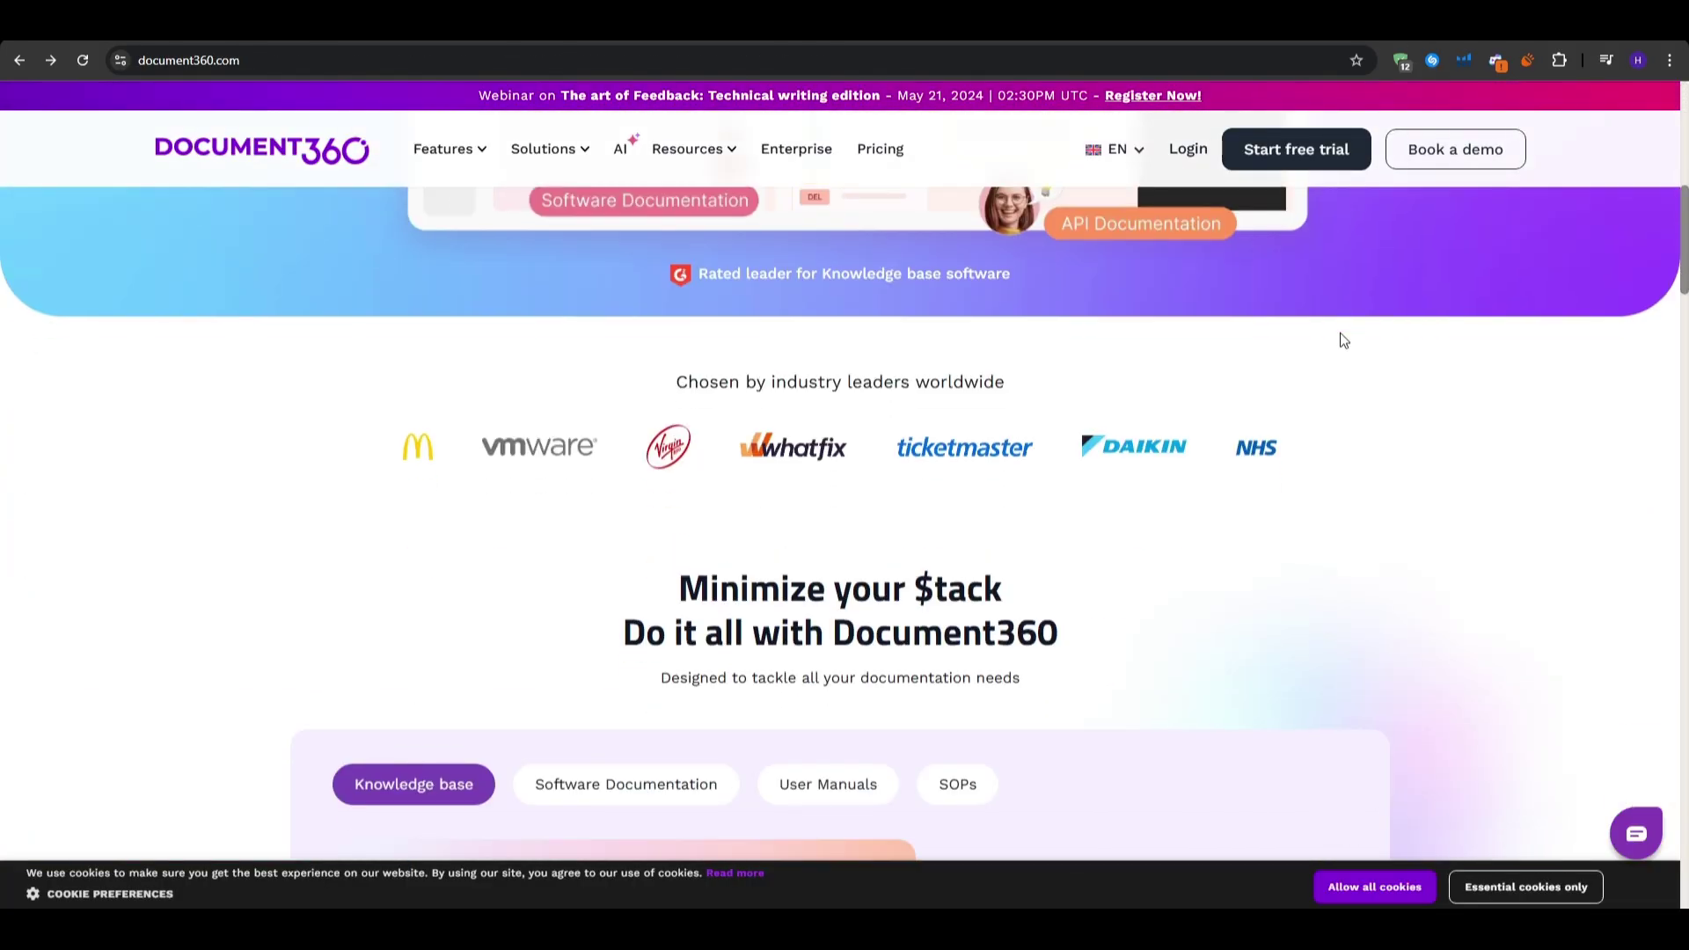
pyautogui.scroll(-5, 1339, 333)
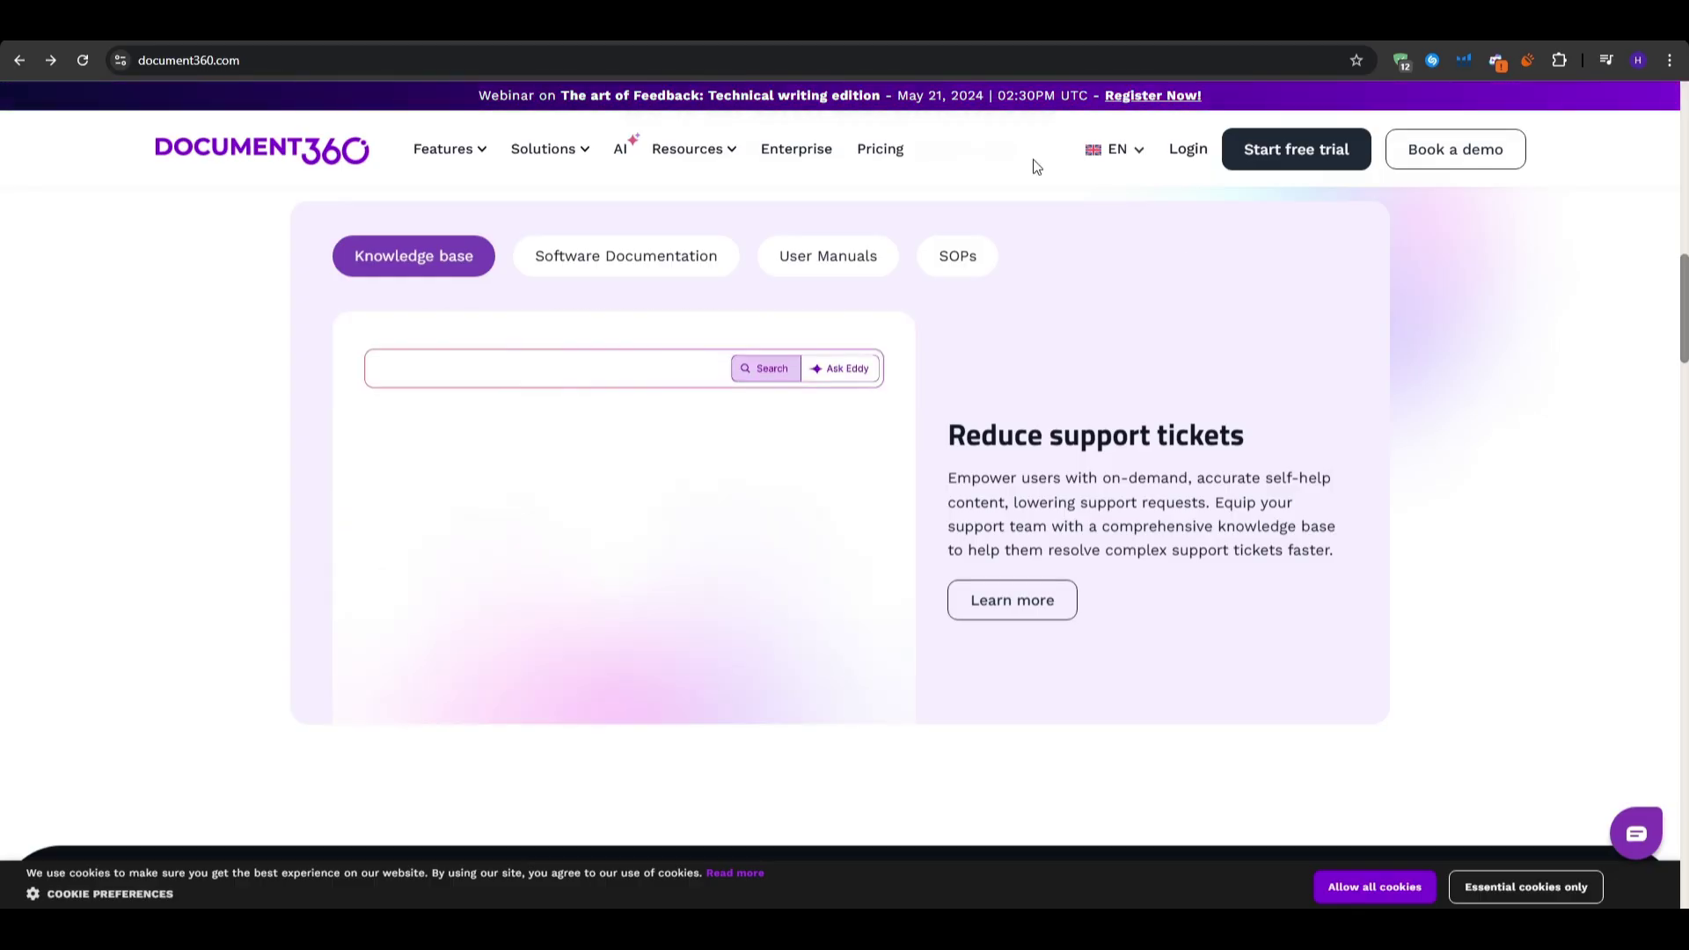
pyautogui.moveTo(694, 149)
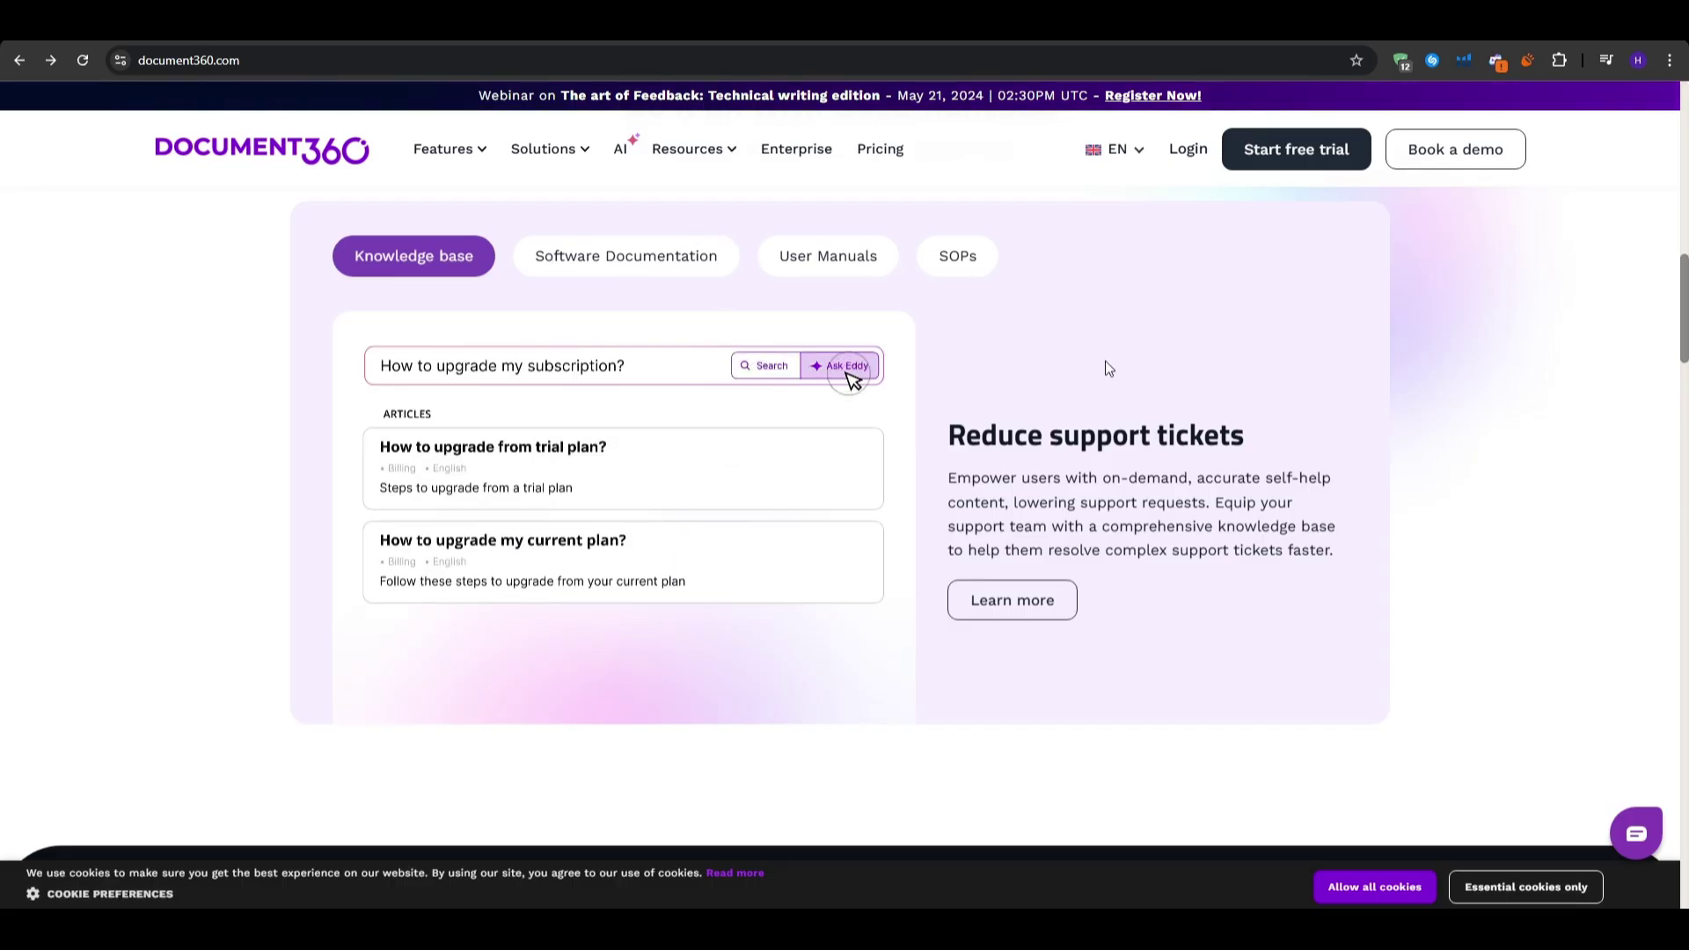
pyautogui.scroll(-7, 1397, 412)
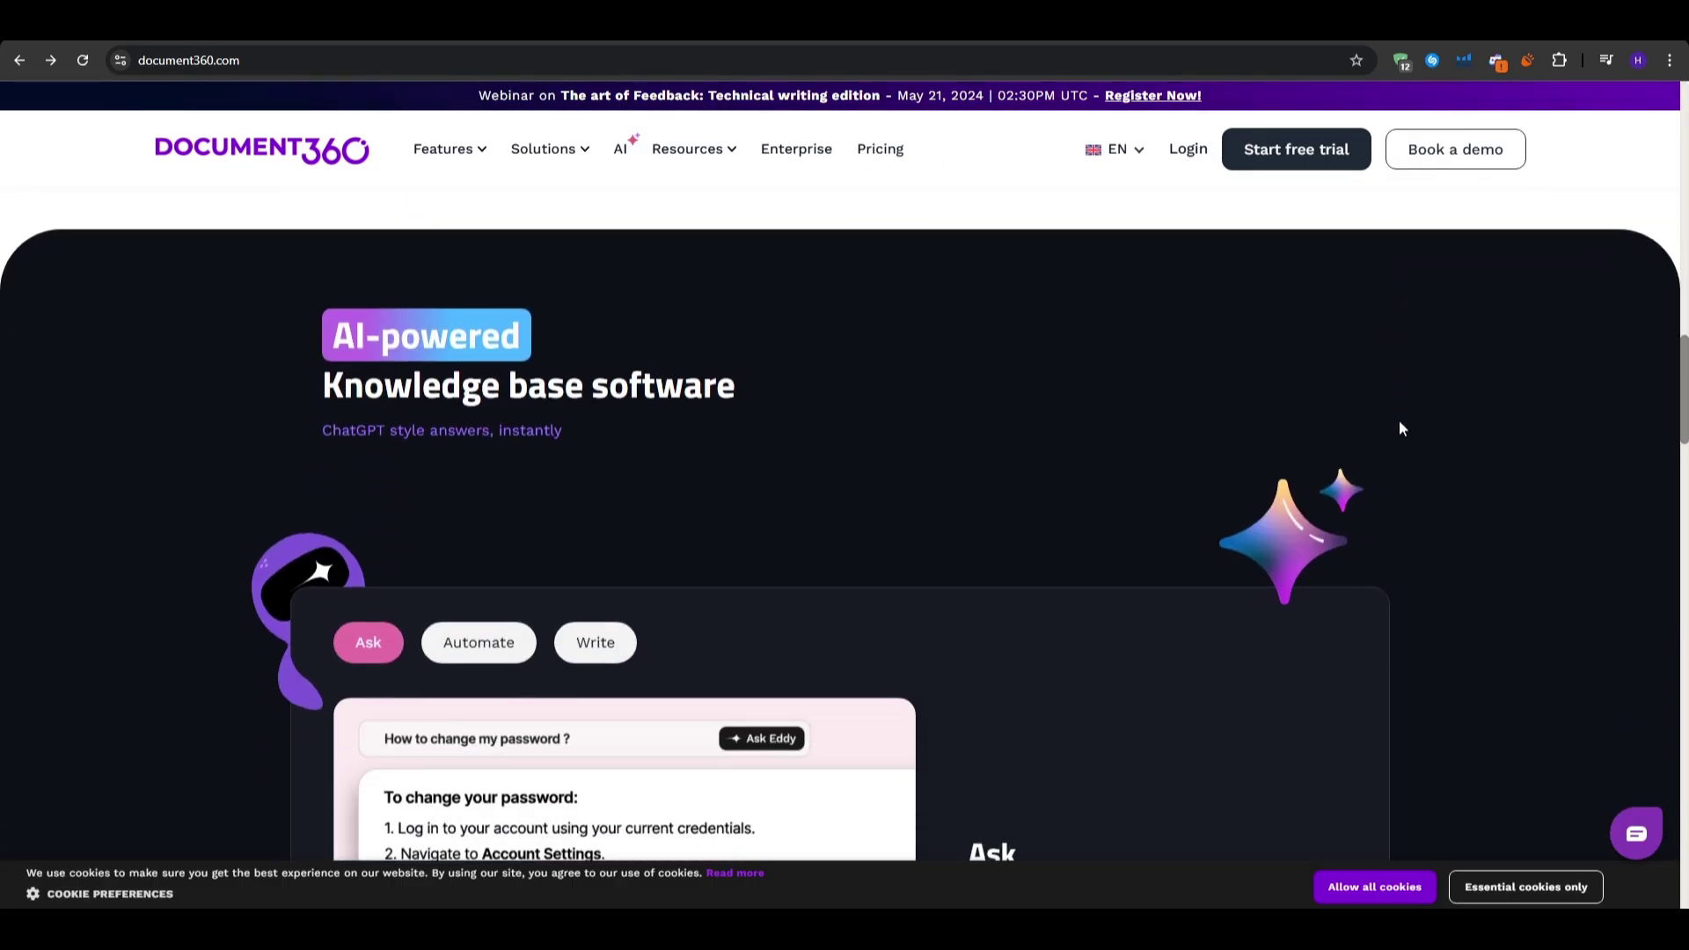
pyautogui.scroll(-2, 1402, 428)
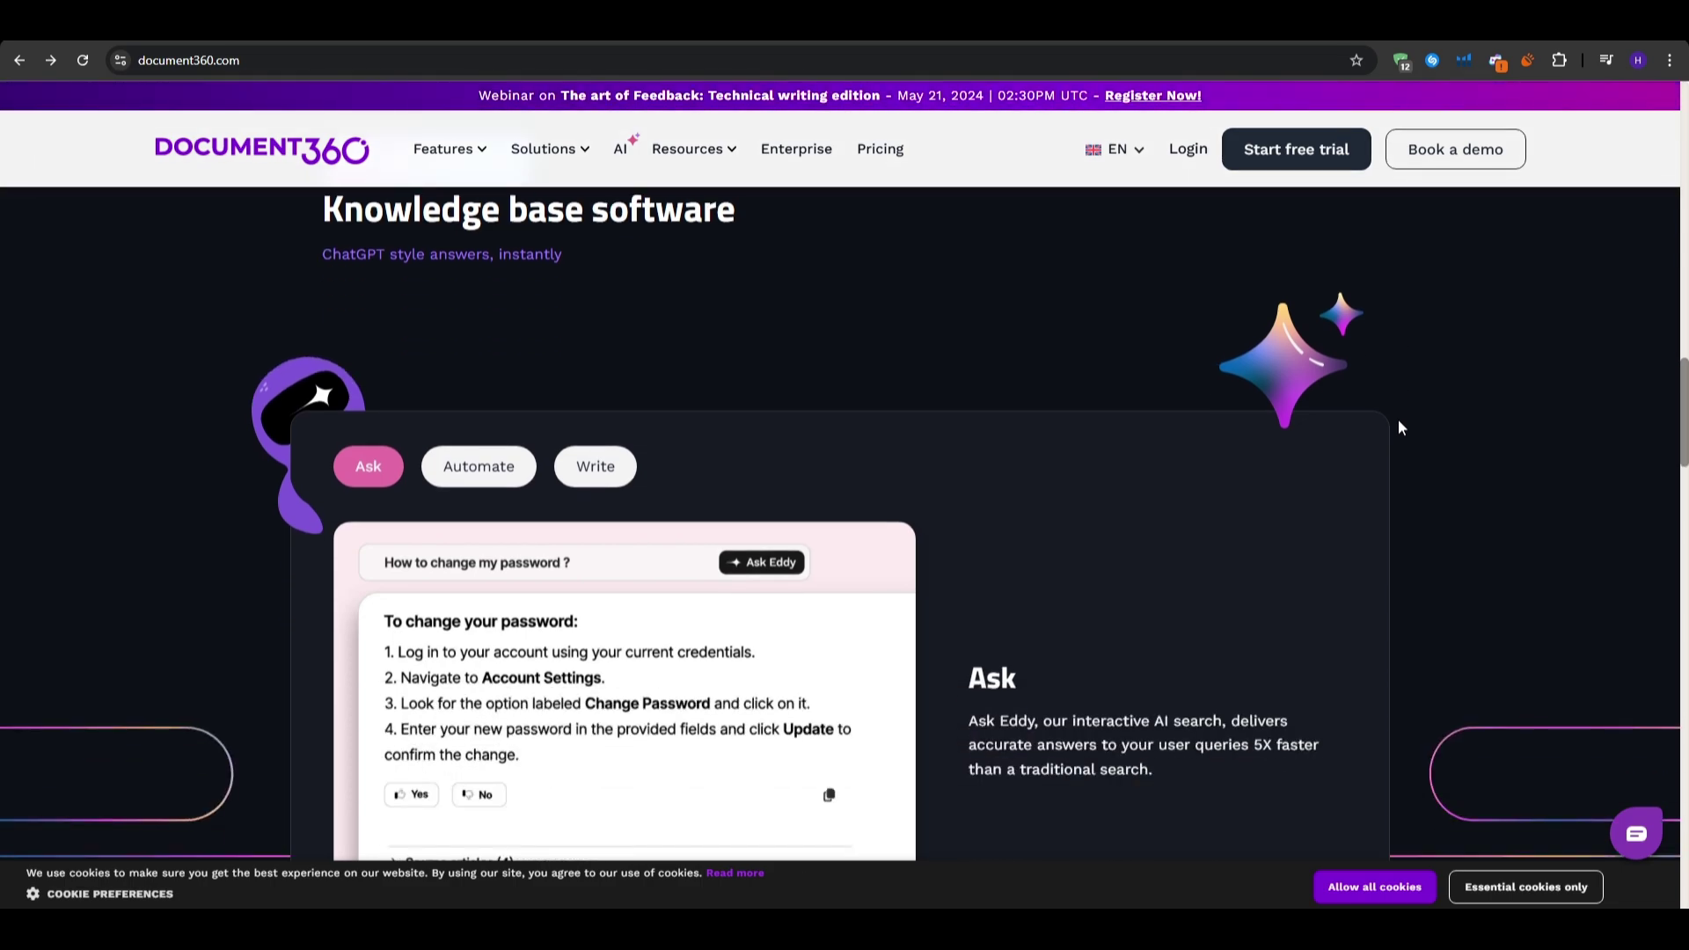
pyautogui.scroll(-5, 1398, 419)
pyautogui.scroll(-3, 1392, 410)
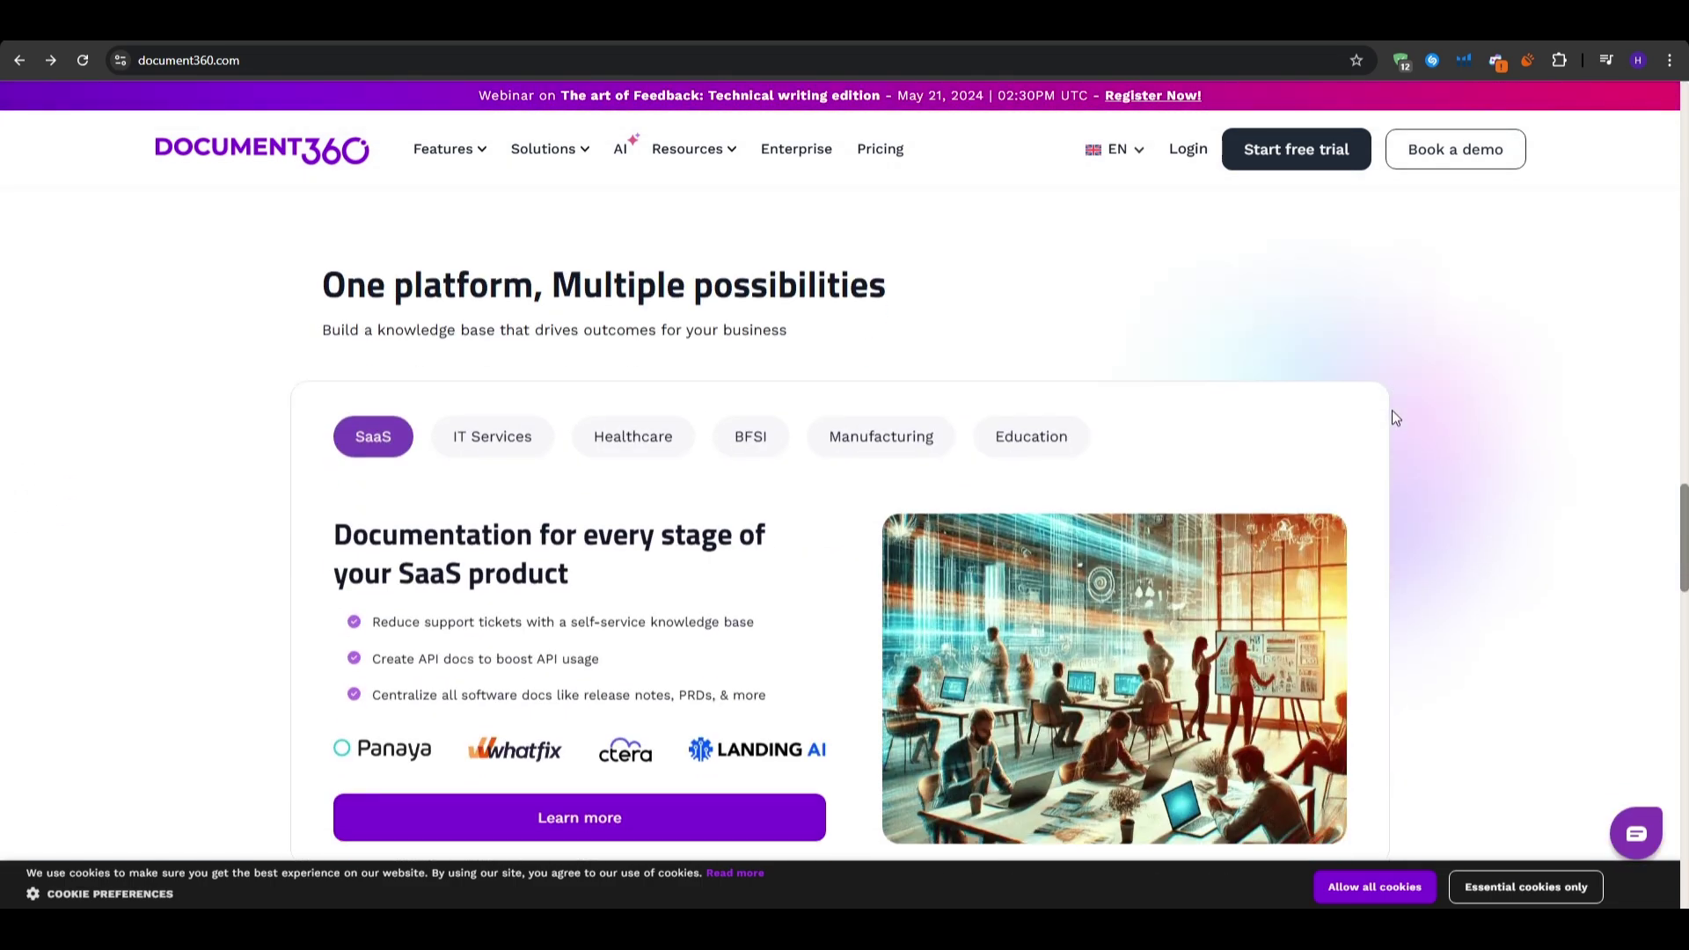
pyautogui.scroll(-2, 1392, 410)
pyautogui.scroll(2, 1392, 410)
pyautogui.scroll(-10, 1392, 410)
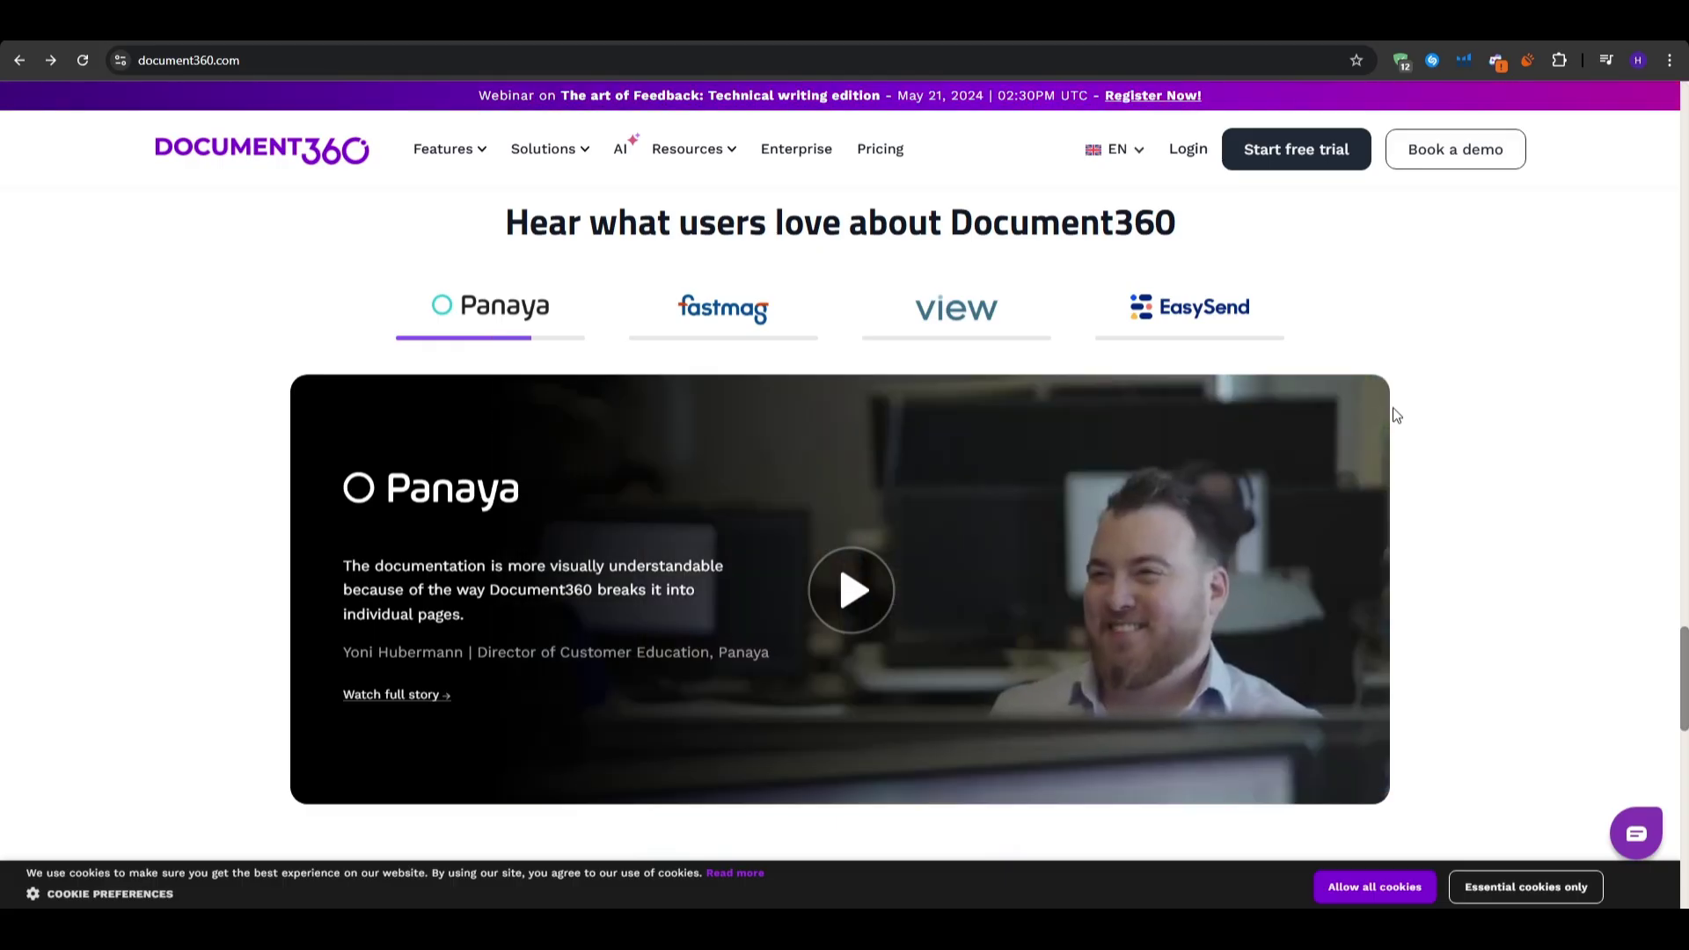
pyautogui.moveTo(475, 154)
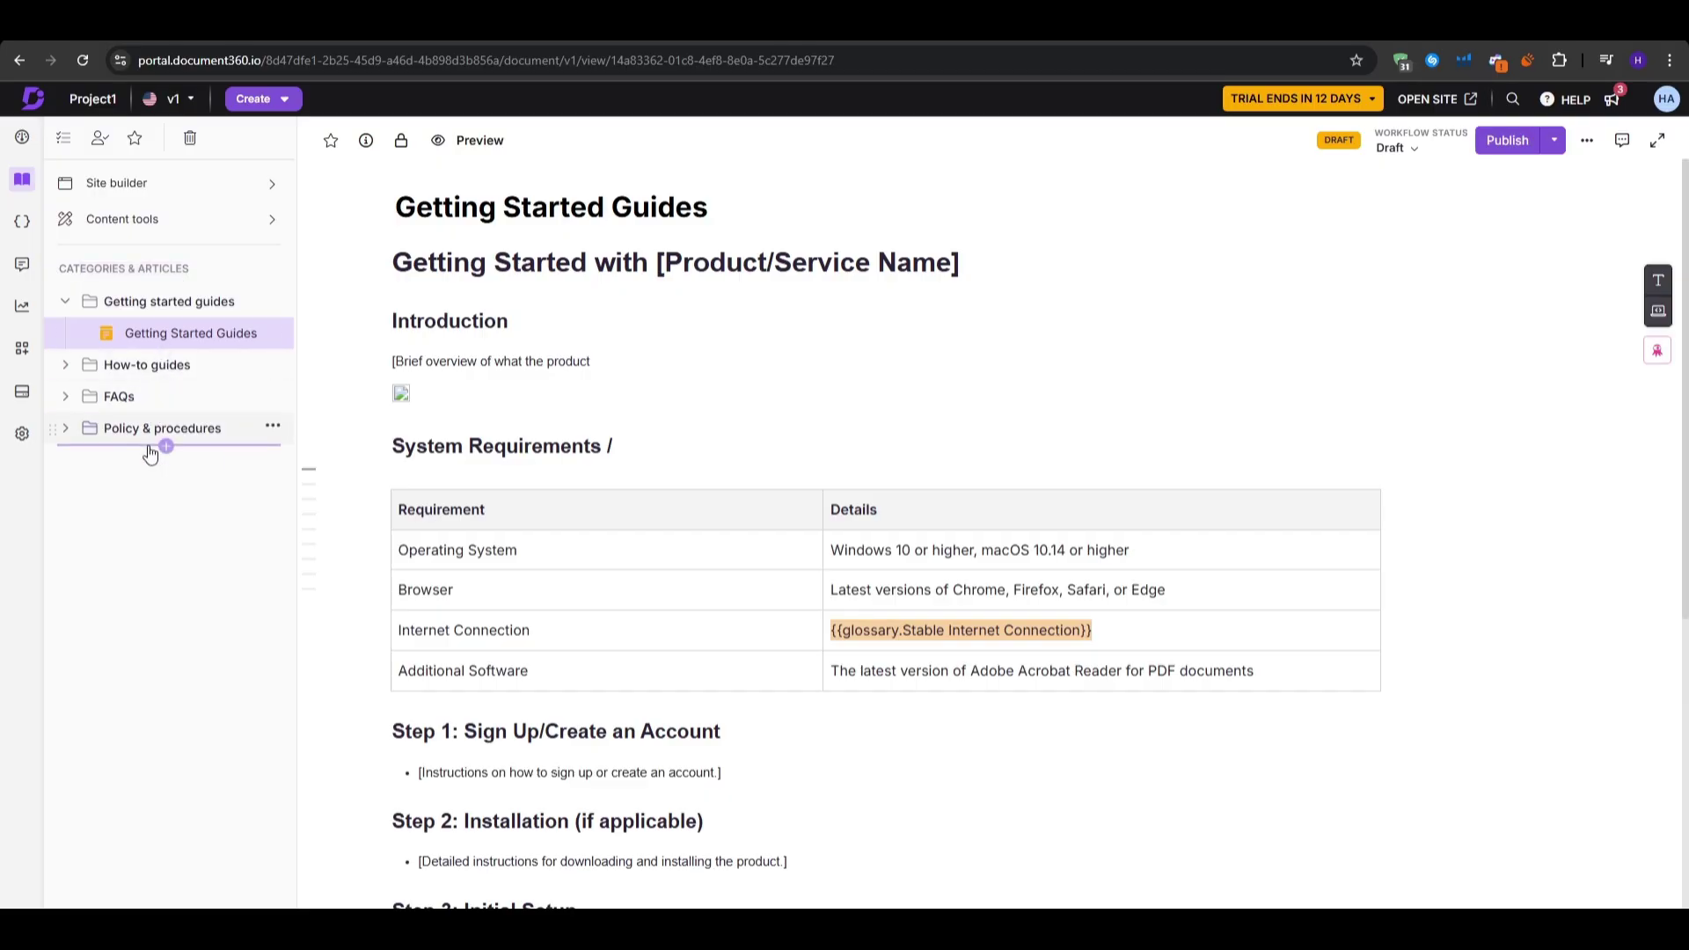
# Step: Expand the FAQs and How-to guides categories and glance at the Policy & Procedures actions
pyautogui.moveTo(158, 431); pyautogui.dragTo(158, 528)
pyautogui.click(66, 396)
pyautogui.click(65, 365)
pyautogui.click(273, 522)
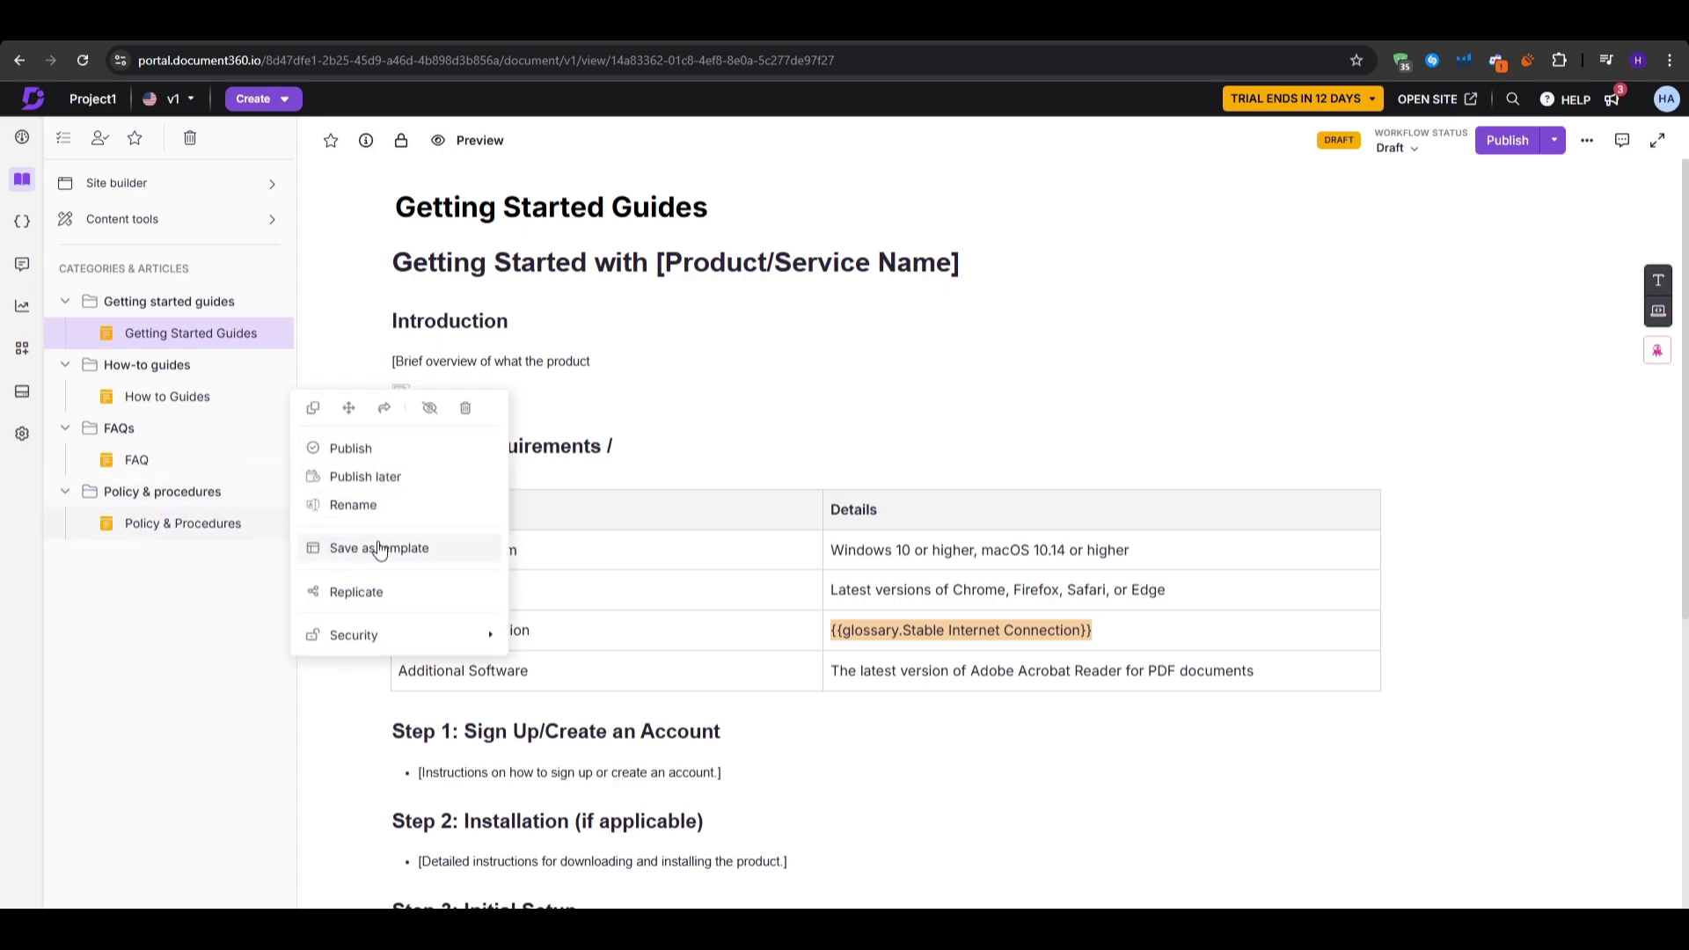
pyautogui.click(211, 630)
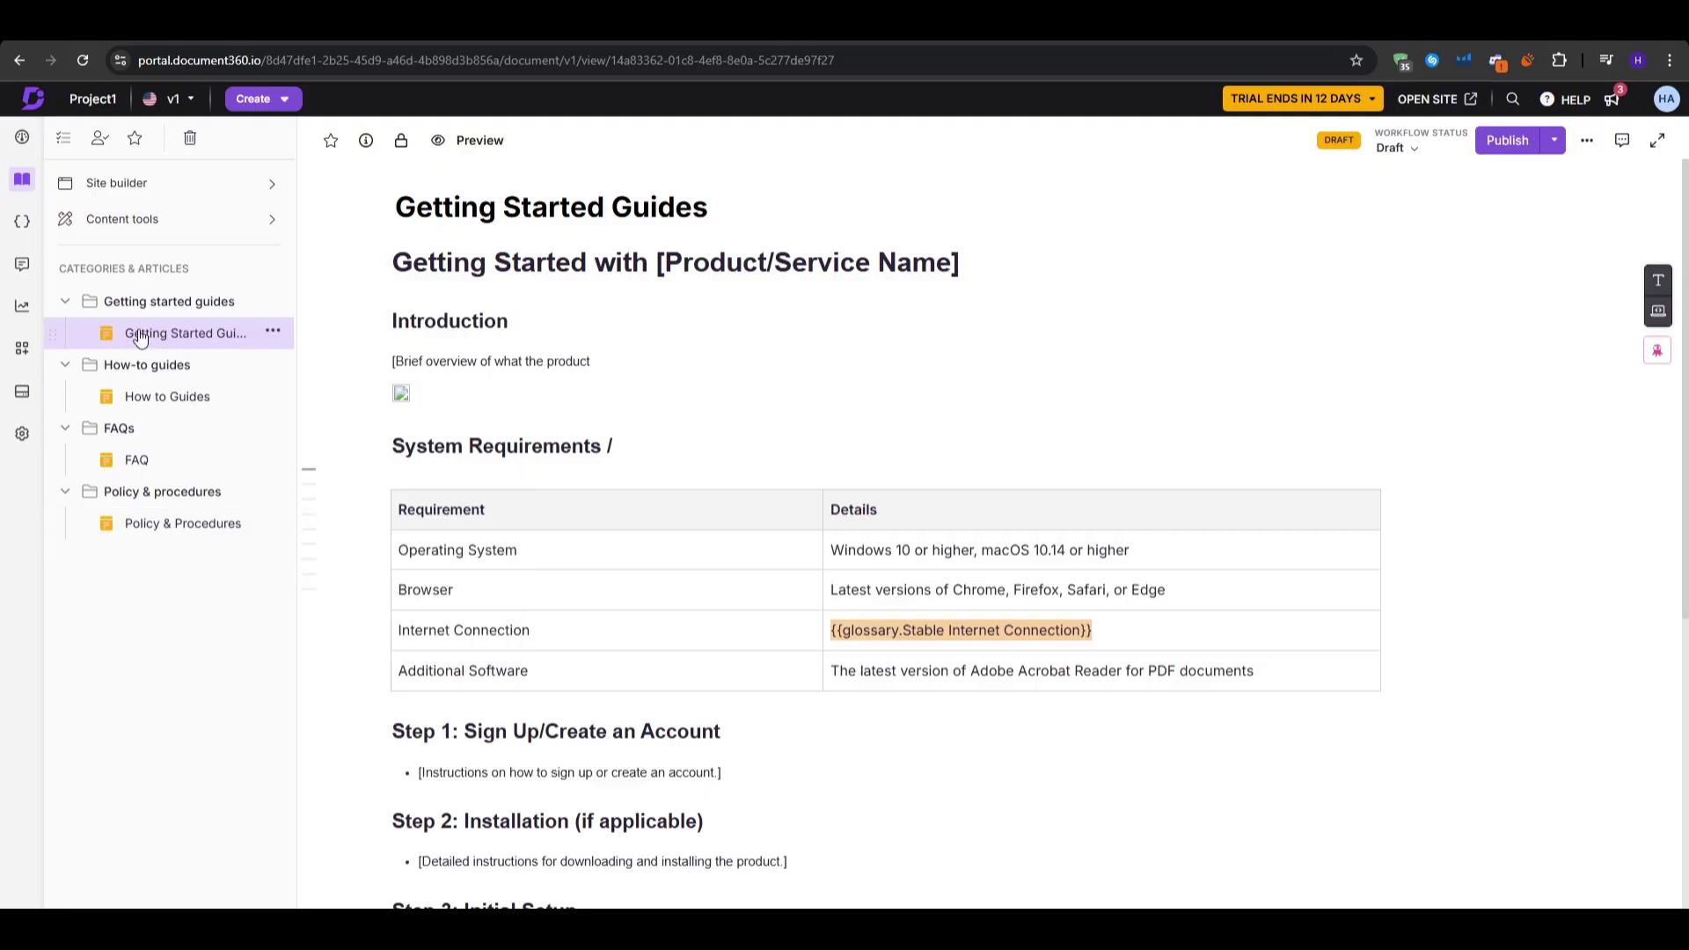
# Step: Open the How to Guides article, then switch to the FAQ article
pyautogui.moveTo(139, 335); pyautogui.dragTo(183, 366)
pyautogui.click(184, 366)
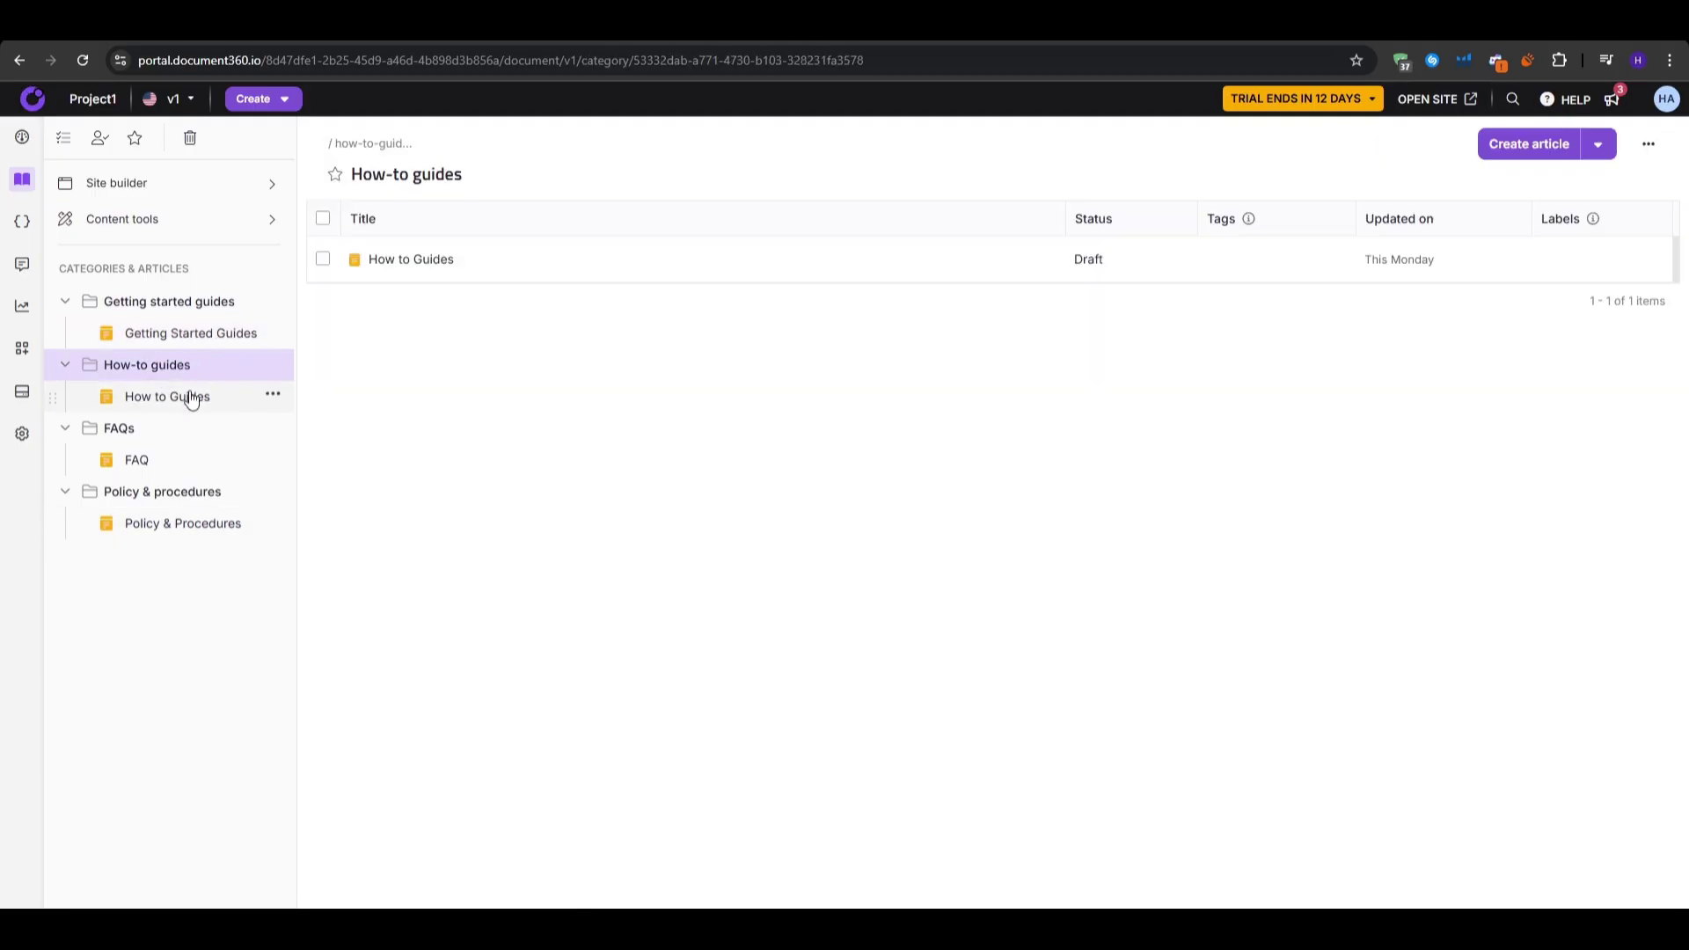
pyautogui.click(192, 398)
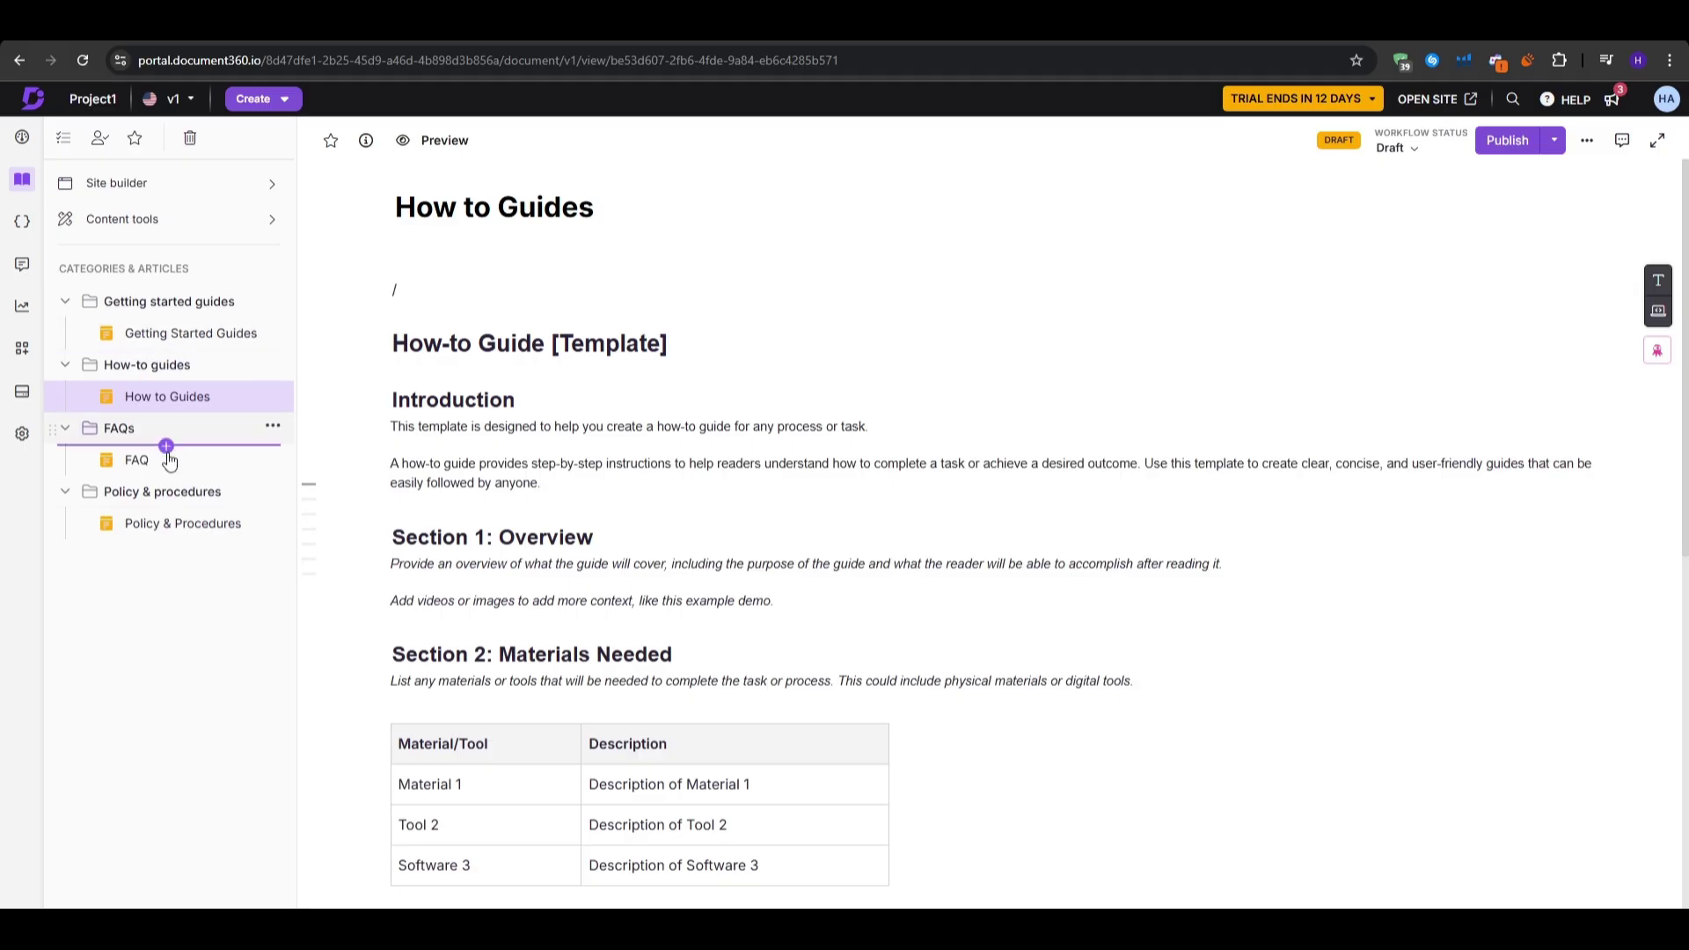
pyautogui.rightClick(169, 396)
pyautogui.click(178, 467)
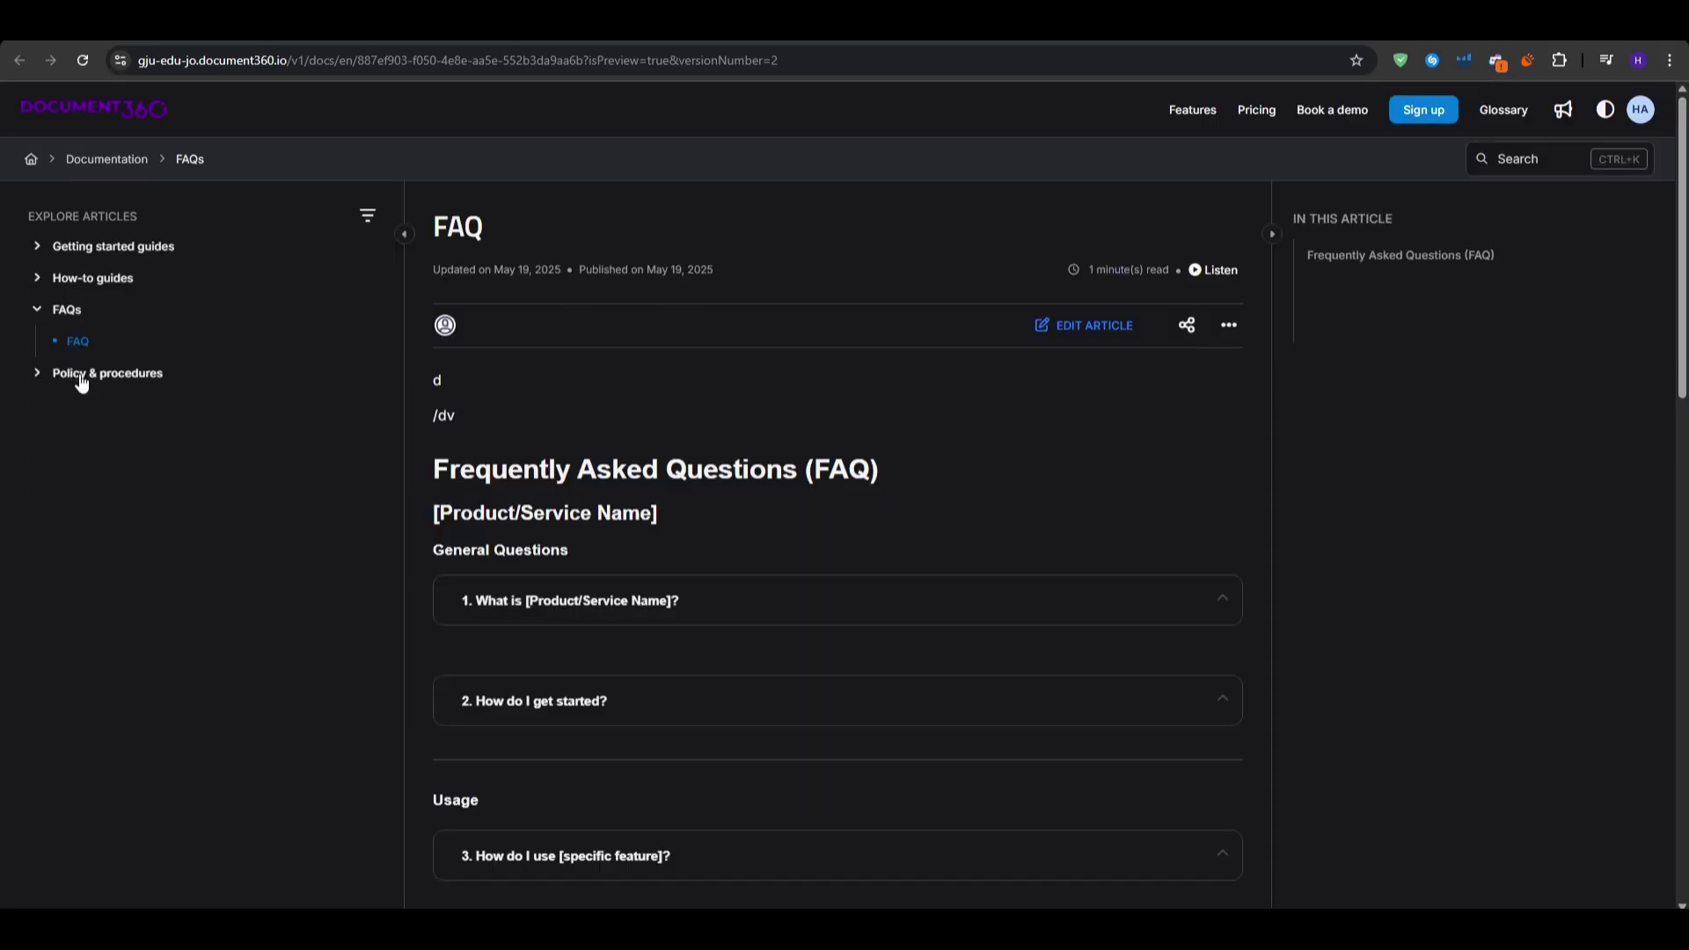
# Step: Scroll the FAQ preview, then close it to return to the editor
pyautogui.scroll(-8, 1183, 399)
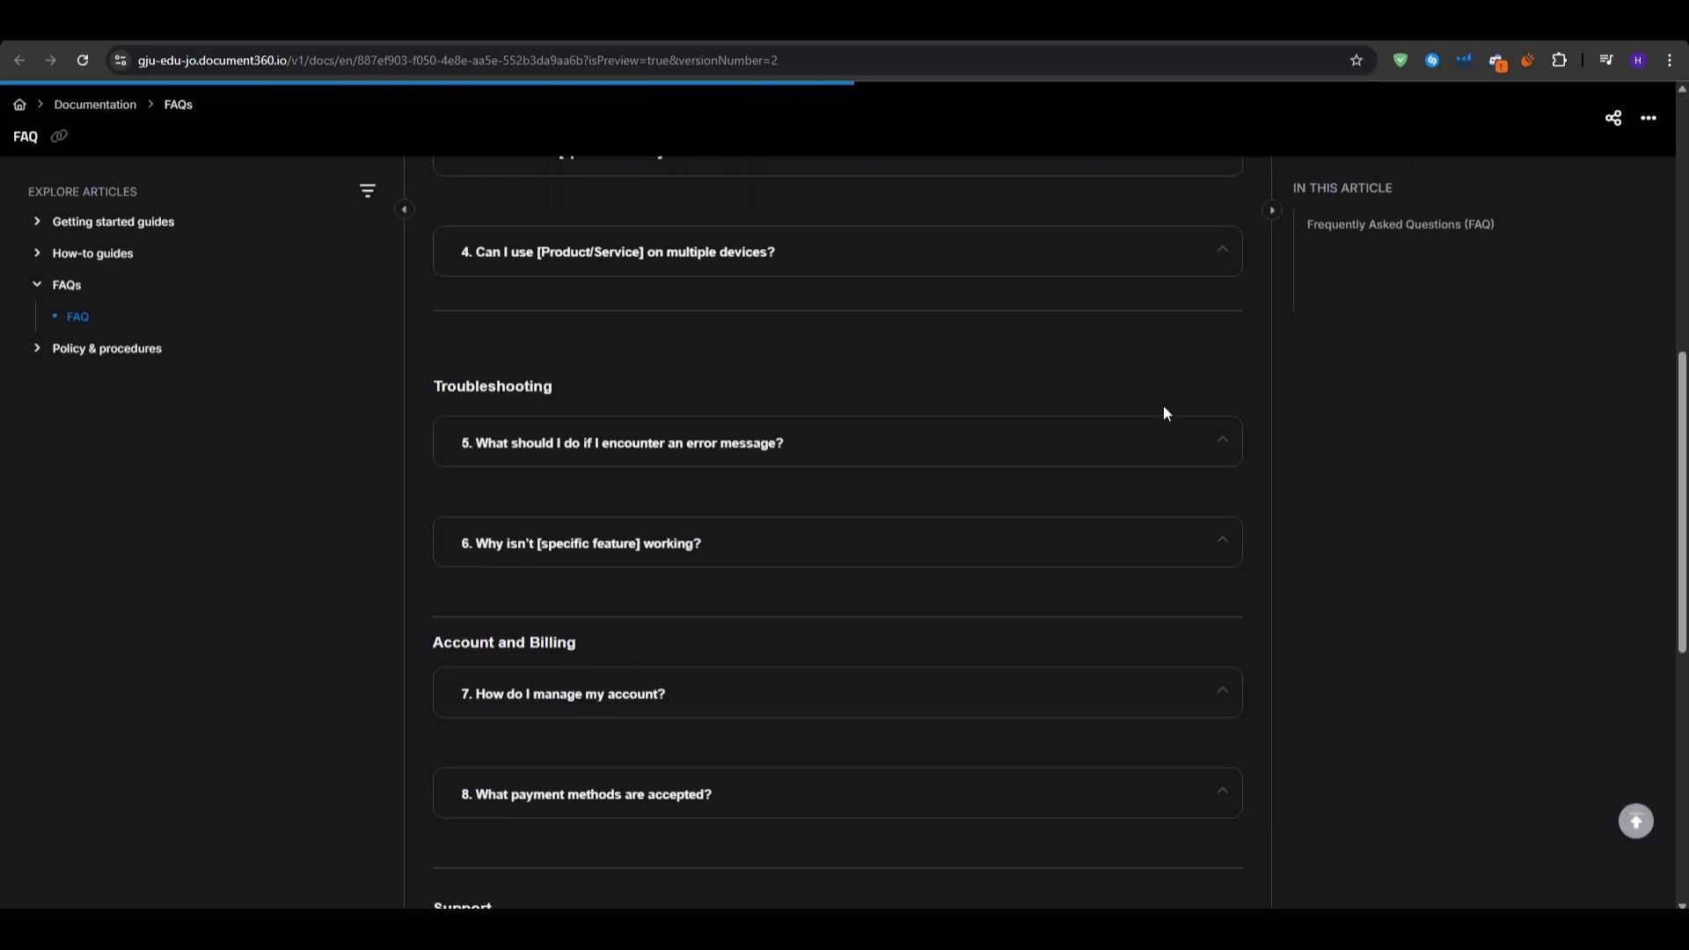
pyautogui.scroll(8, 1166, 414)
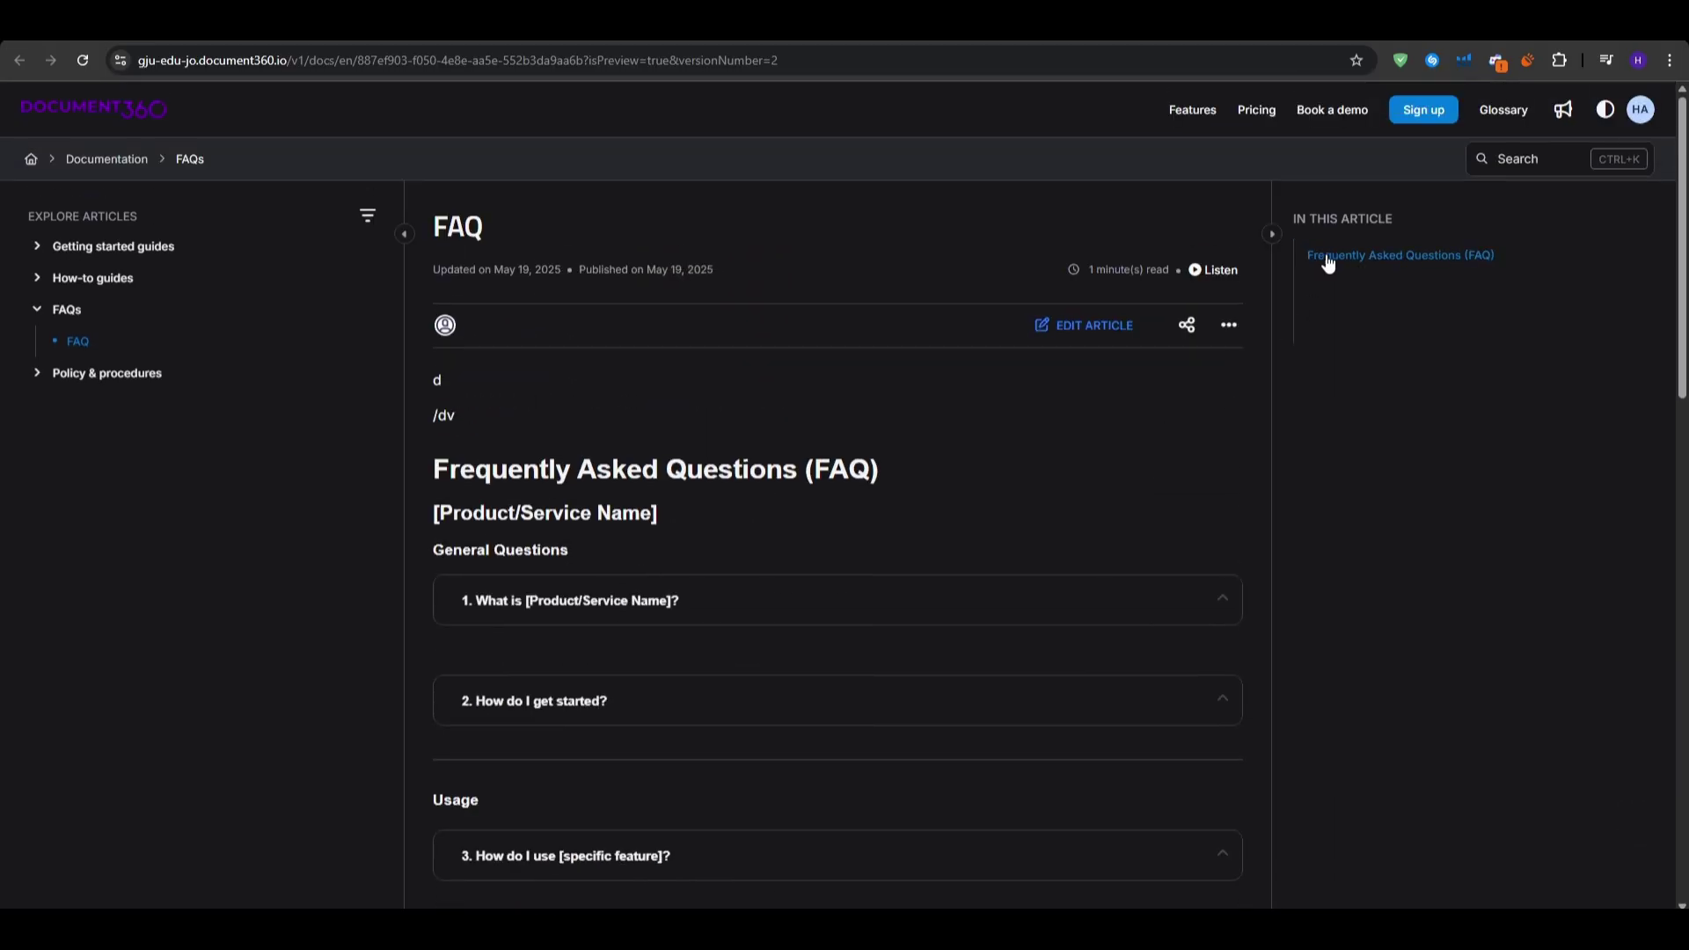
pyautogui.hotkey('ctrl', 'w')
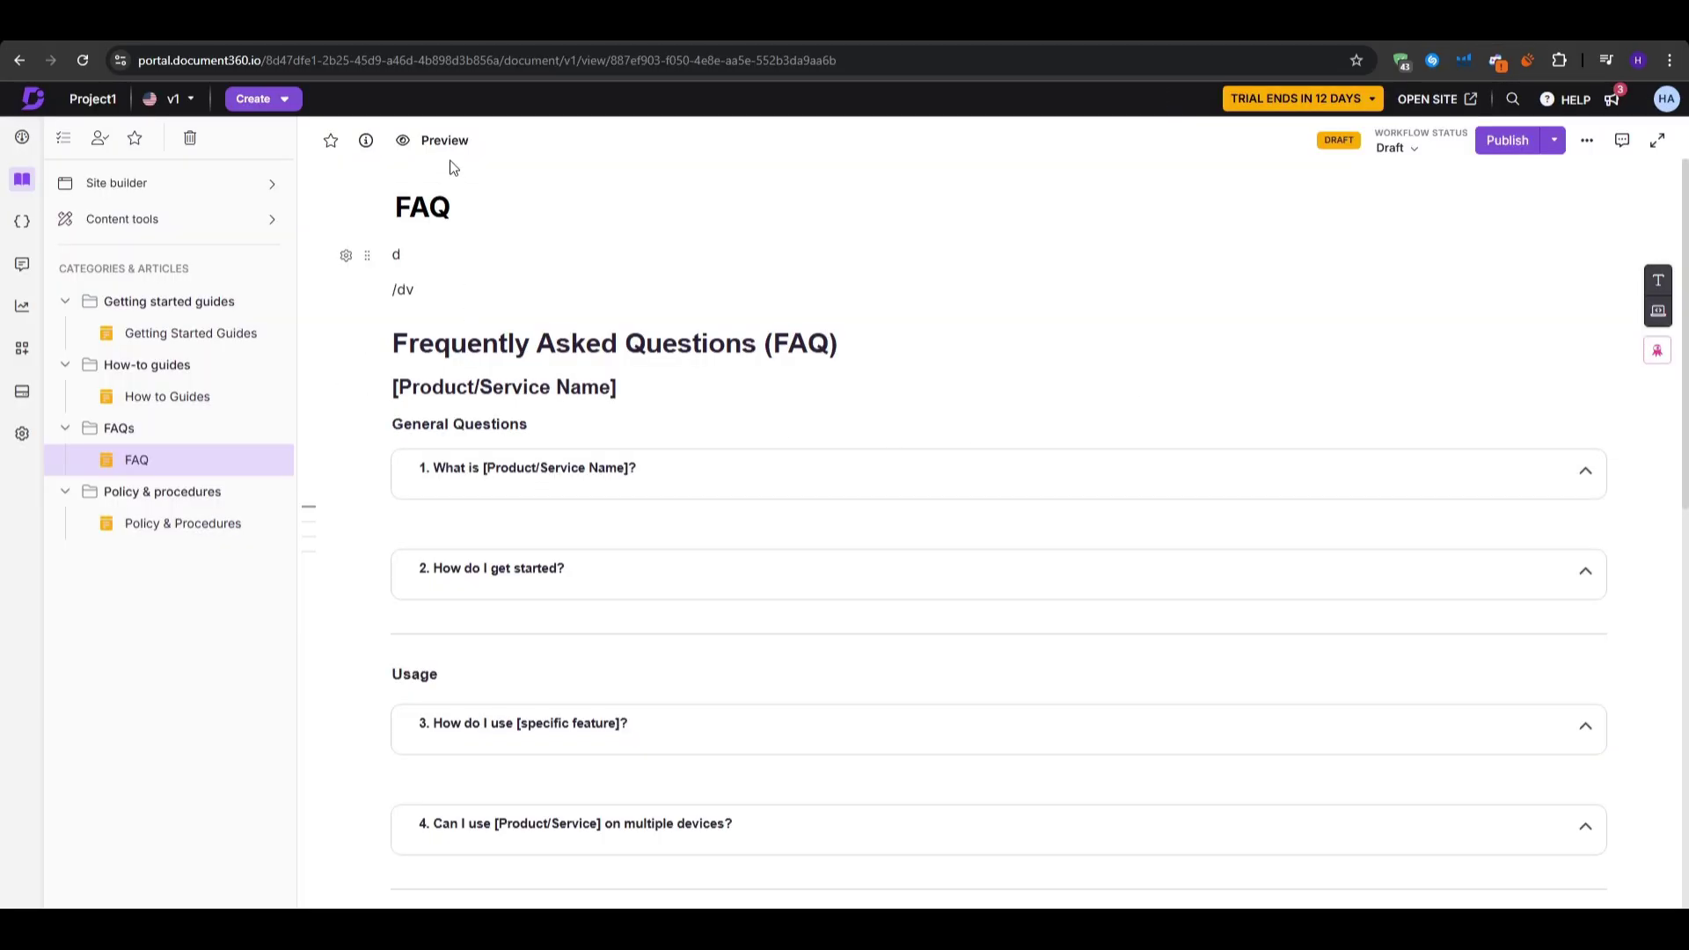
# Step: Place the caret in the FAQ title, then show block options for the 'd' line
pyautogui.click(615, 200)
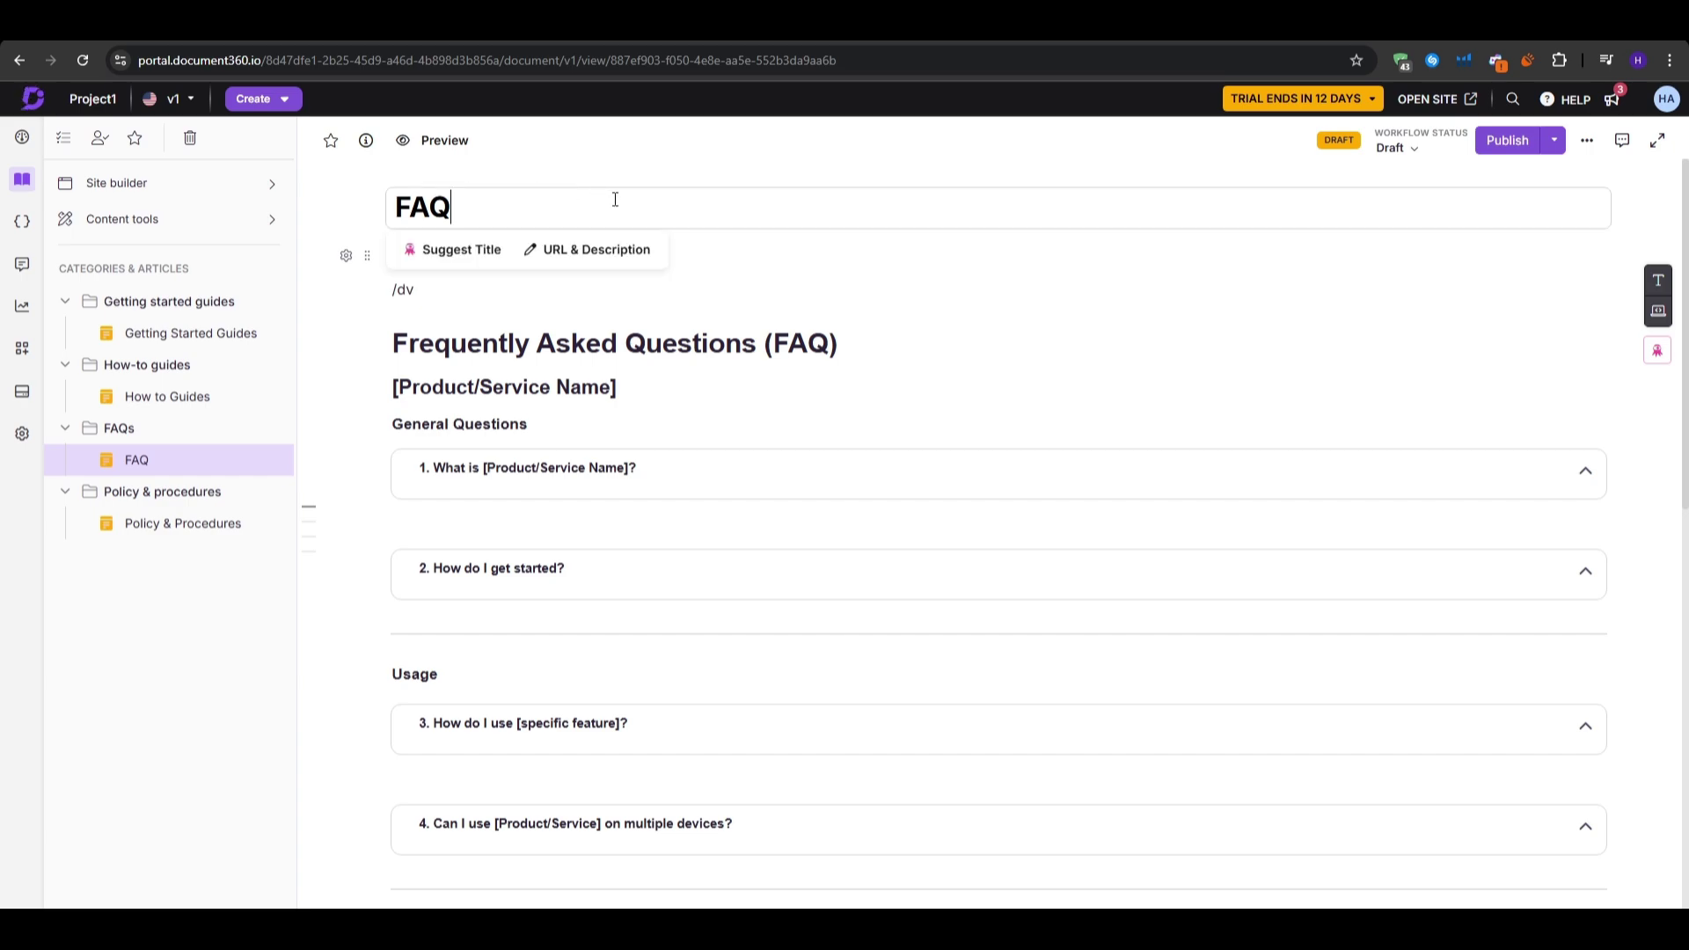
pyautogui.click(390, 224)
pyautogui.click(386, 247)
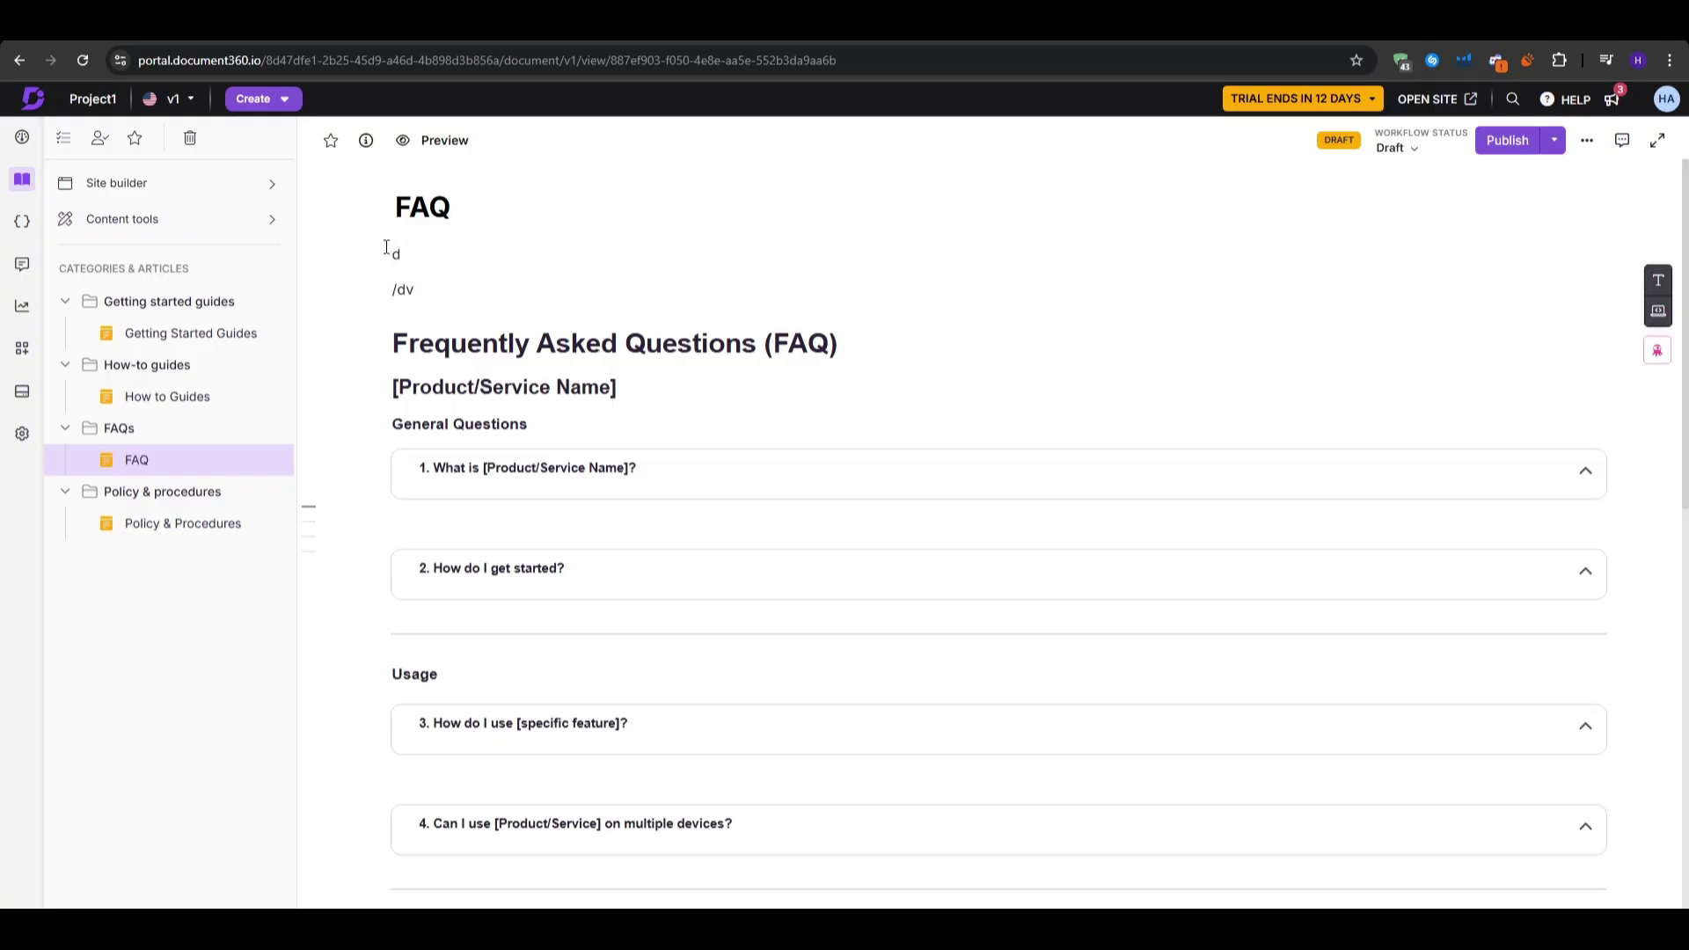
pyautogui.click(349, 258)
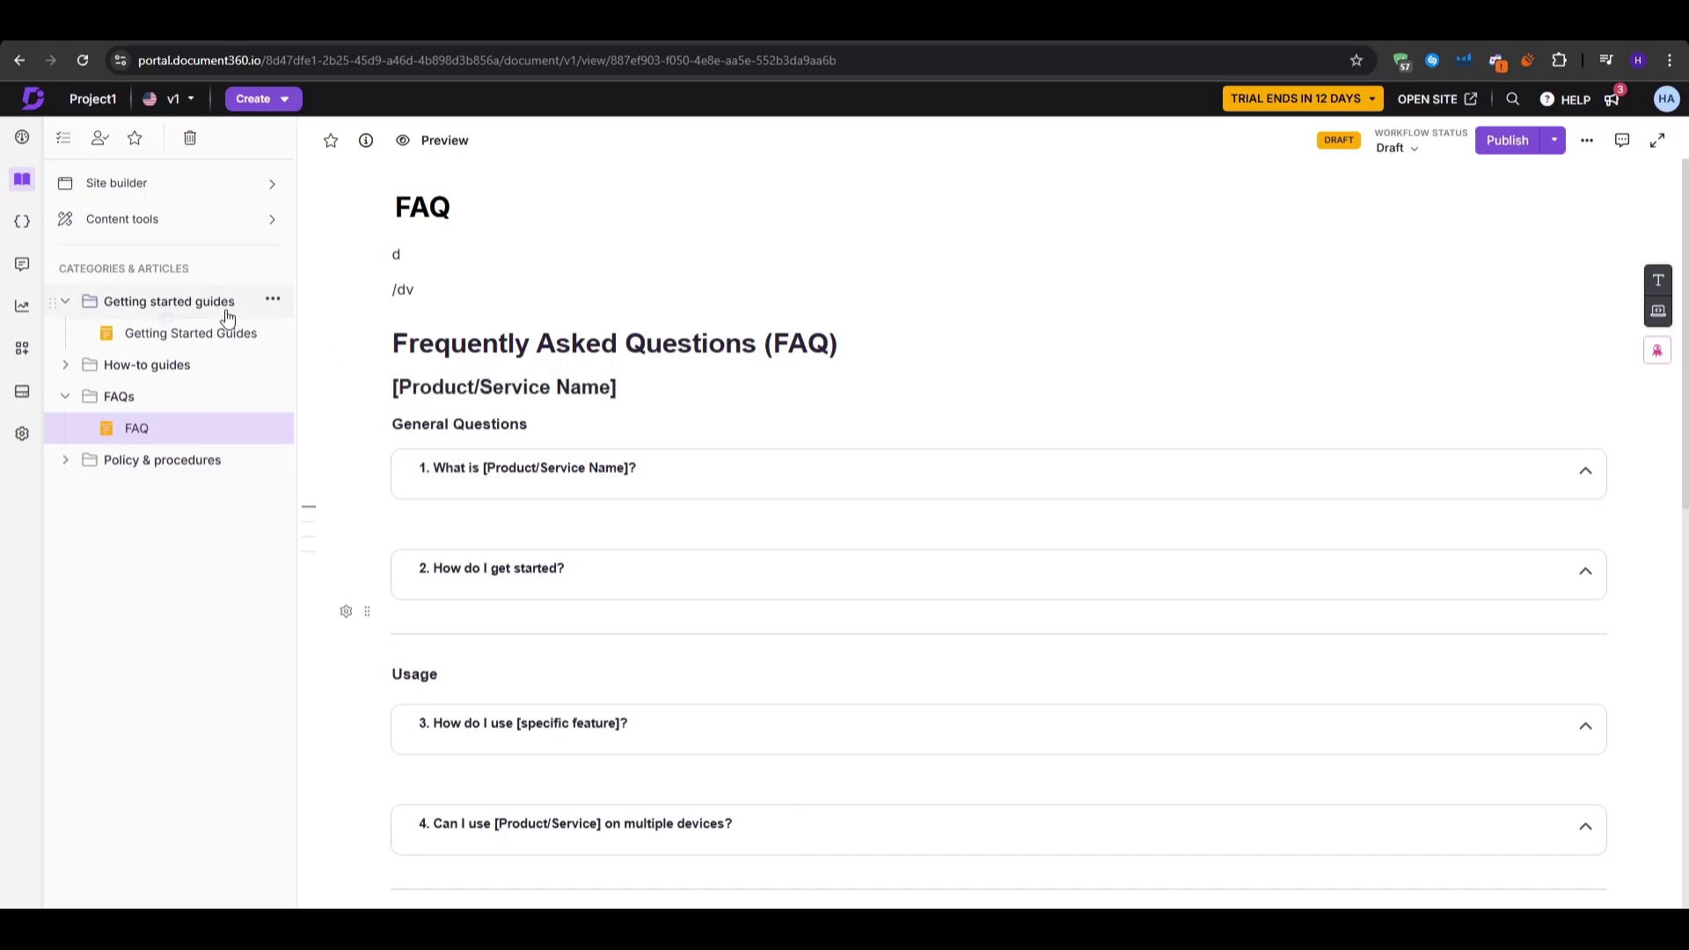
# Step: In Content tools' Workflow designer, review the Draft, In review and Published statuses and start a new status
pyautogui.click(141, 220)
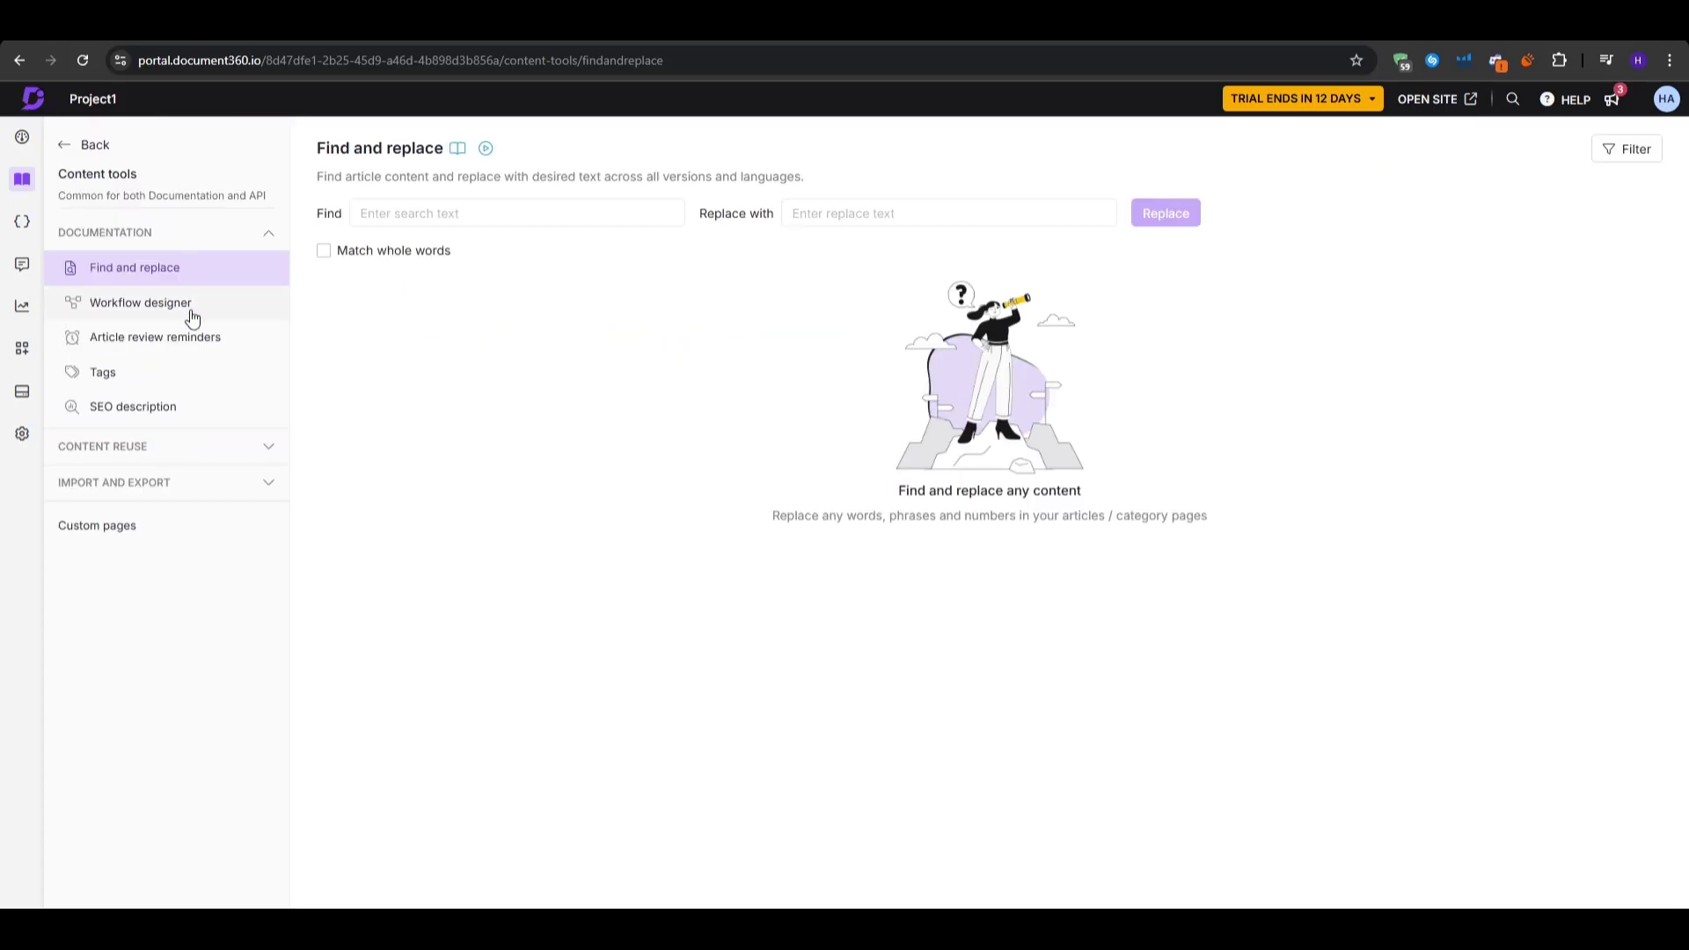
pyautogui.click(192, 318)
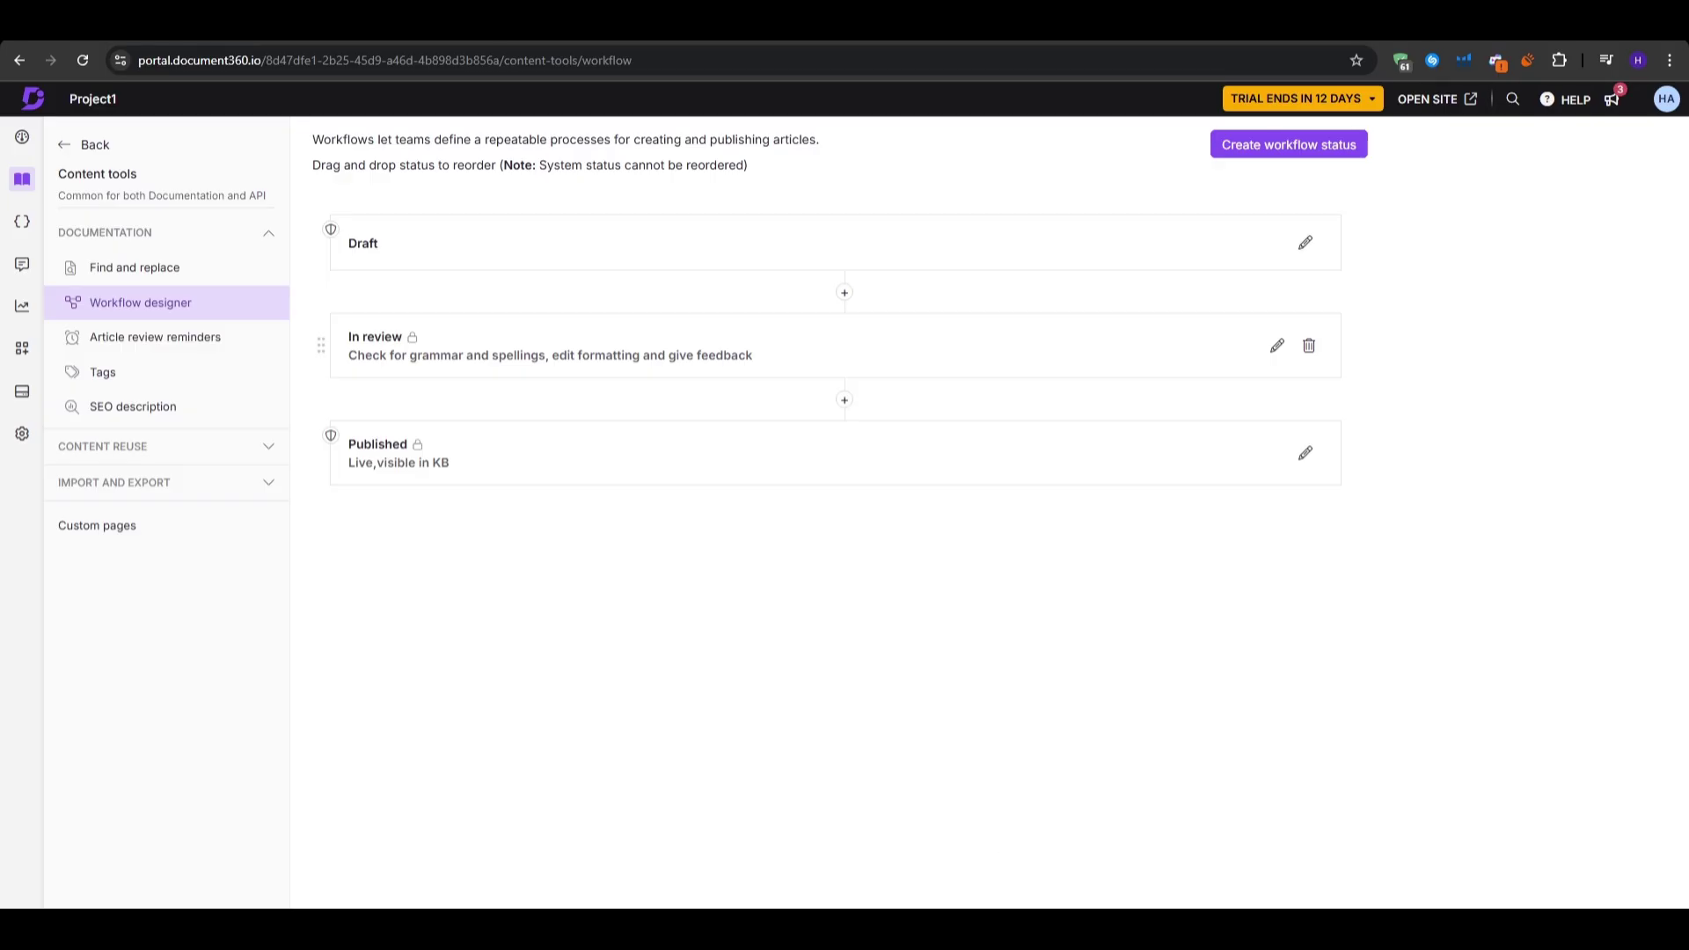
pyautogui.tripleClick(439, 472)
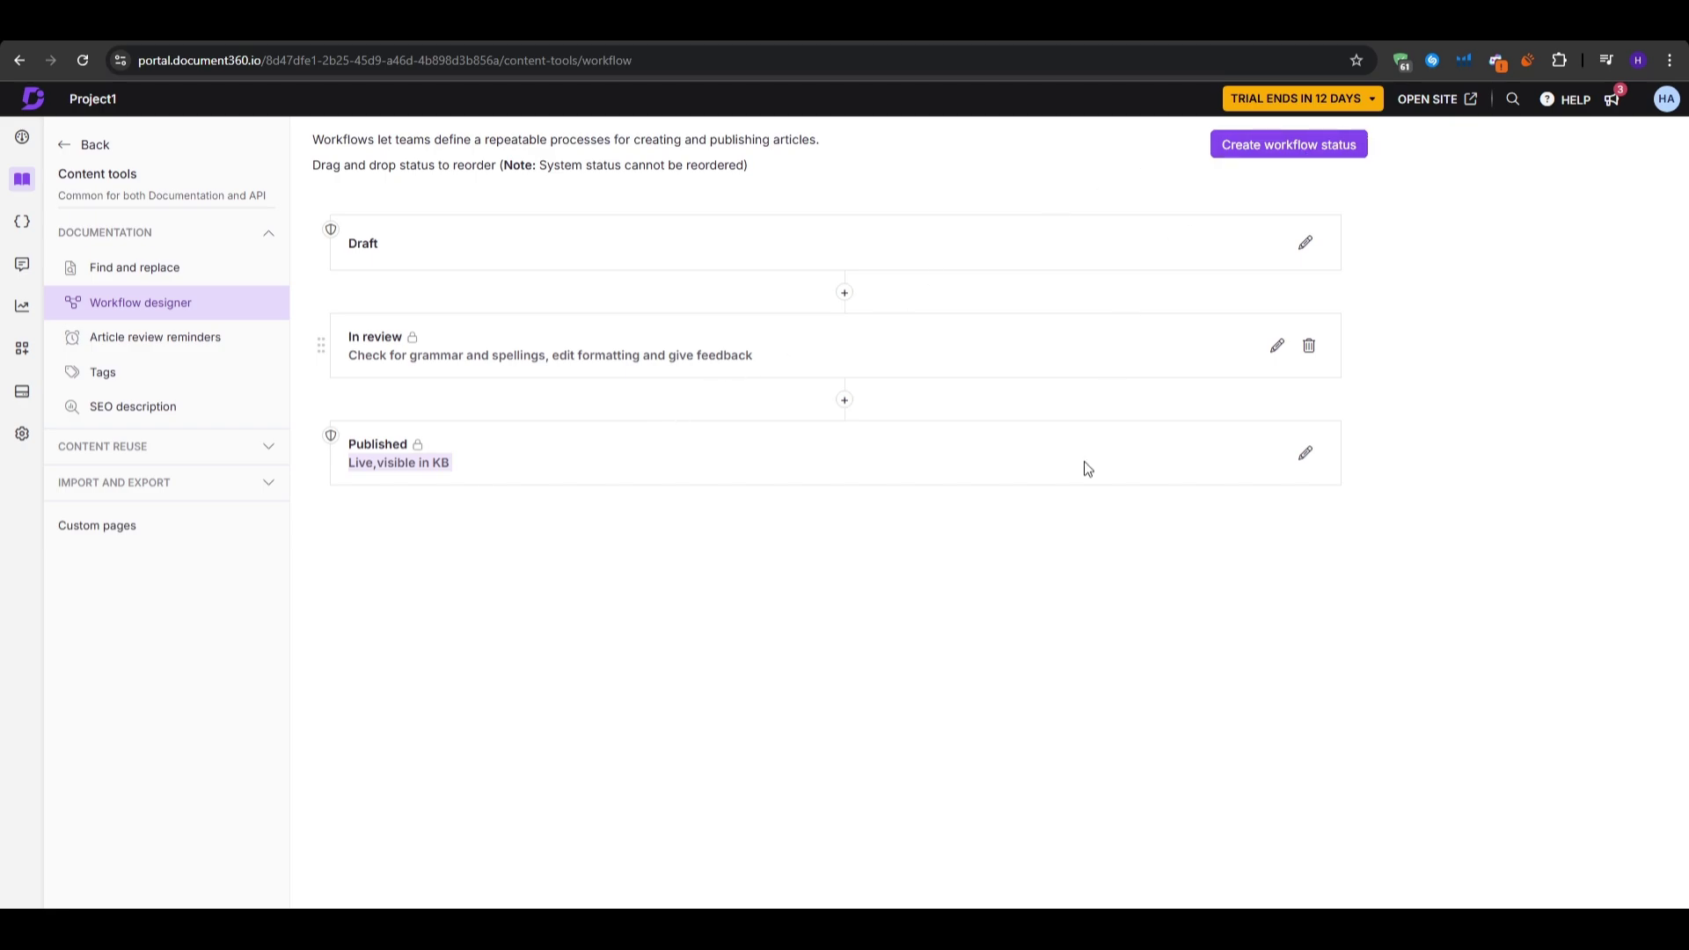
pyautogui.click(844, 293)
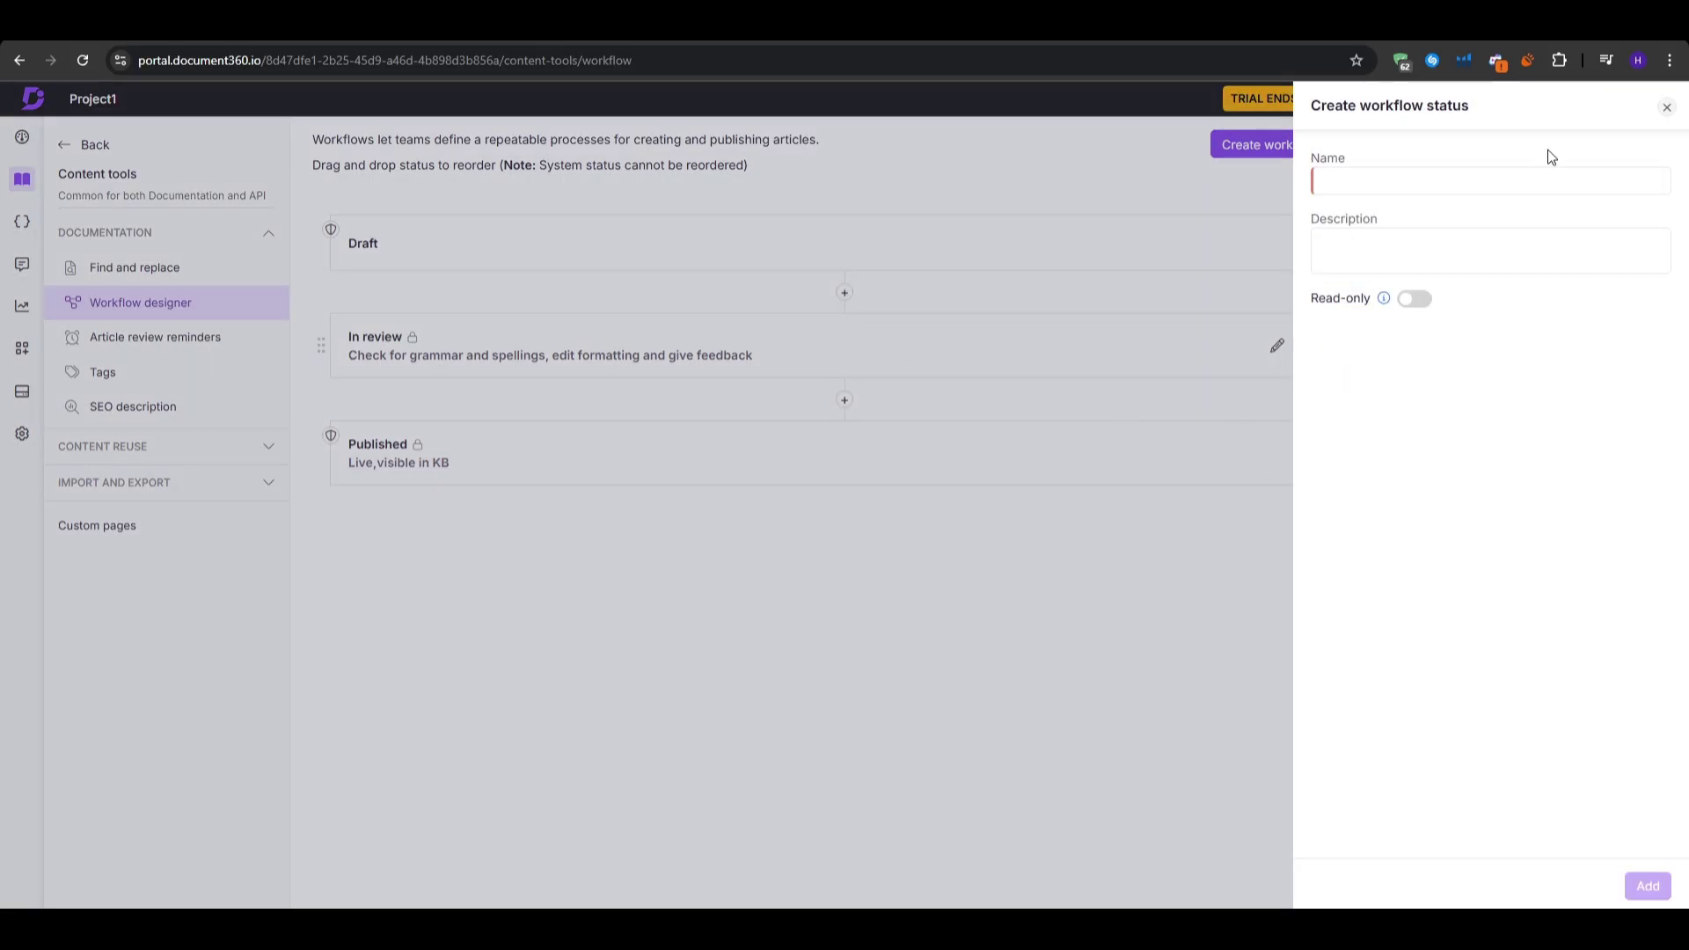
# Step: Close the Create workflow status panel without adding a status
pyautogui.click(1667, 107)
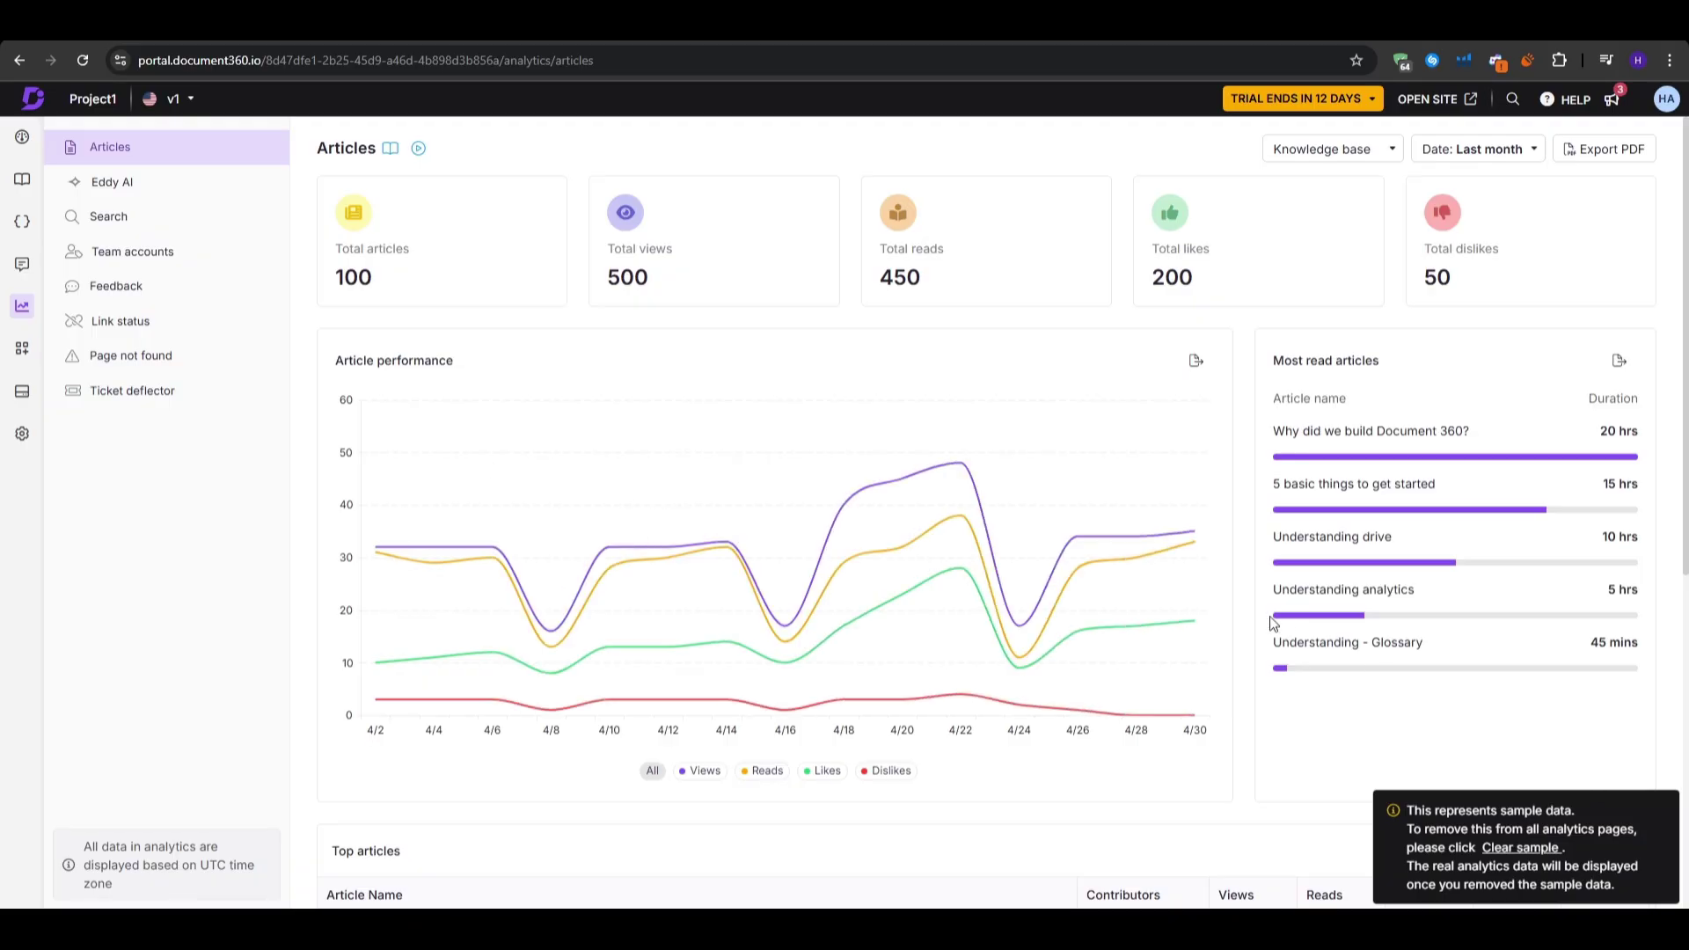
# Step: Look over the Articles analytics page, then go to the Dashboard's My contribution view
pyautogui.scroll(-6, 1252, 611)
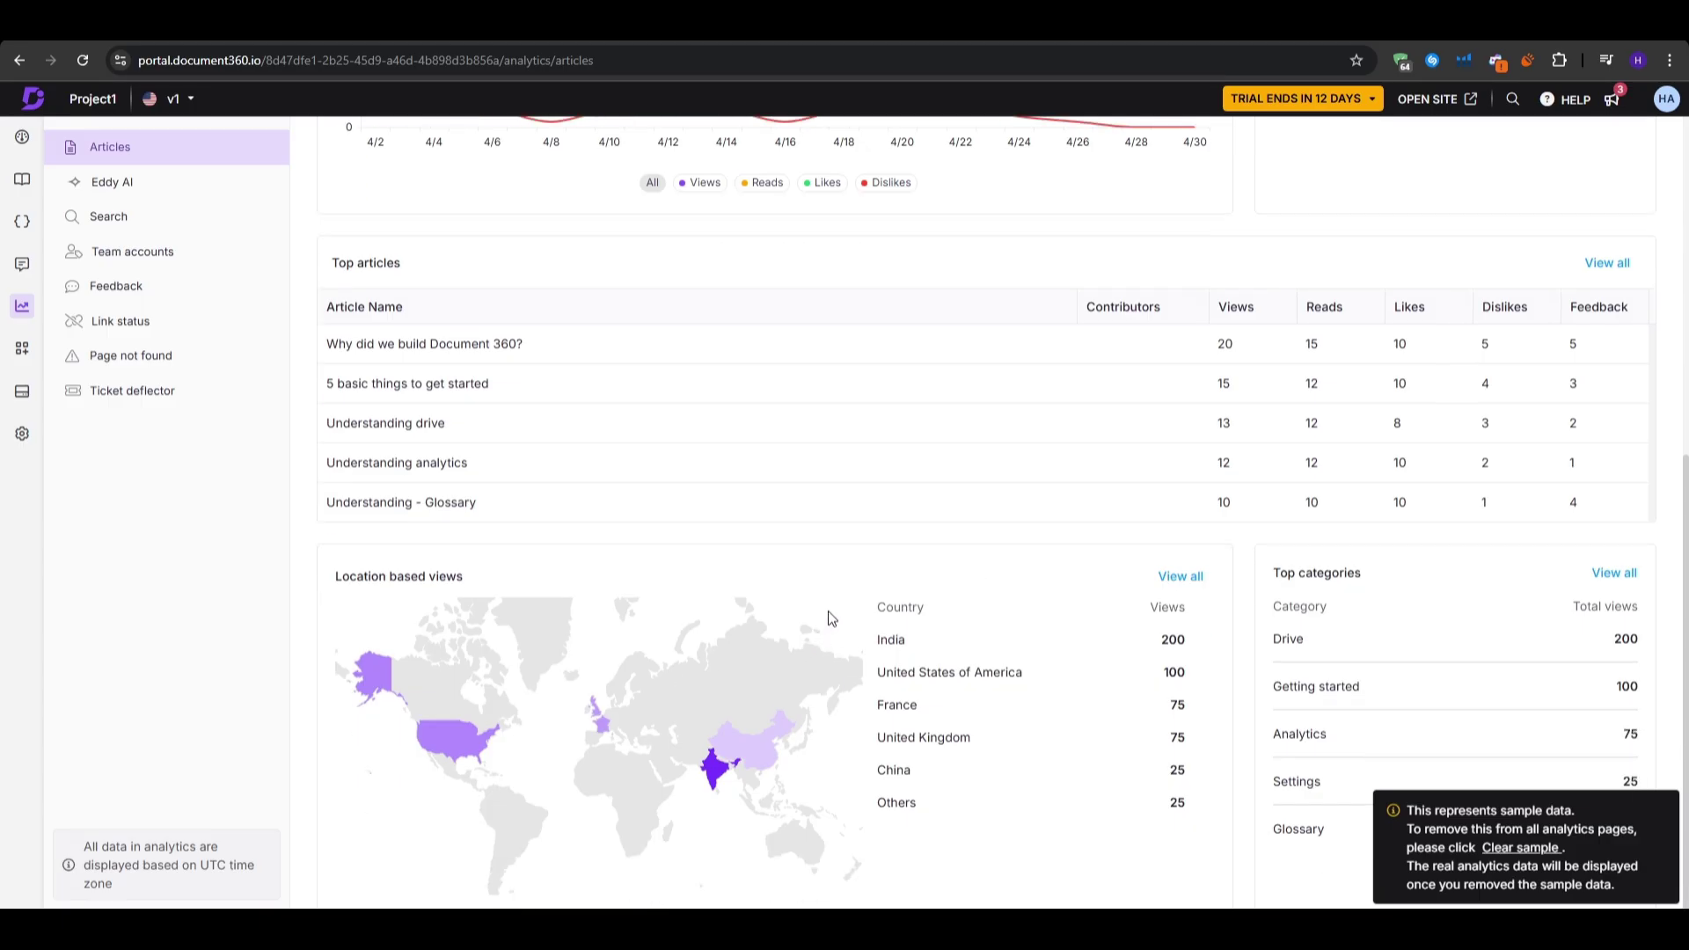
pyautogui.scroll(6, 842, 593)
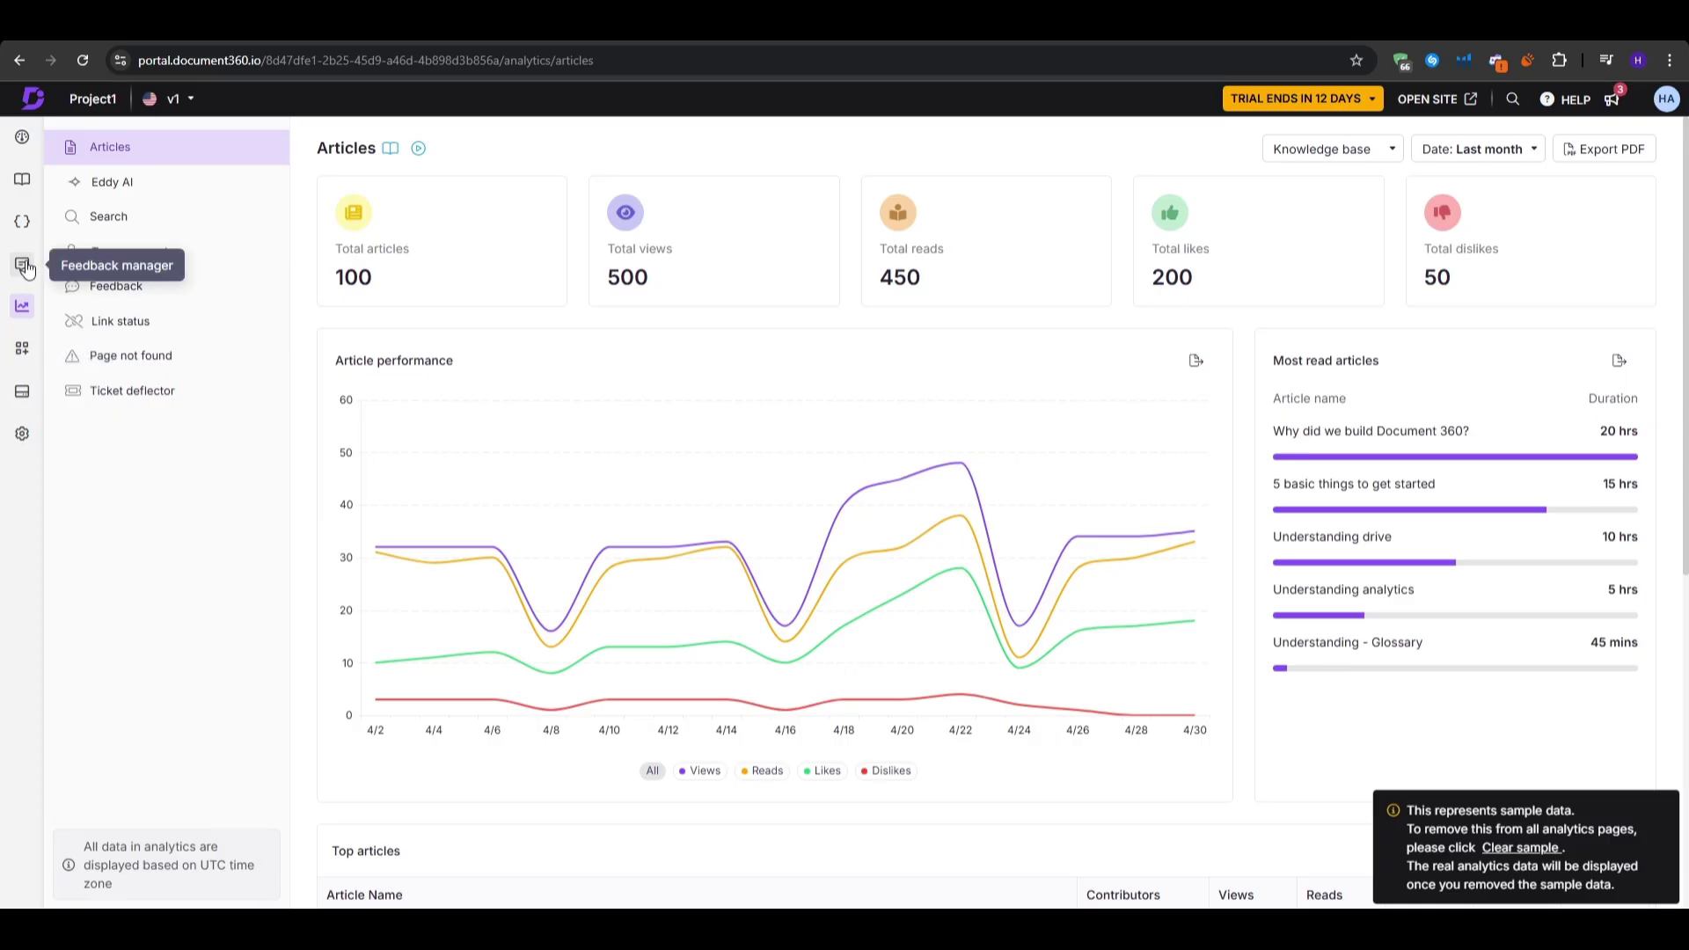
pyautogui.moveTo(22, 247)
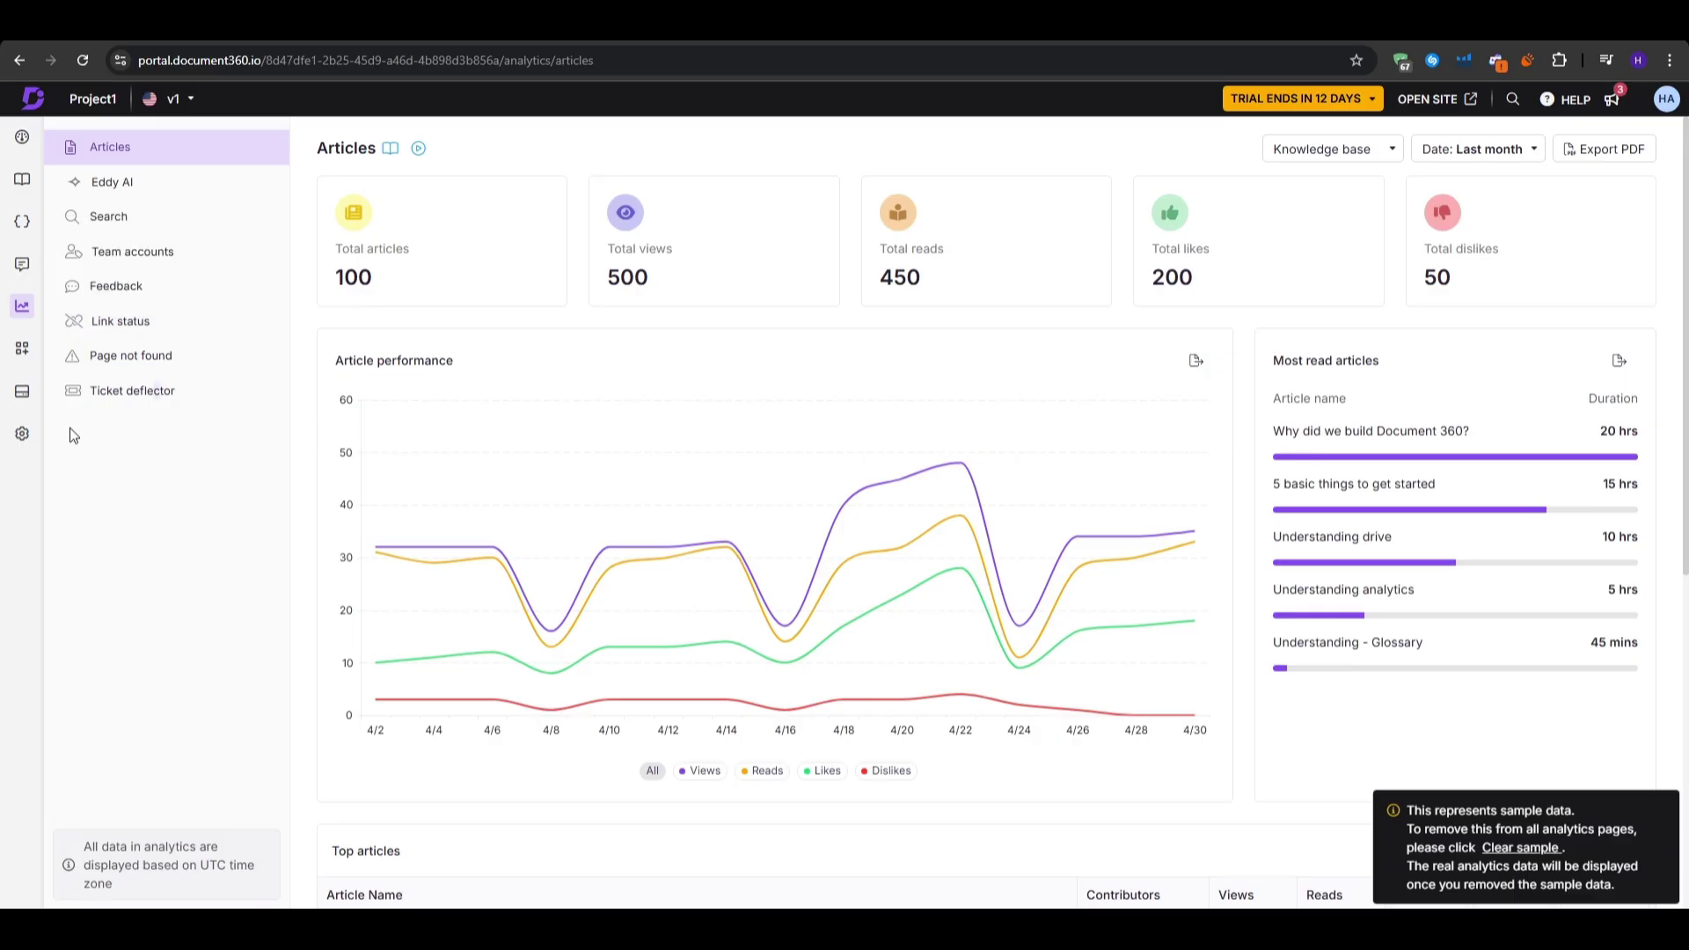
pyautogui.click(23, 392)
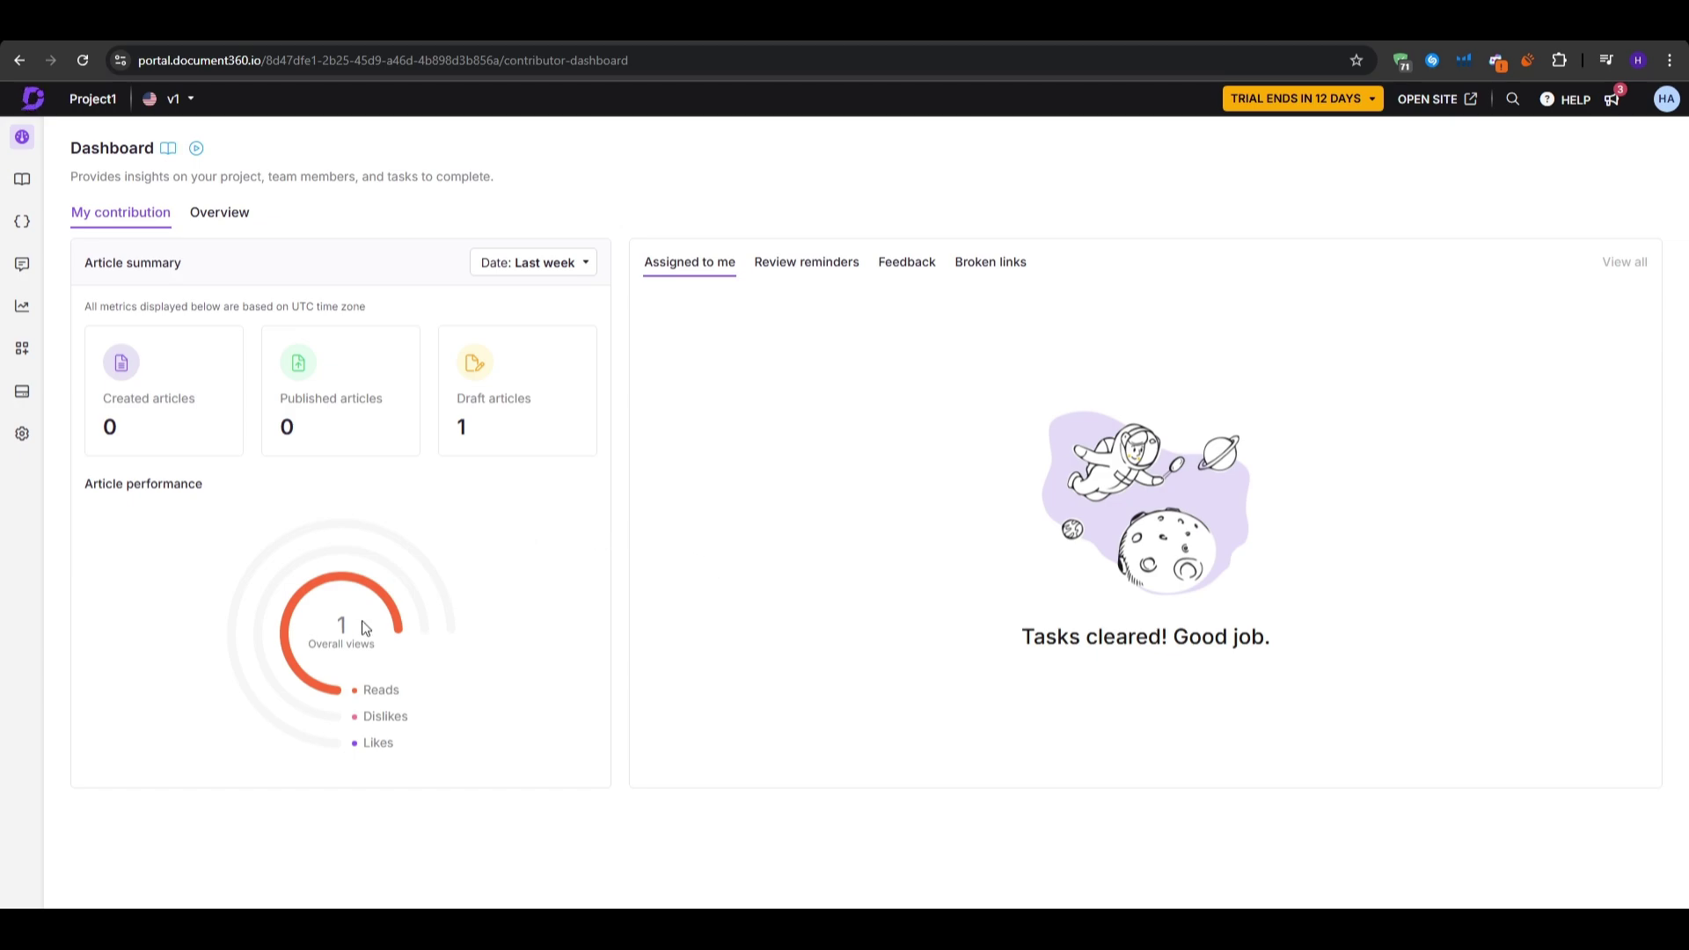
# Step: Check the Eddy AI search feedback, return to the Dashboard, then switch to the document360.com tab
pyautogui.doubleClick(349, 643)
pyautogui.click(587, 635)
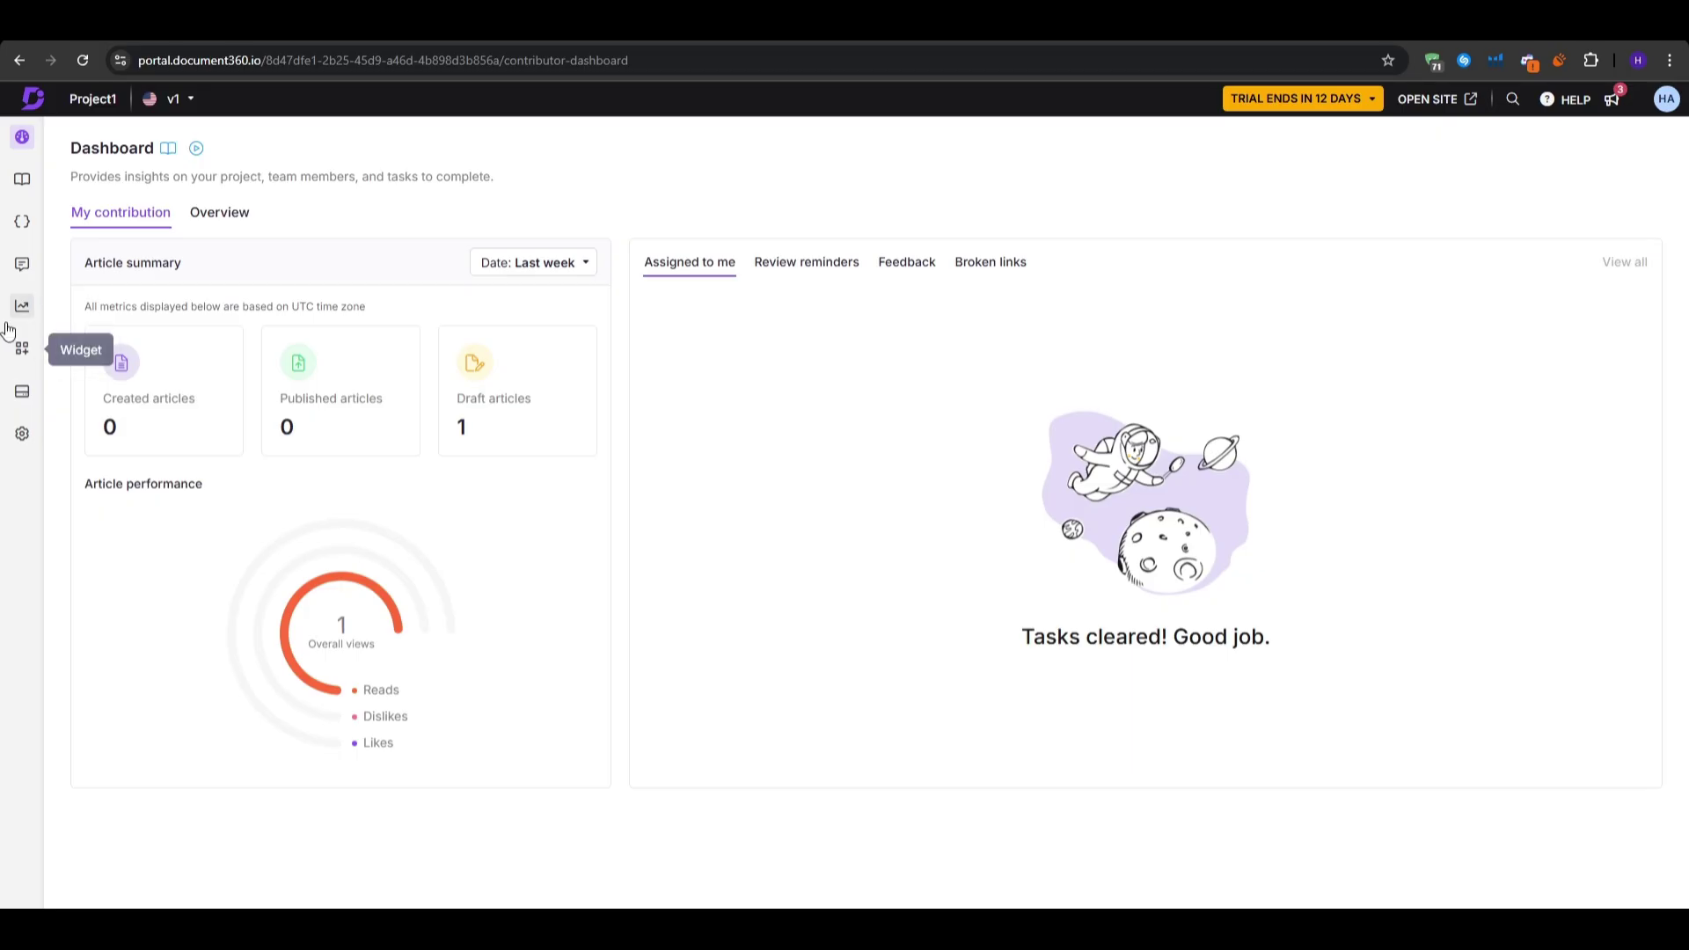
pyautogui.click(22, 264)
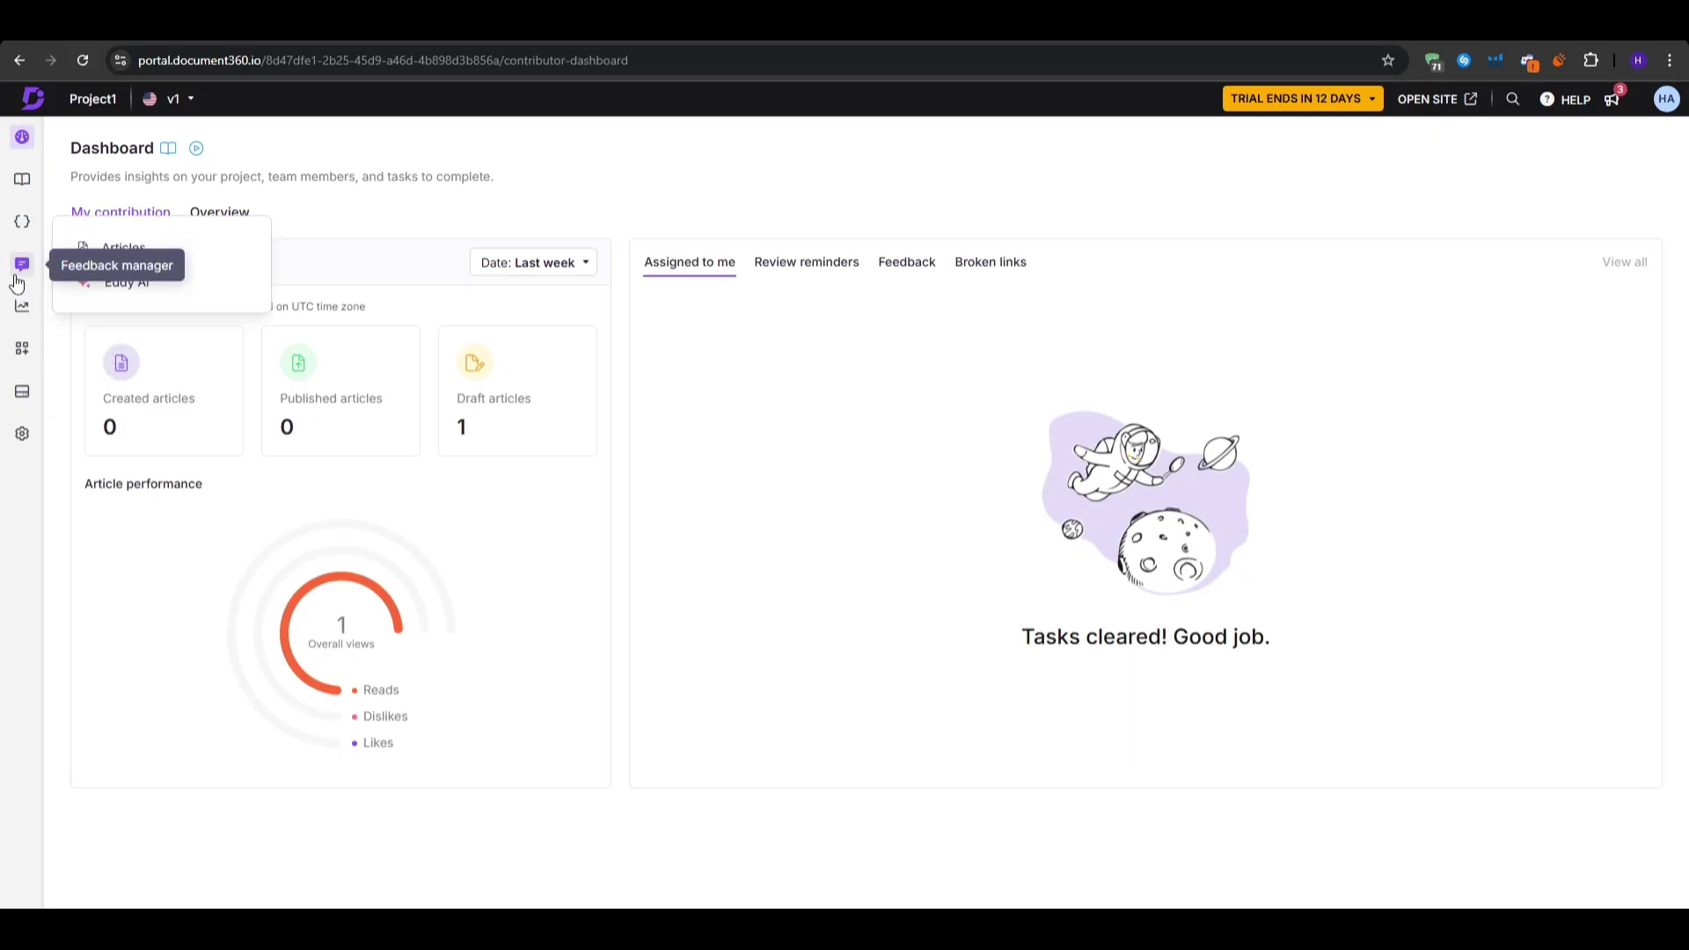
pyautogui.click(112, 286)
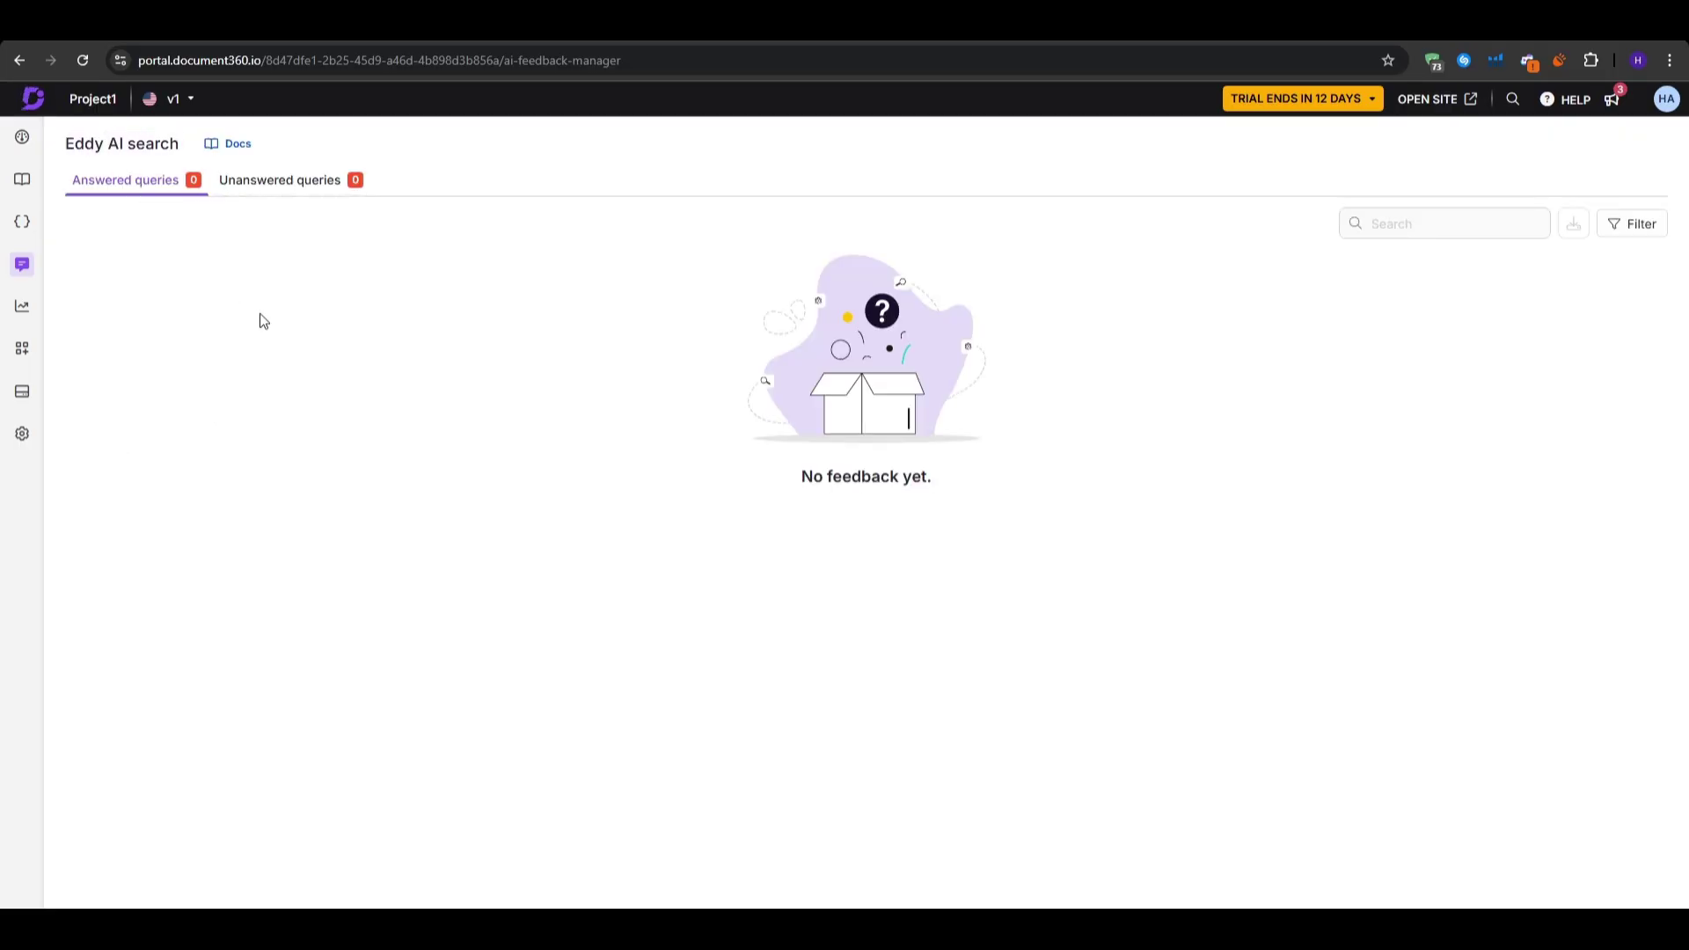
pyautogui.click(20, 60)
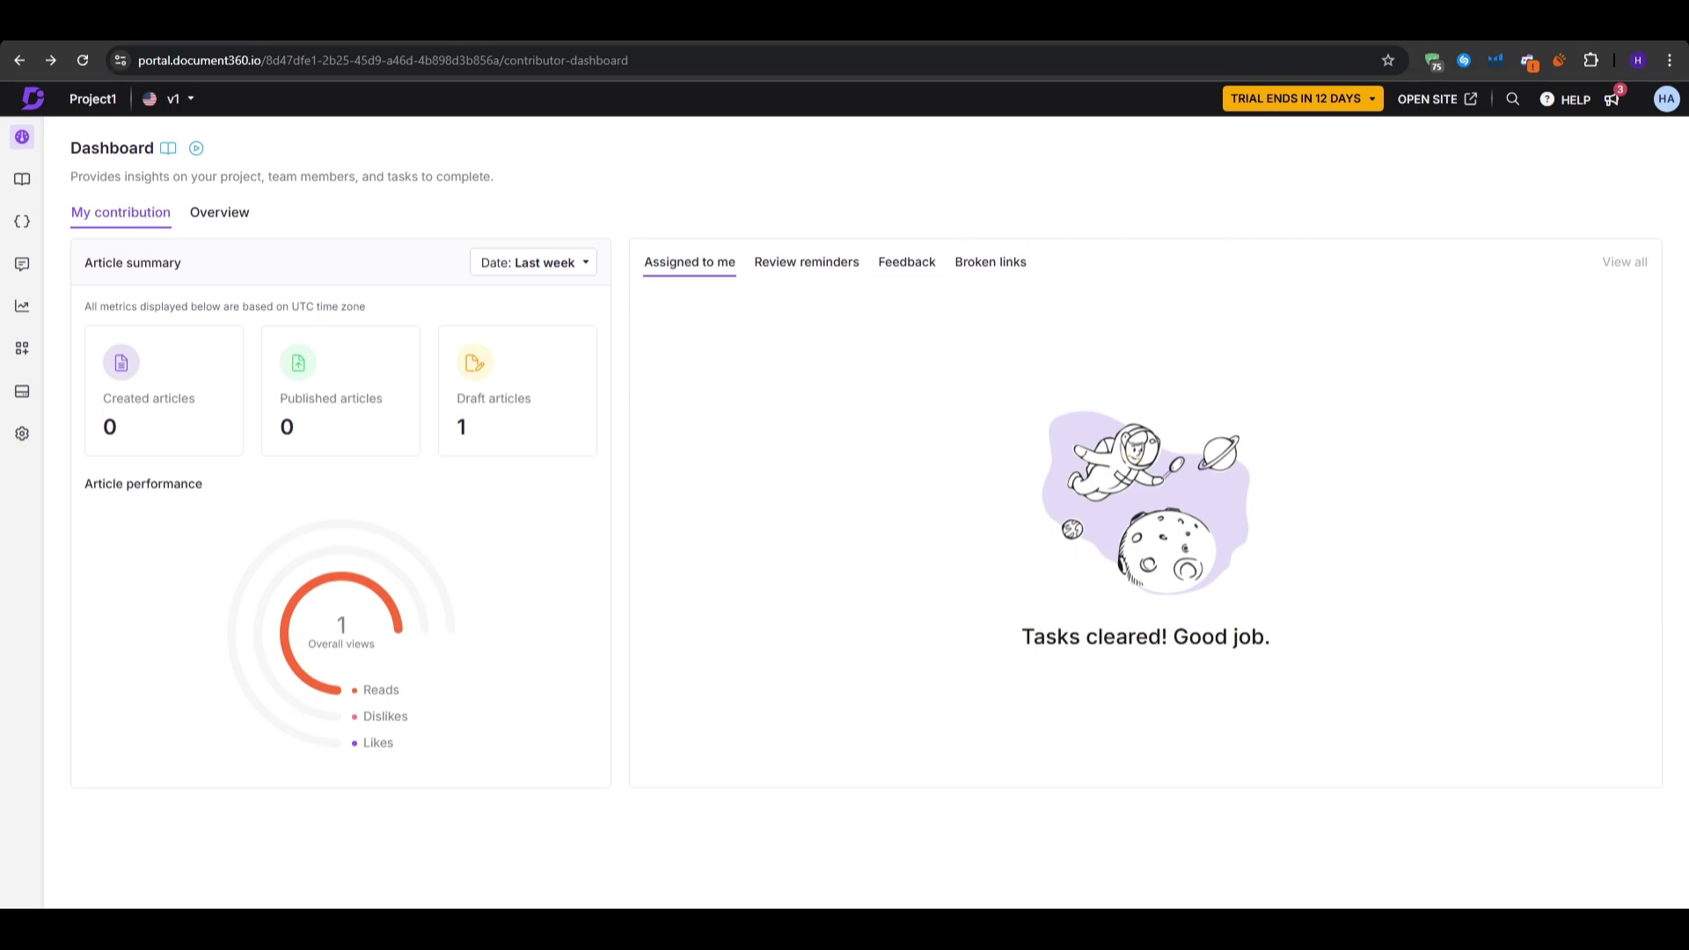
pyautogui.hotkey('ctrl', 'Tab')
pyautogui.moveTo(476, 162)
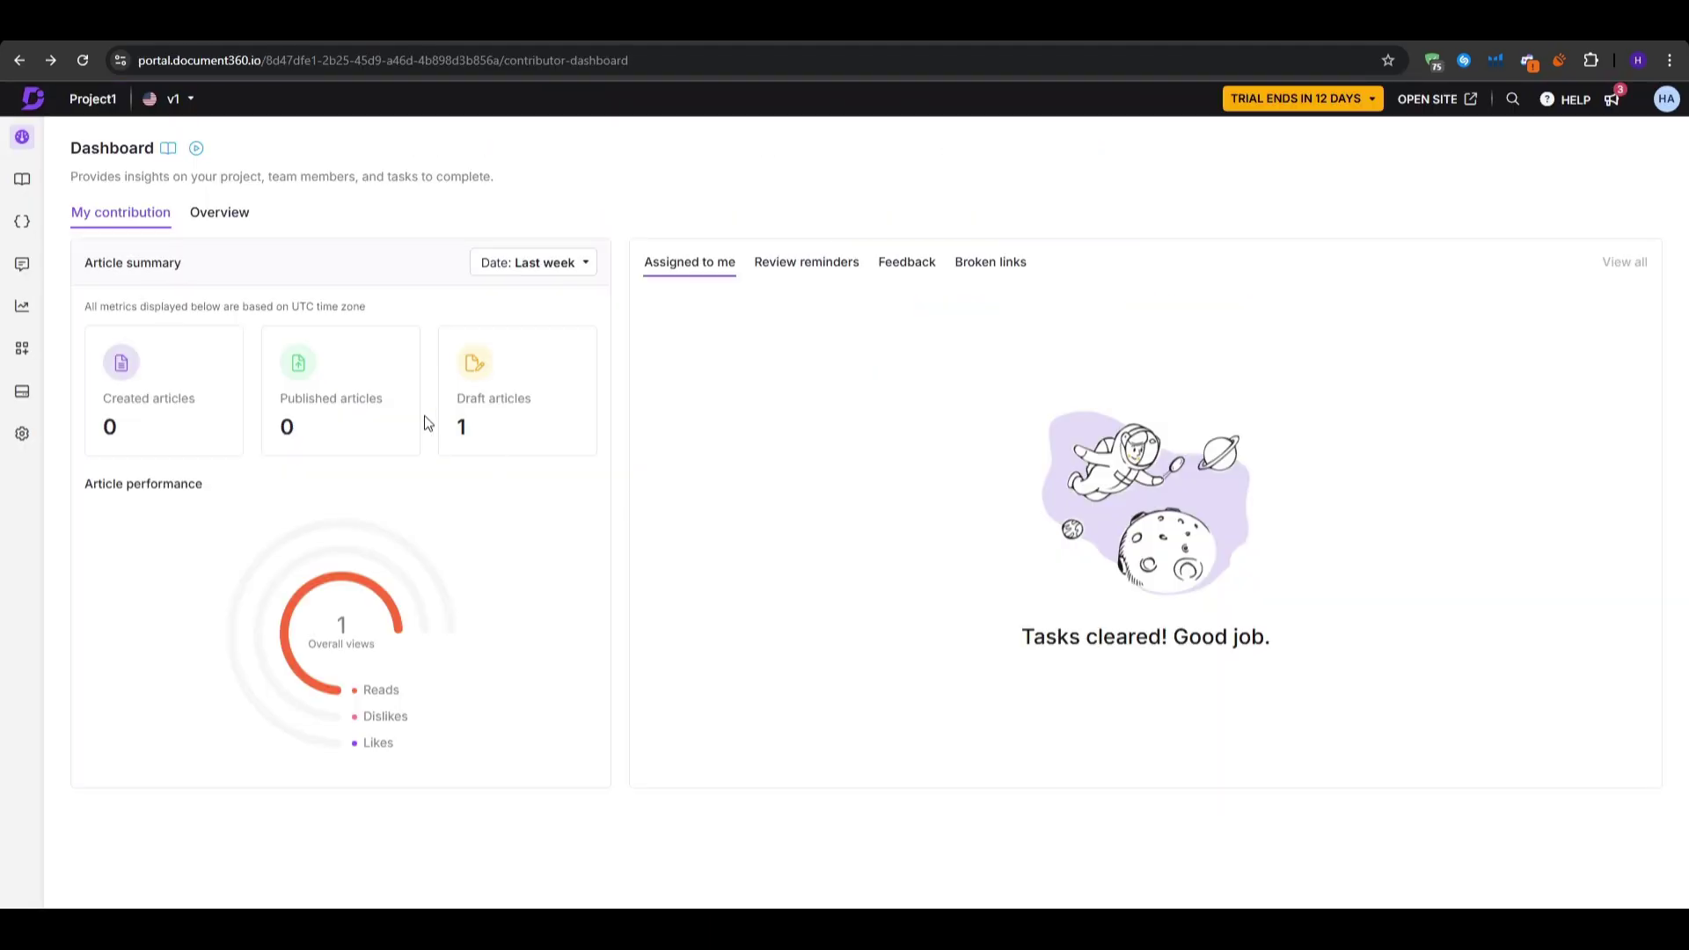
# Step: Switch the project dashboard to Overview, then go to the document360.com Pricing page
pyautogui.moveTo(455, 398); pyautogui.dragTo(515, 400)
pyautogui.click(499, 486)
pyautogui.click(249, 214)
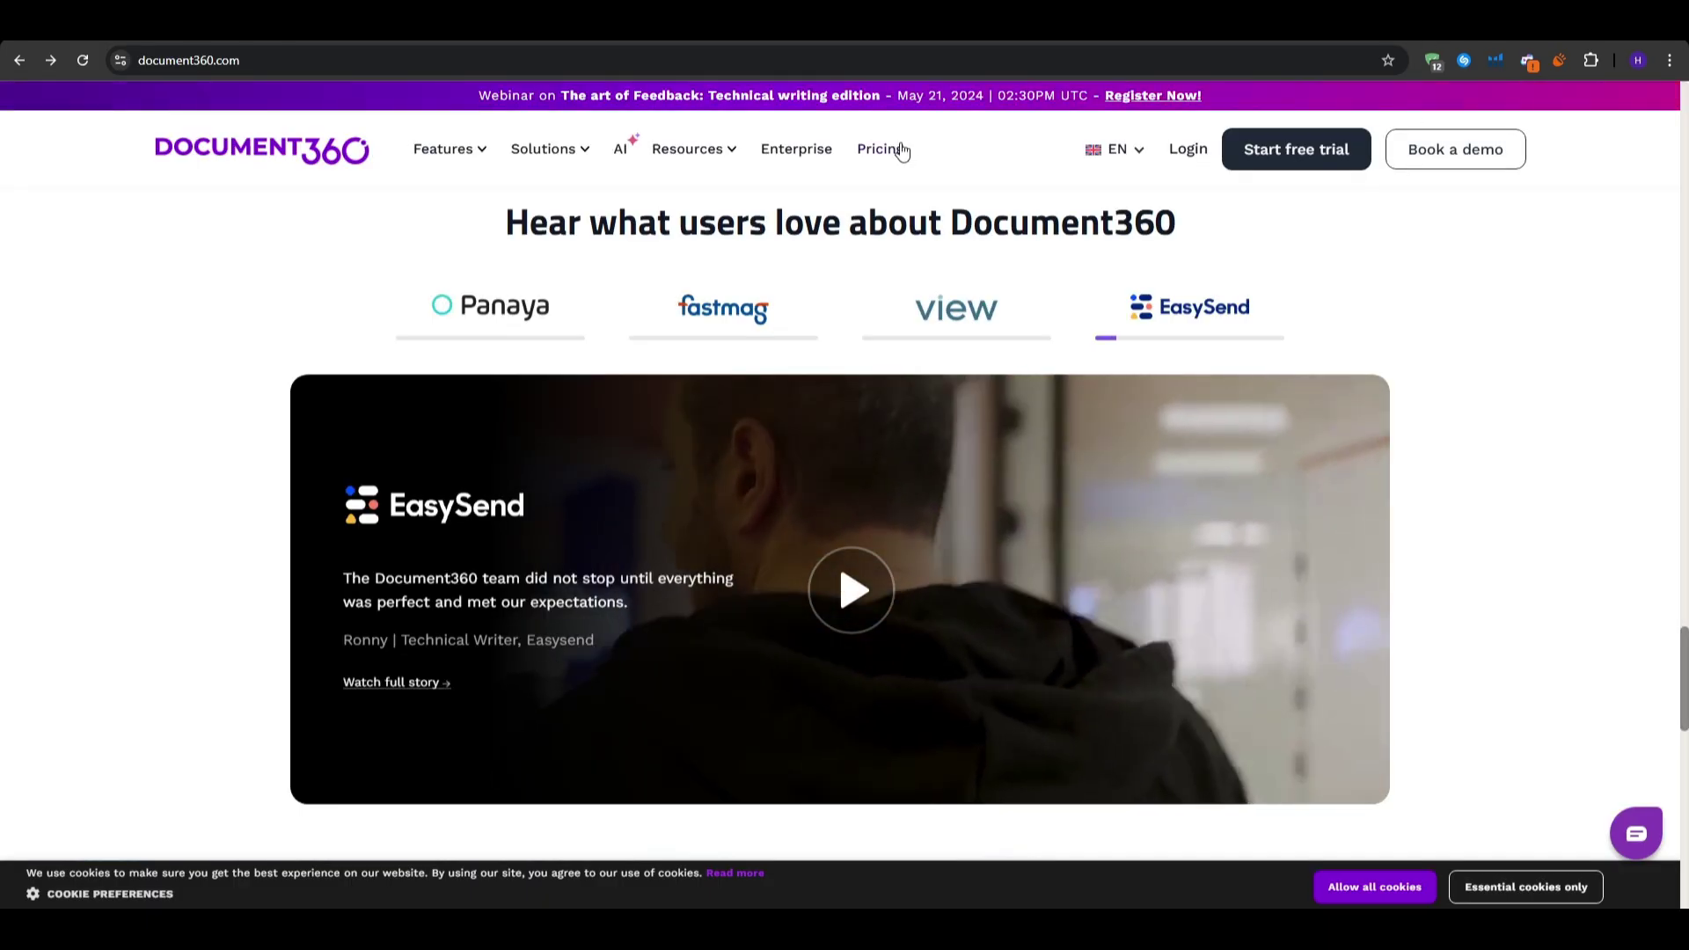
pyautogui.click(880, 150)
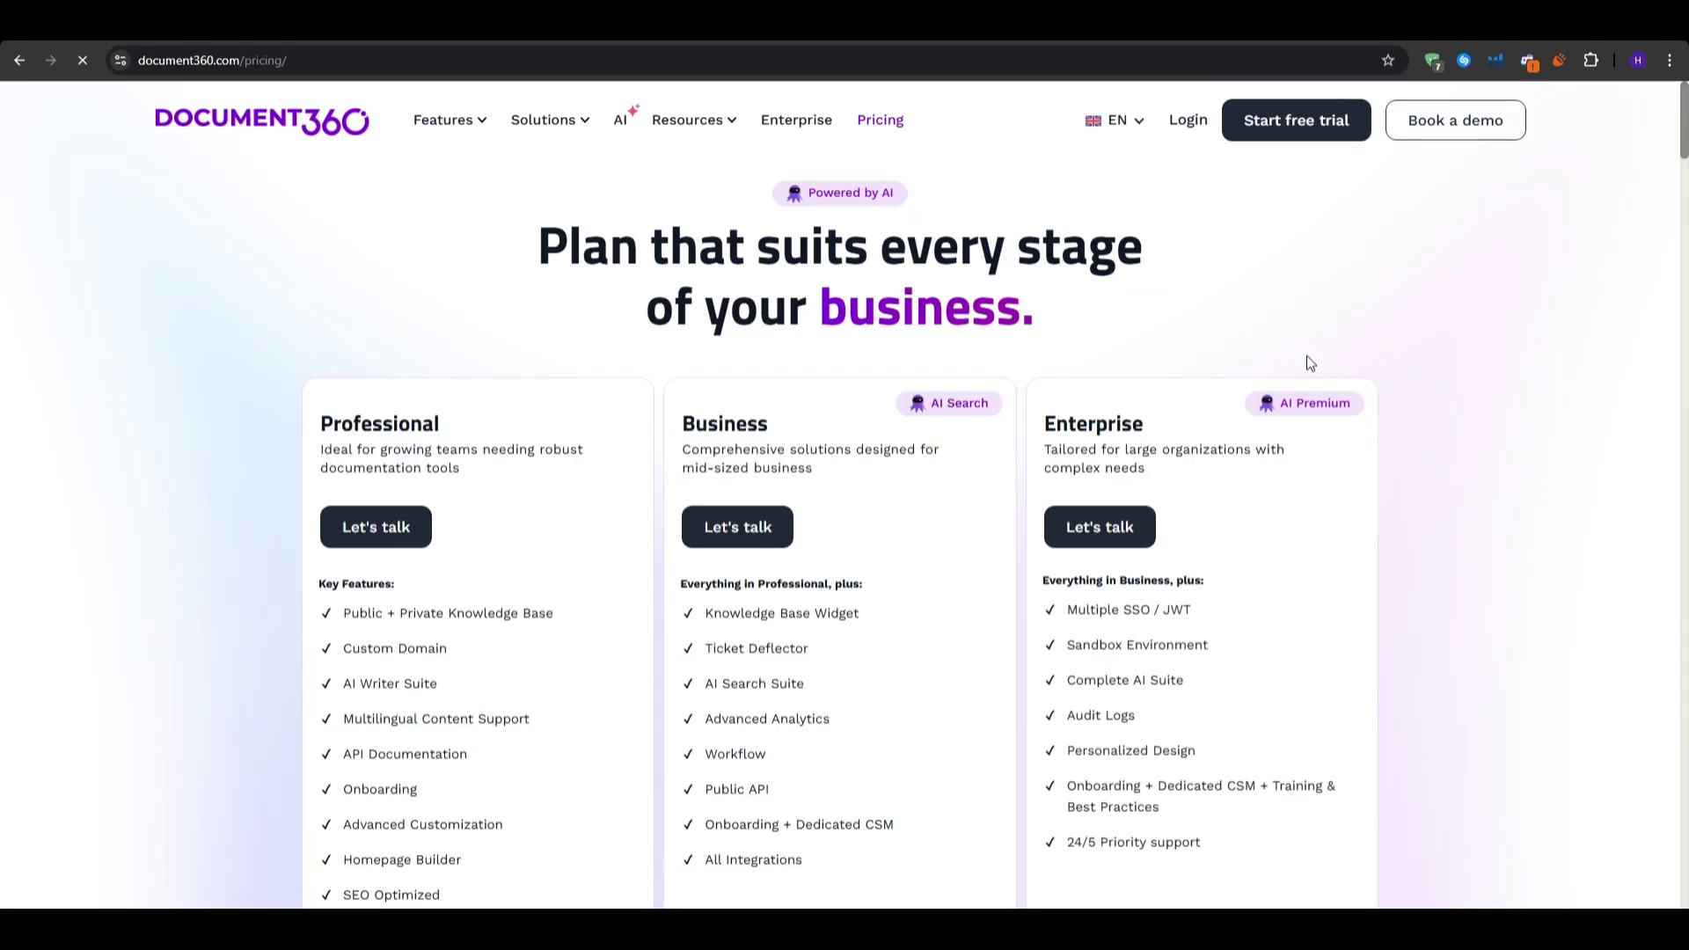
# Step: Scroll the pricing page down to the Compare plans knowledge base management features
pyautogui.scroll(-2, 1484, 381)
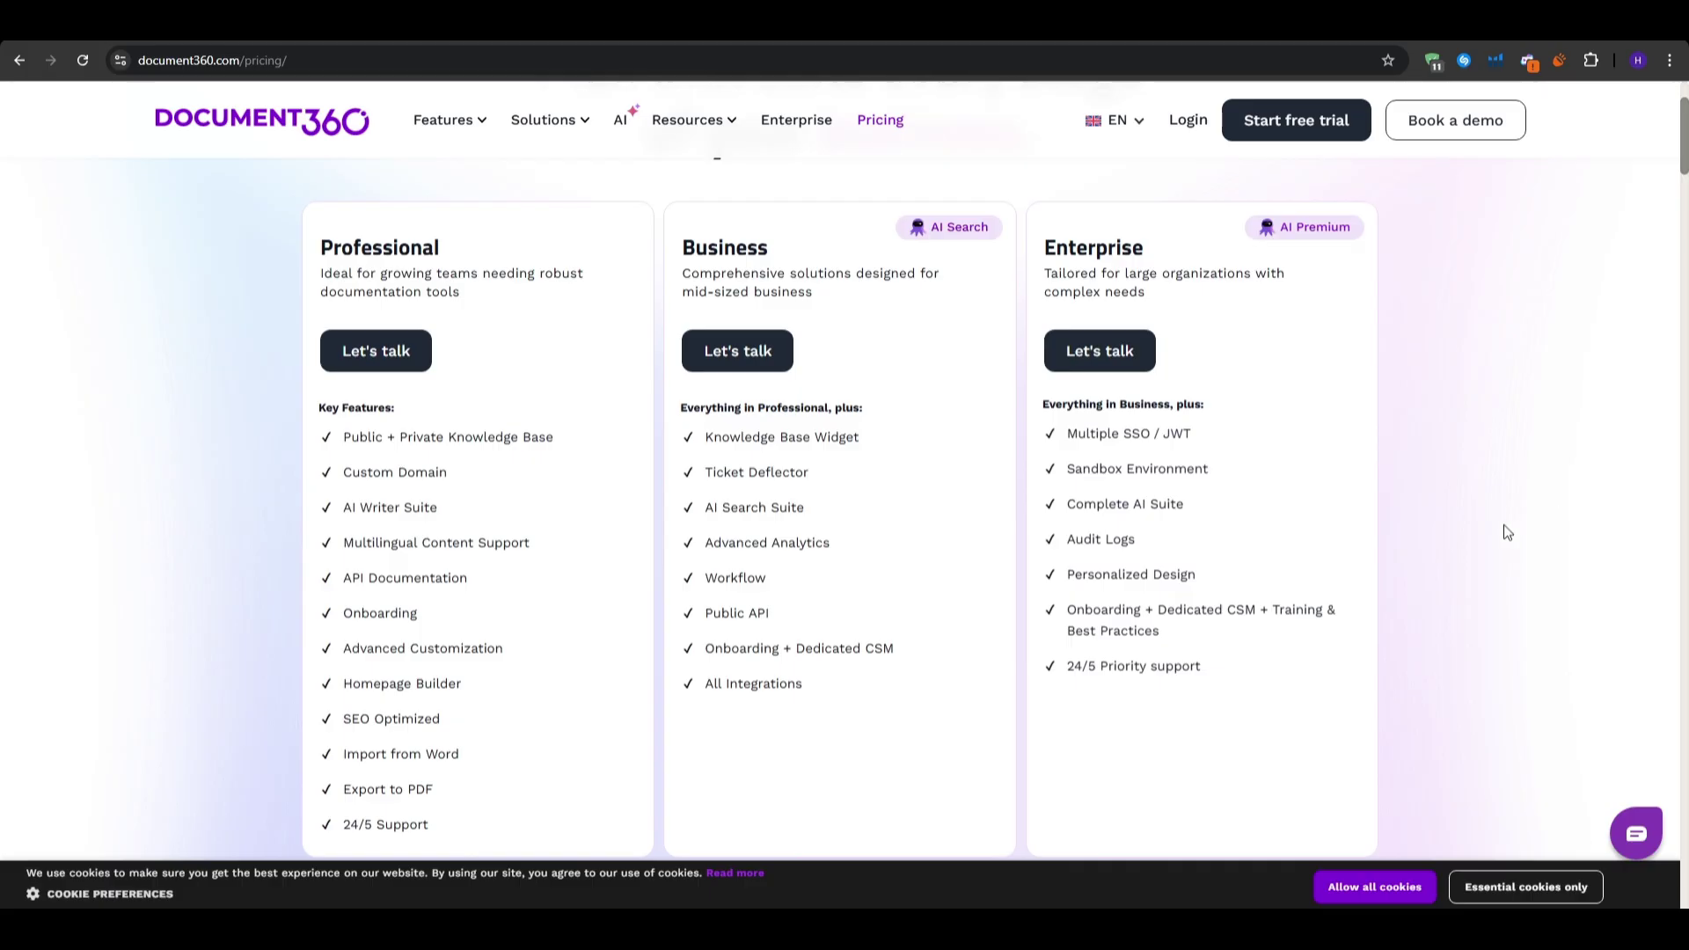
pyautogui.scroll(-10, 1487, 541)
pyautogui.scroll(-9, 1487, 550)
pyautogui.scroll(9, 1489, 551)
# Step: Scroll back to the plan cards to see the Professional plan's full feature list
pyautogui.scroll(10, 1489, 554)
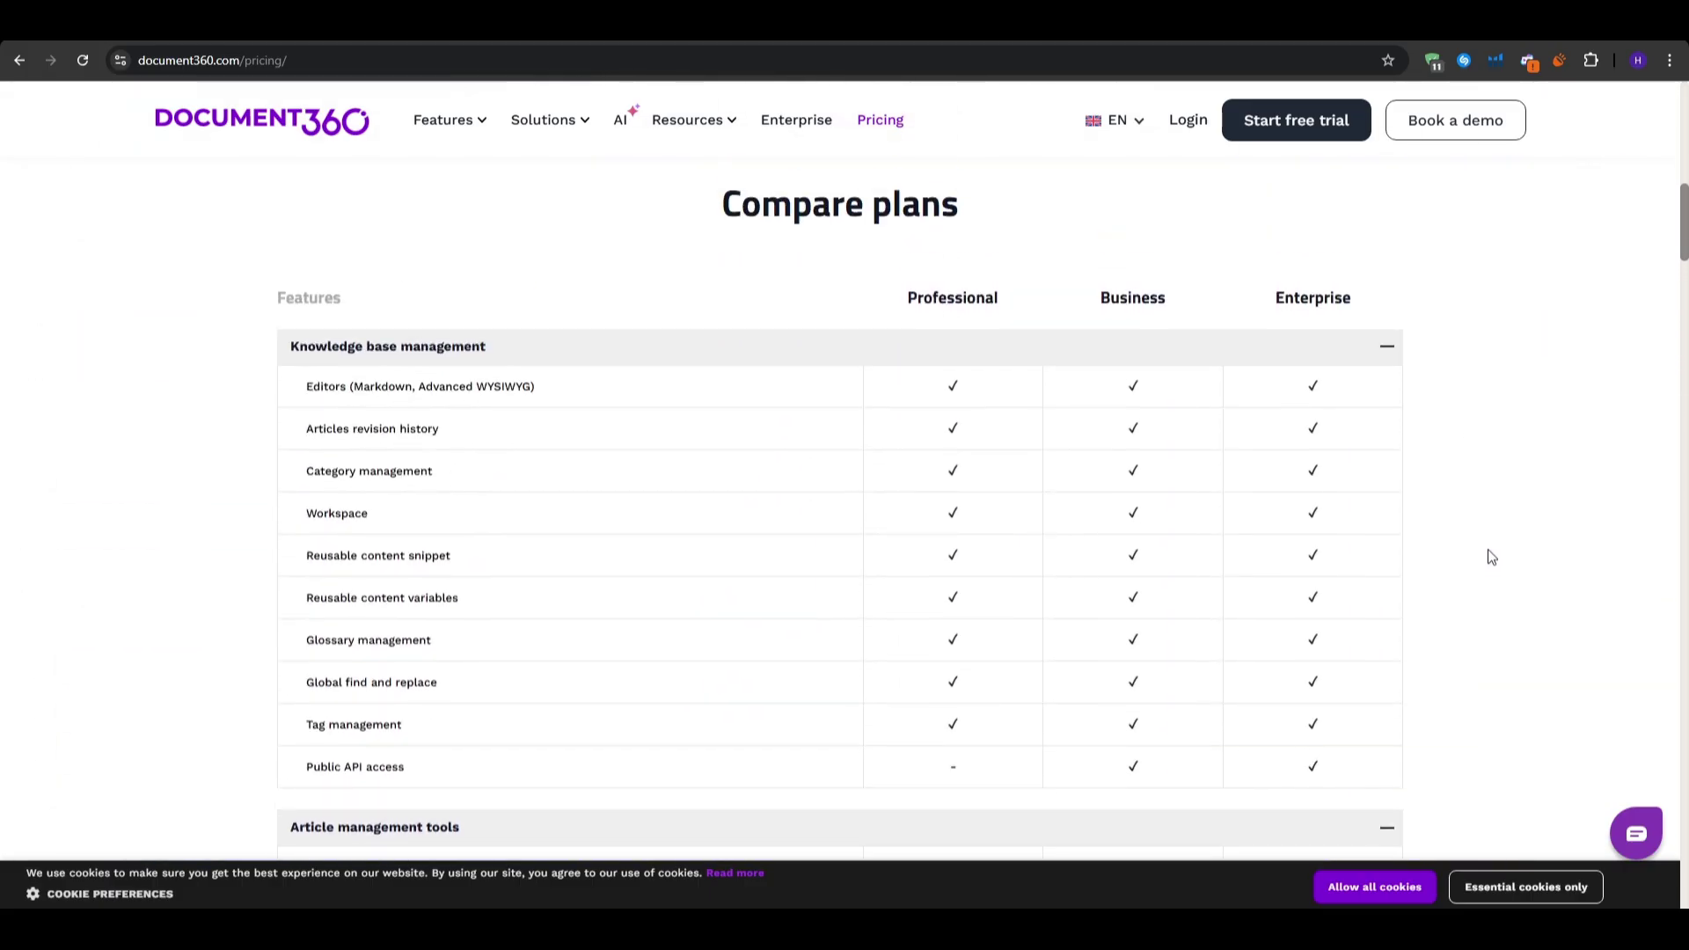
pyautogui.scroll(-2, 1484, 590)
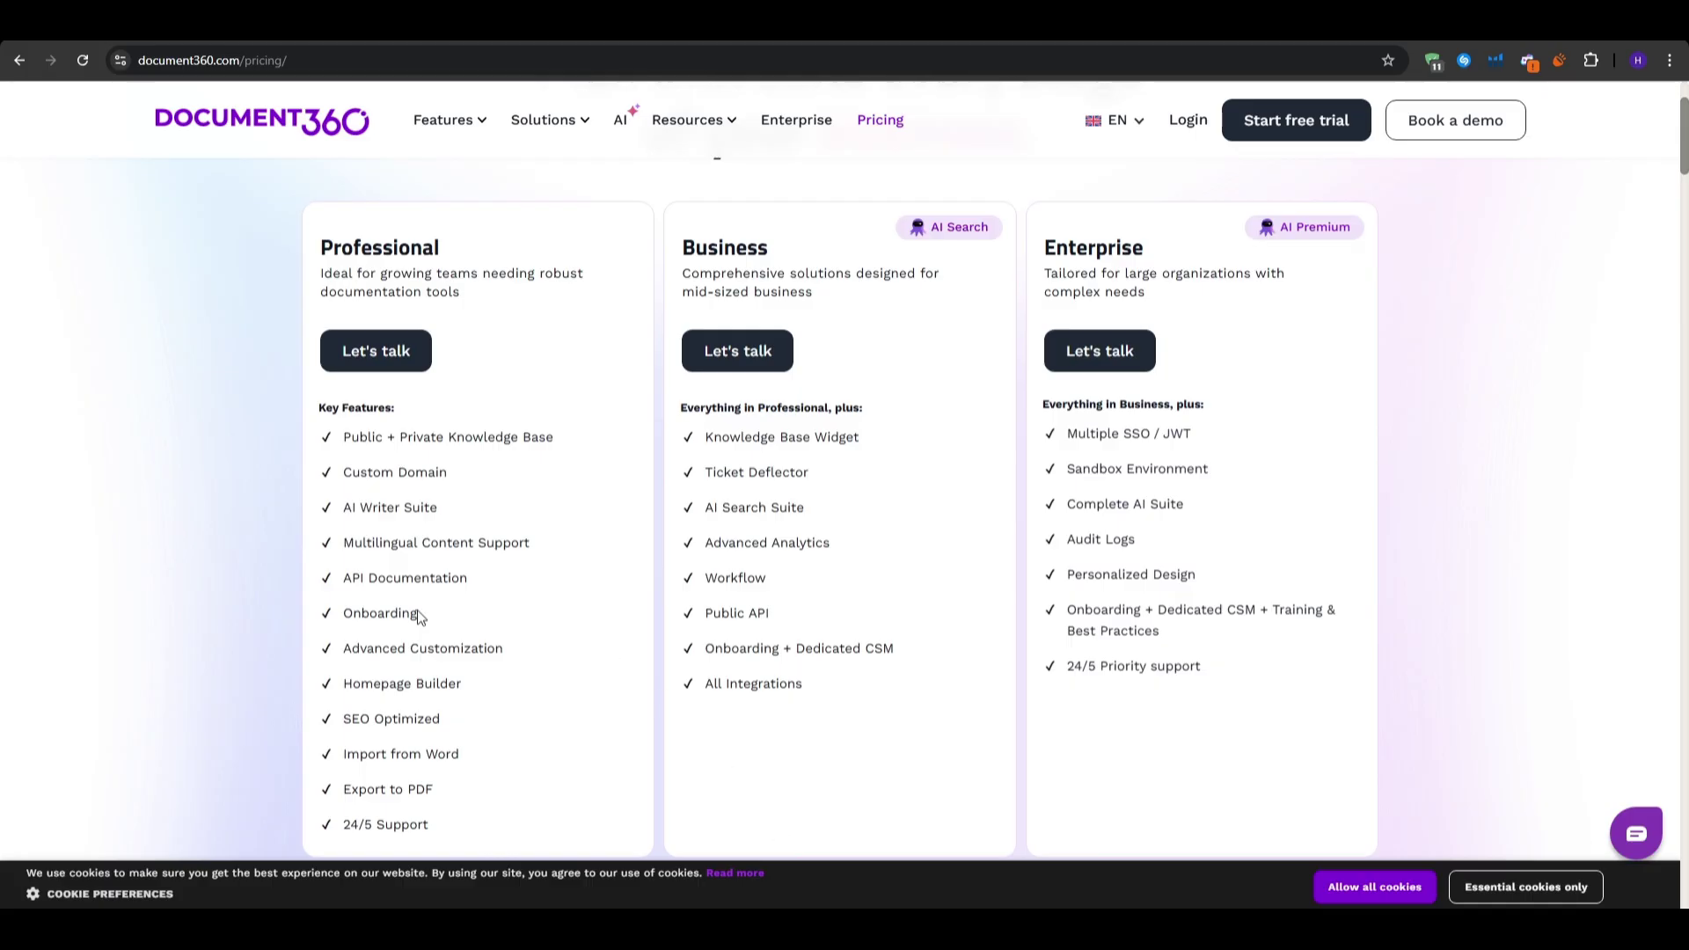
# Step: In Compare plans, compare the Storage row: Professional 50GB versus Enterprise 500GB
pyautogui.scroll(-10, 353, 591)
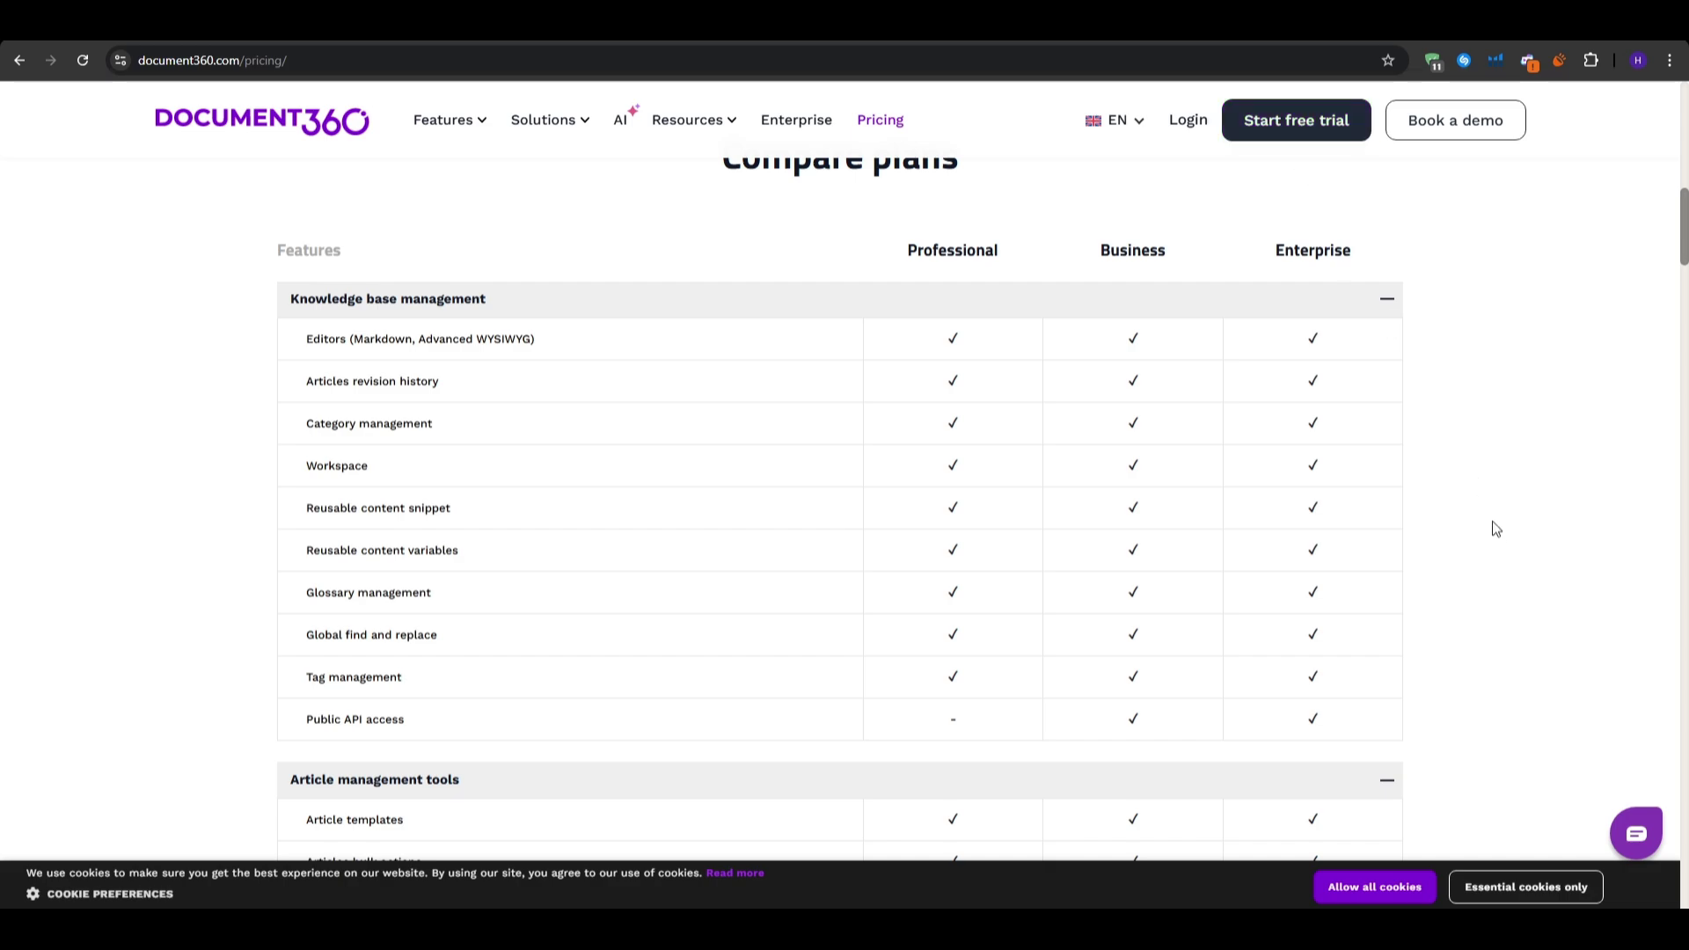
pyautogui.middleClick(1528, 453)
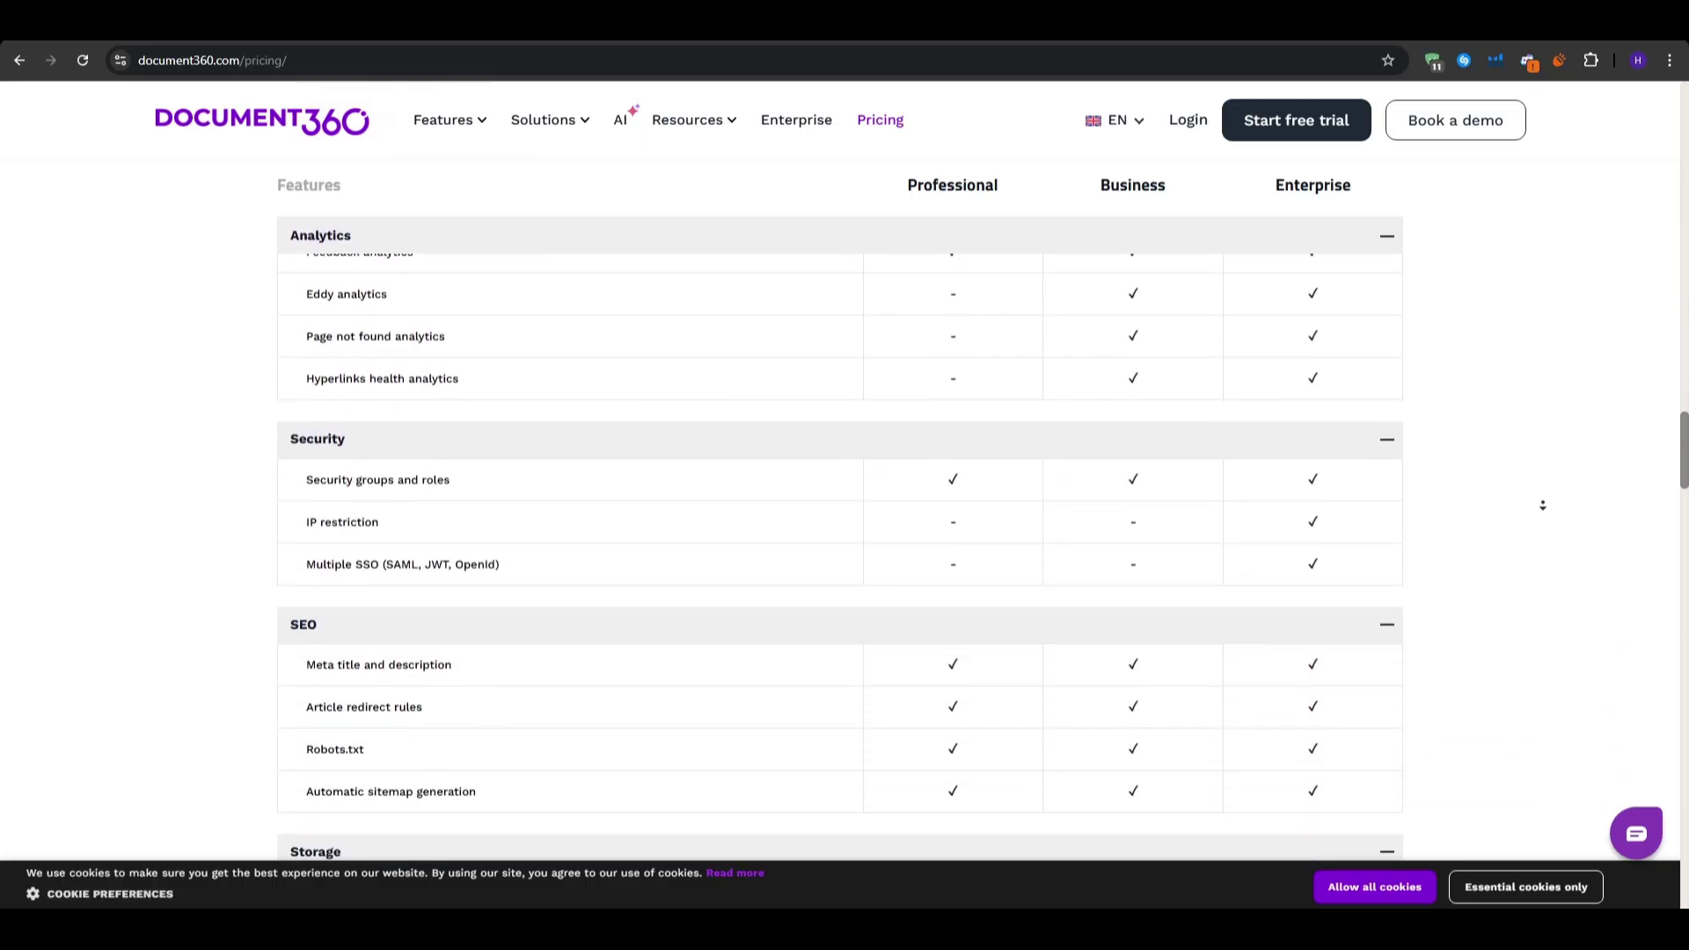
pyautogui.middleClick(1543, 506)
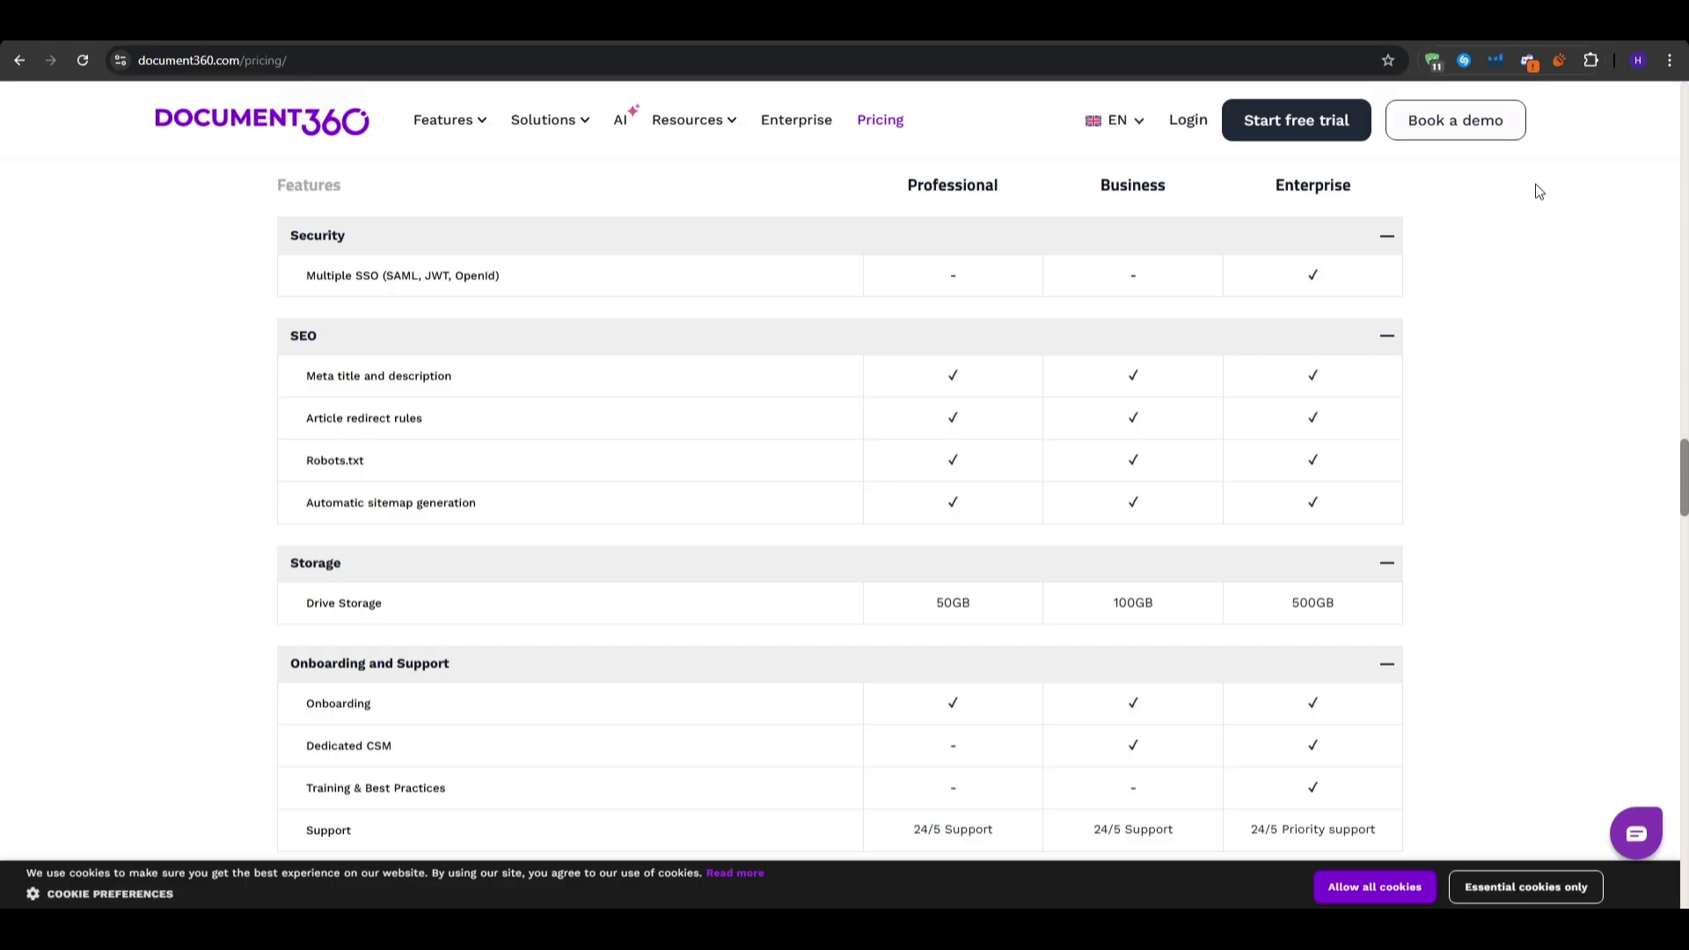
pyautogui.doubleClick(957, 602)
pyautogui.doubleClick(1313, 602)
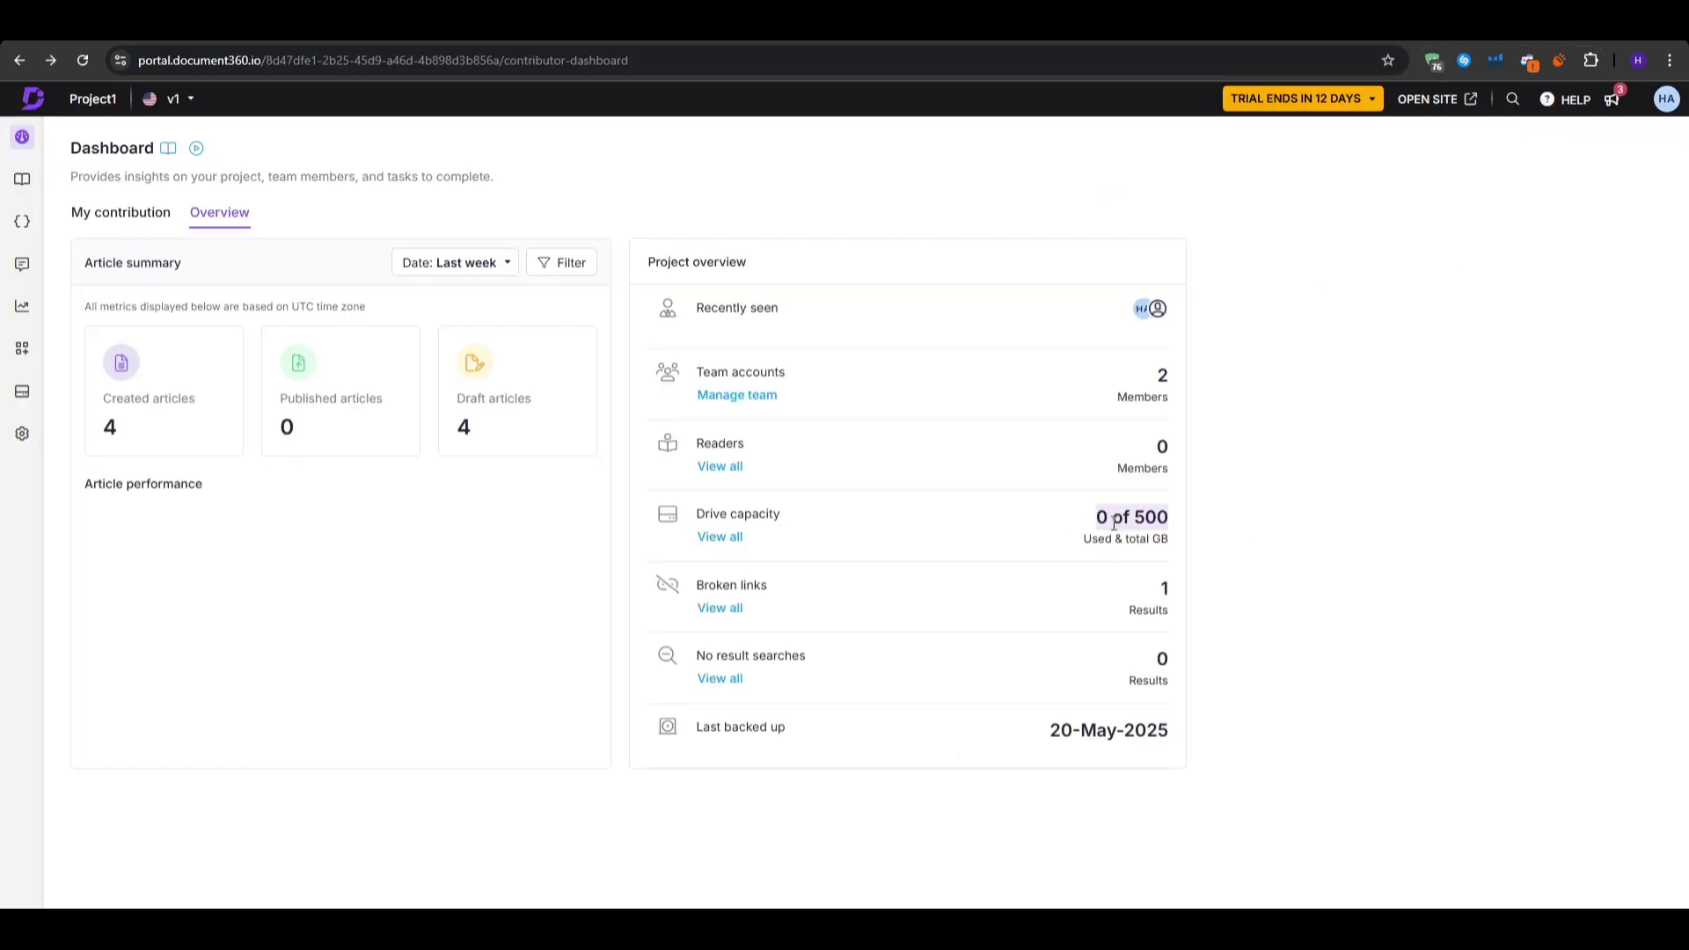
# Step: Open the draft FAQ article and read through its ten questions
pyautogui.click(1126, 523)
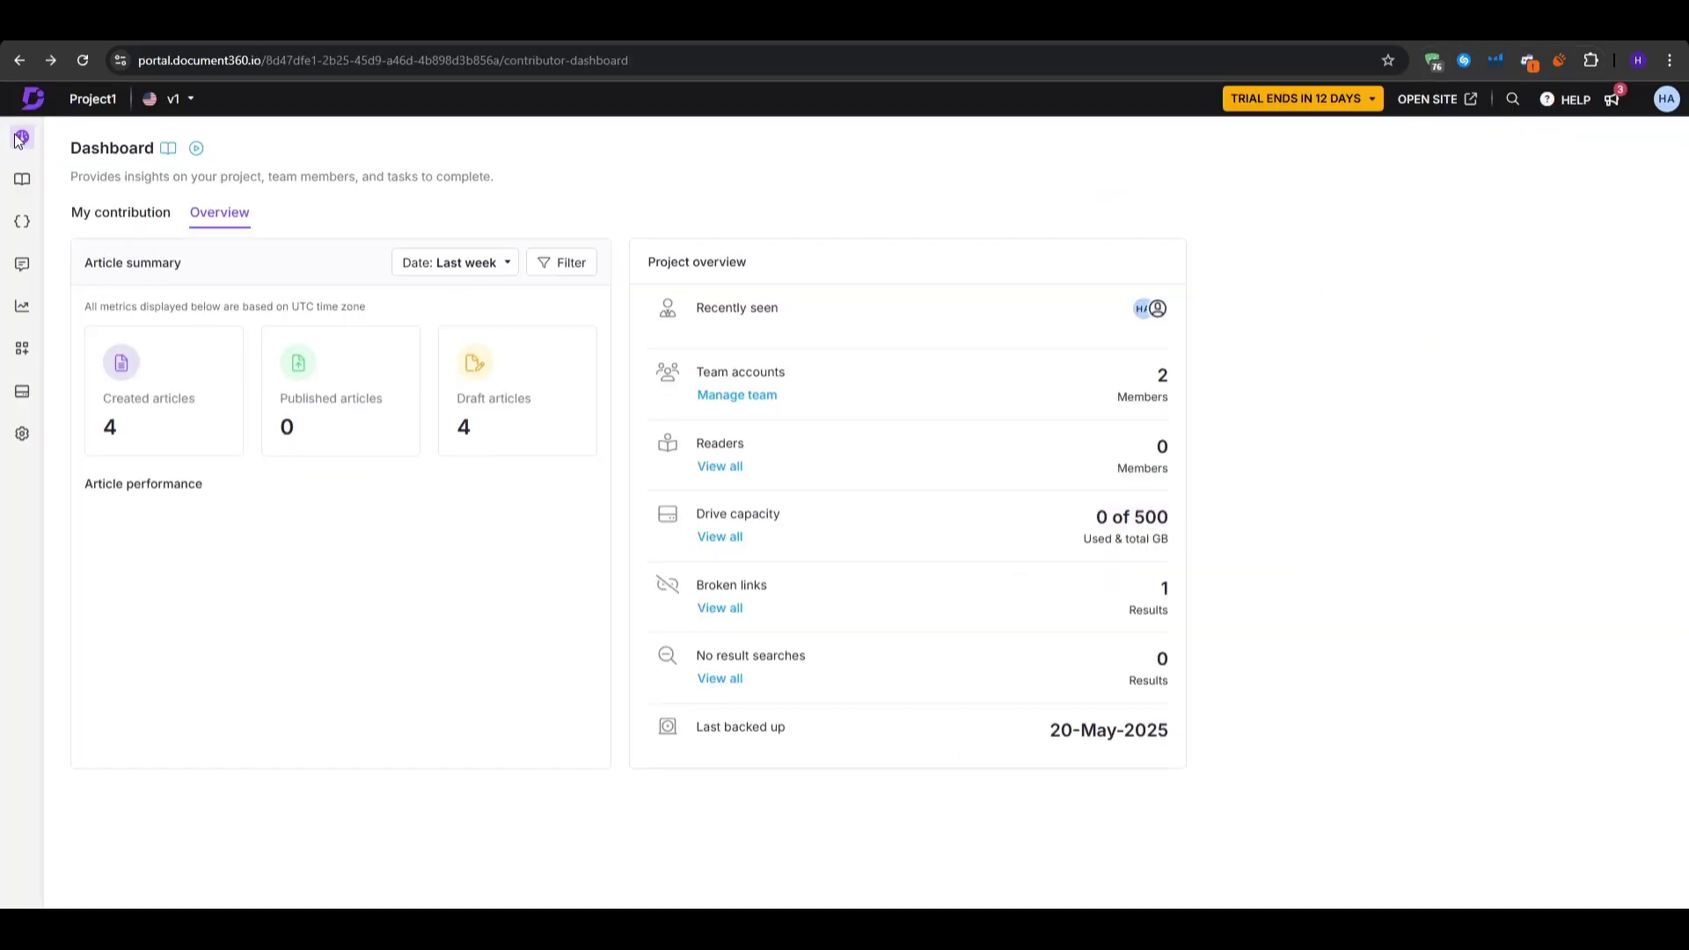
pyautogui.click(22, 180)
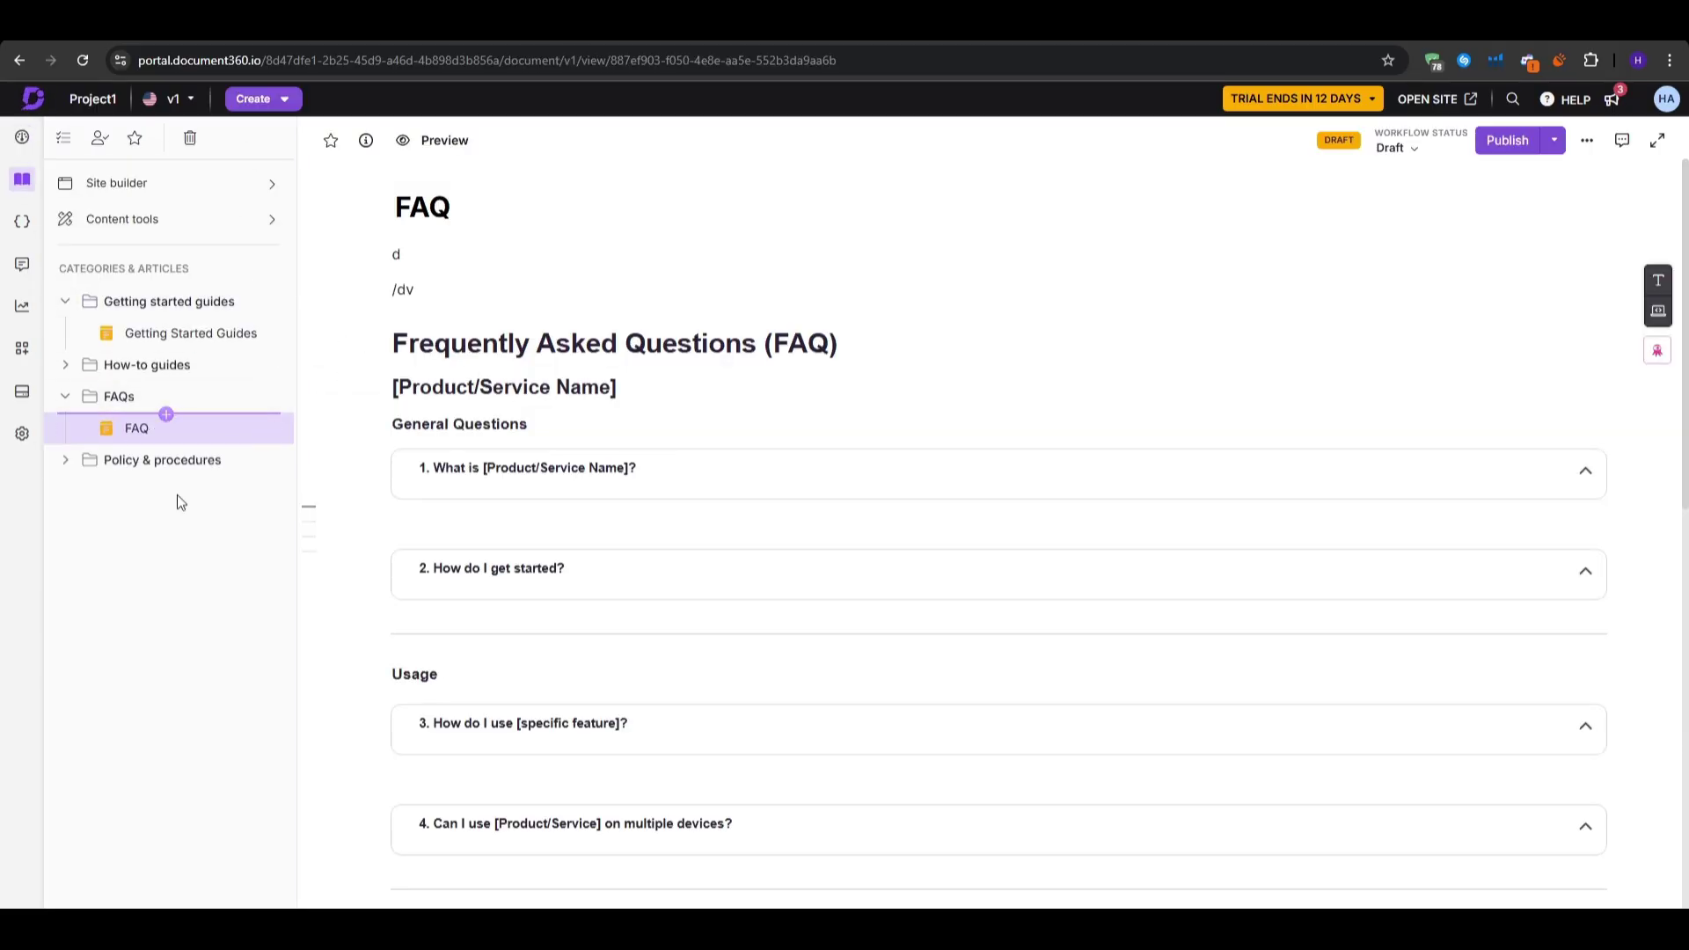
pyautogui.scroll(-7, 366, 502)
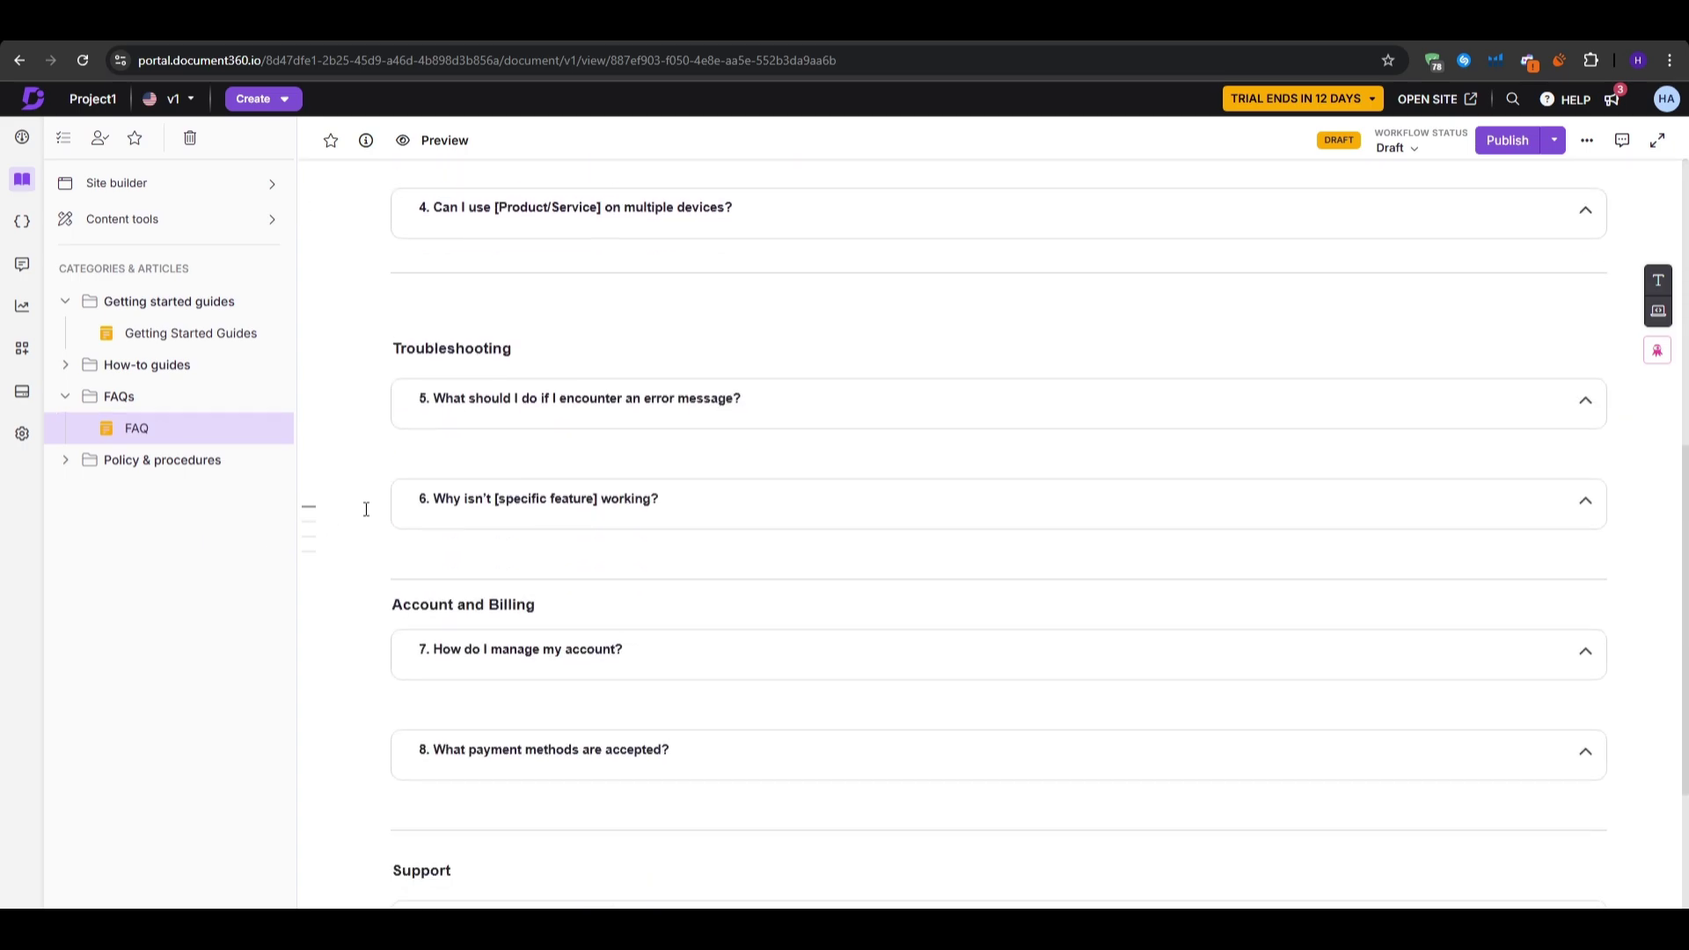
pyautogui.scroll(-3, 366, 509)
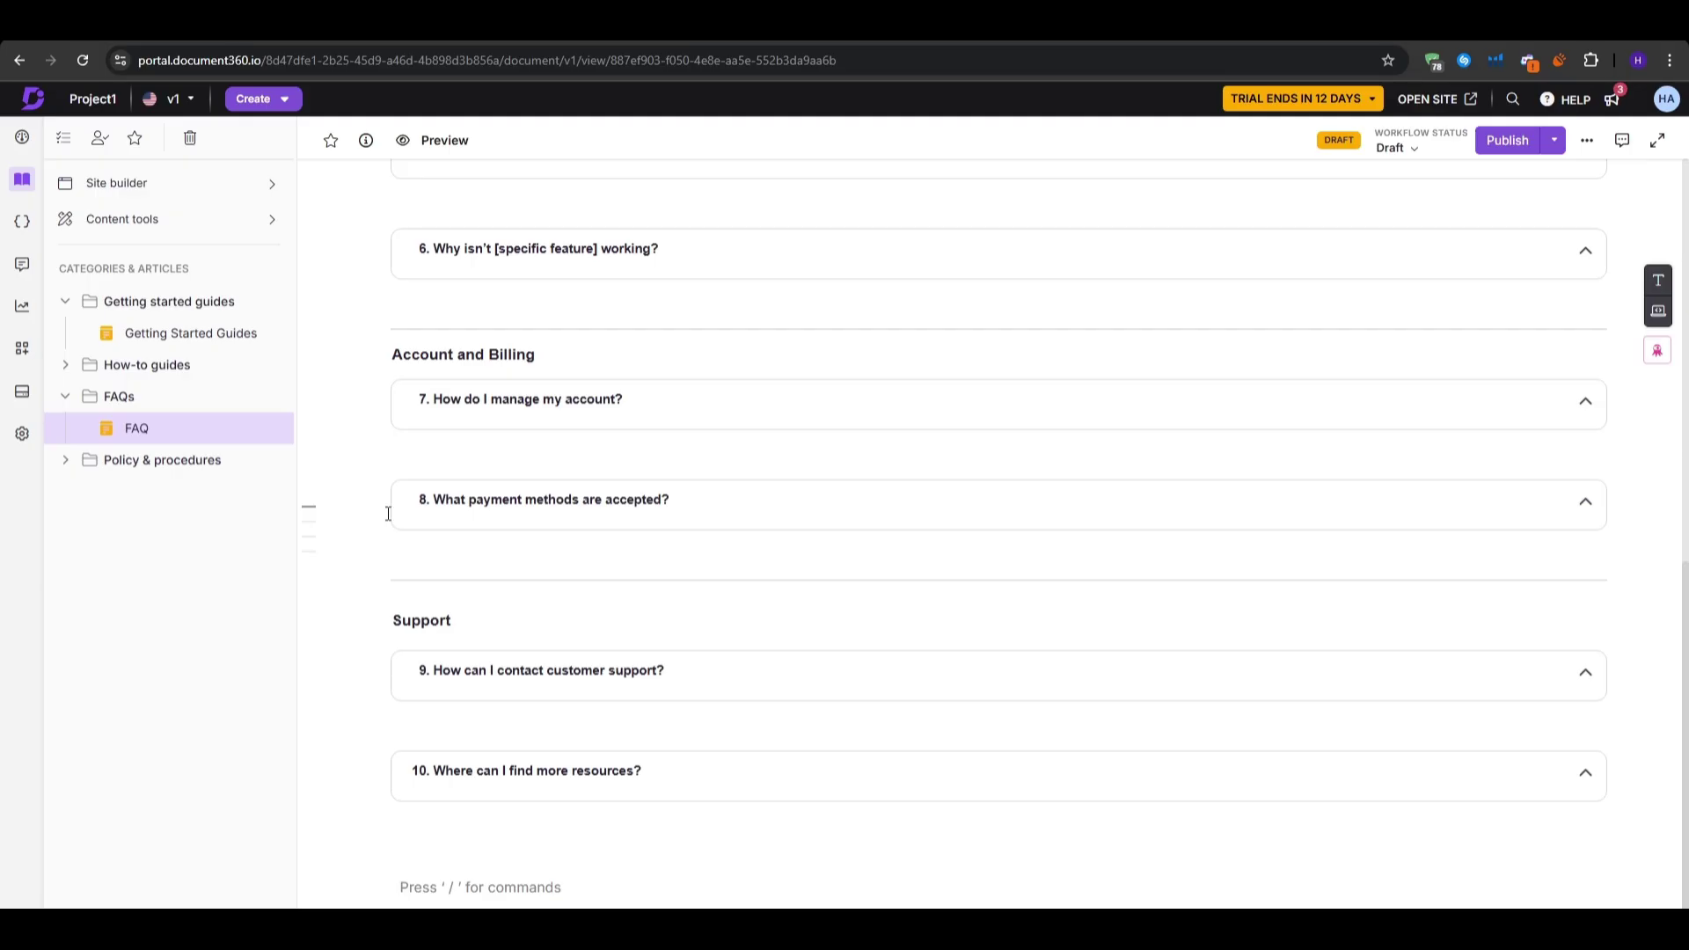
pyautogui.scroll(10, 472, 493)
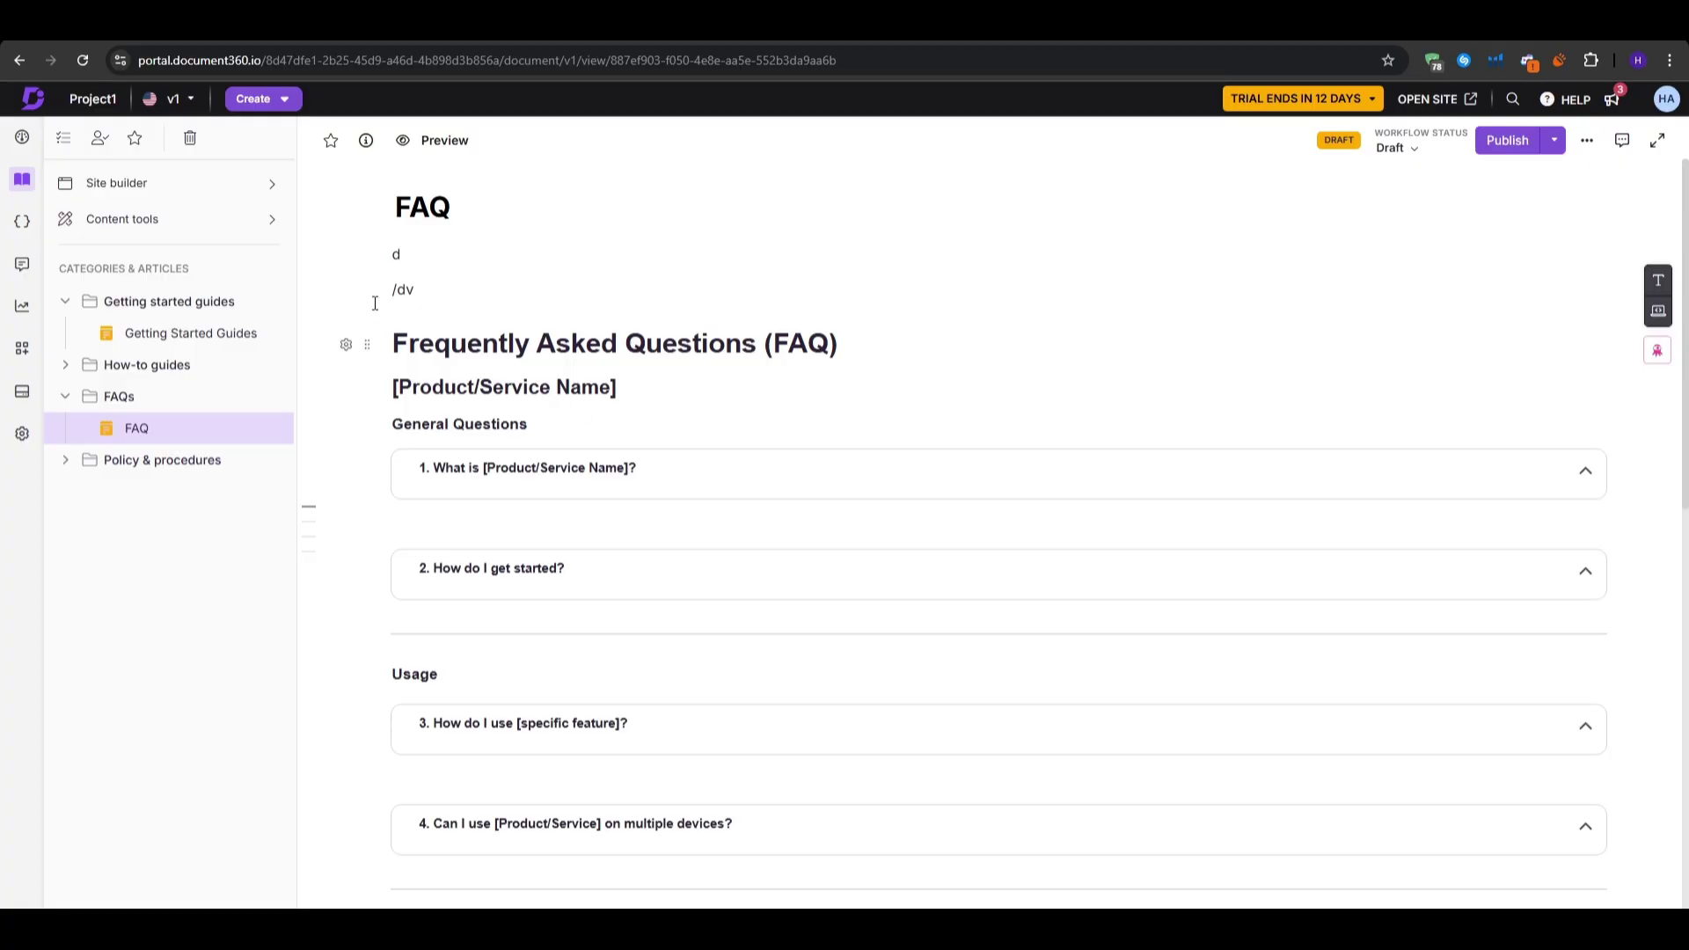
pyautogui.click(22, 137)
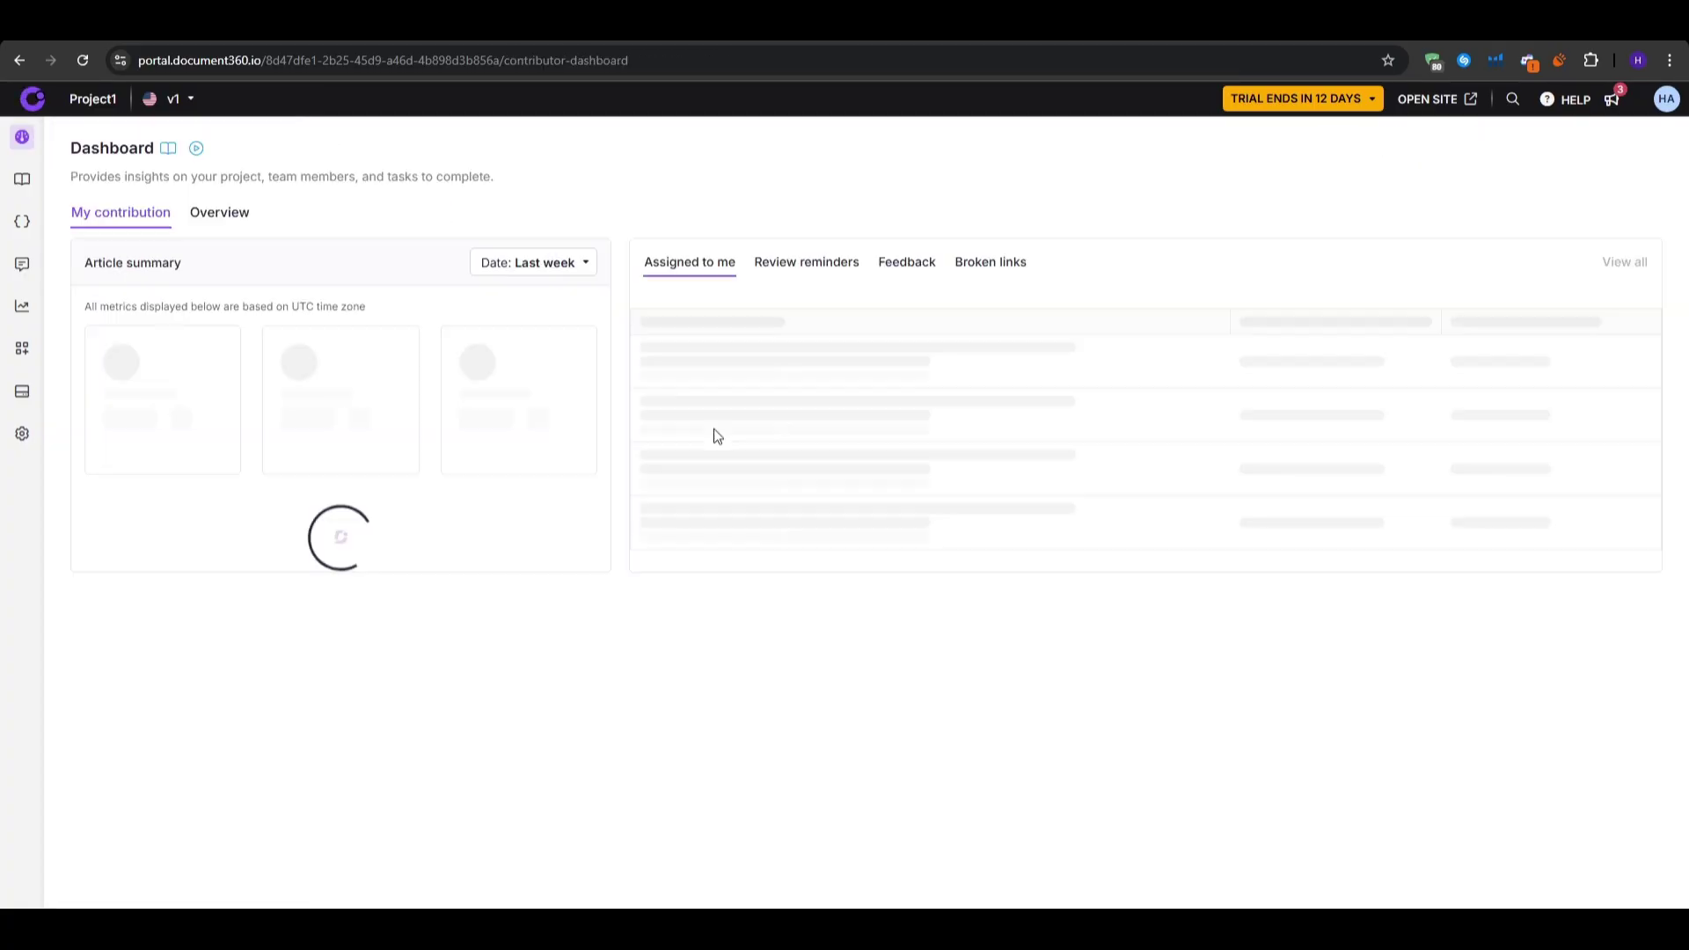